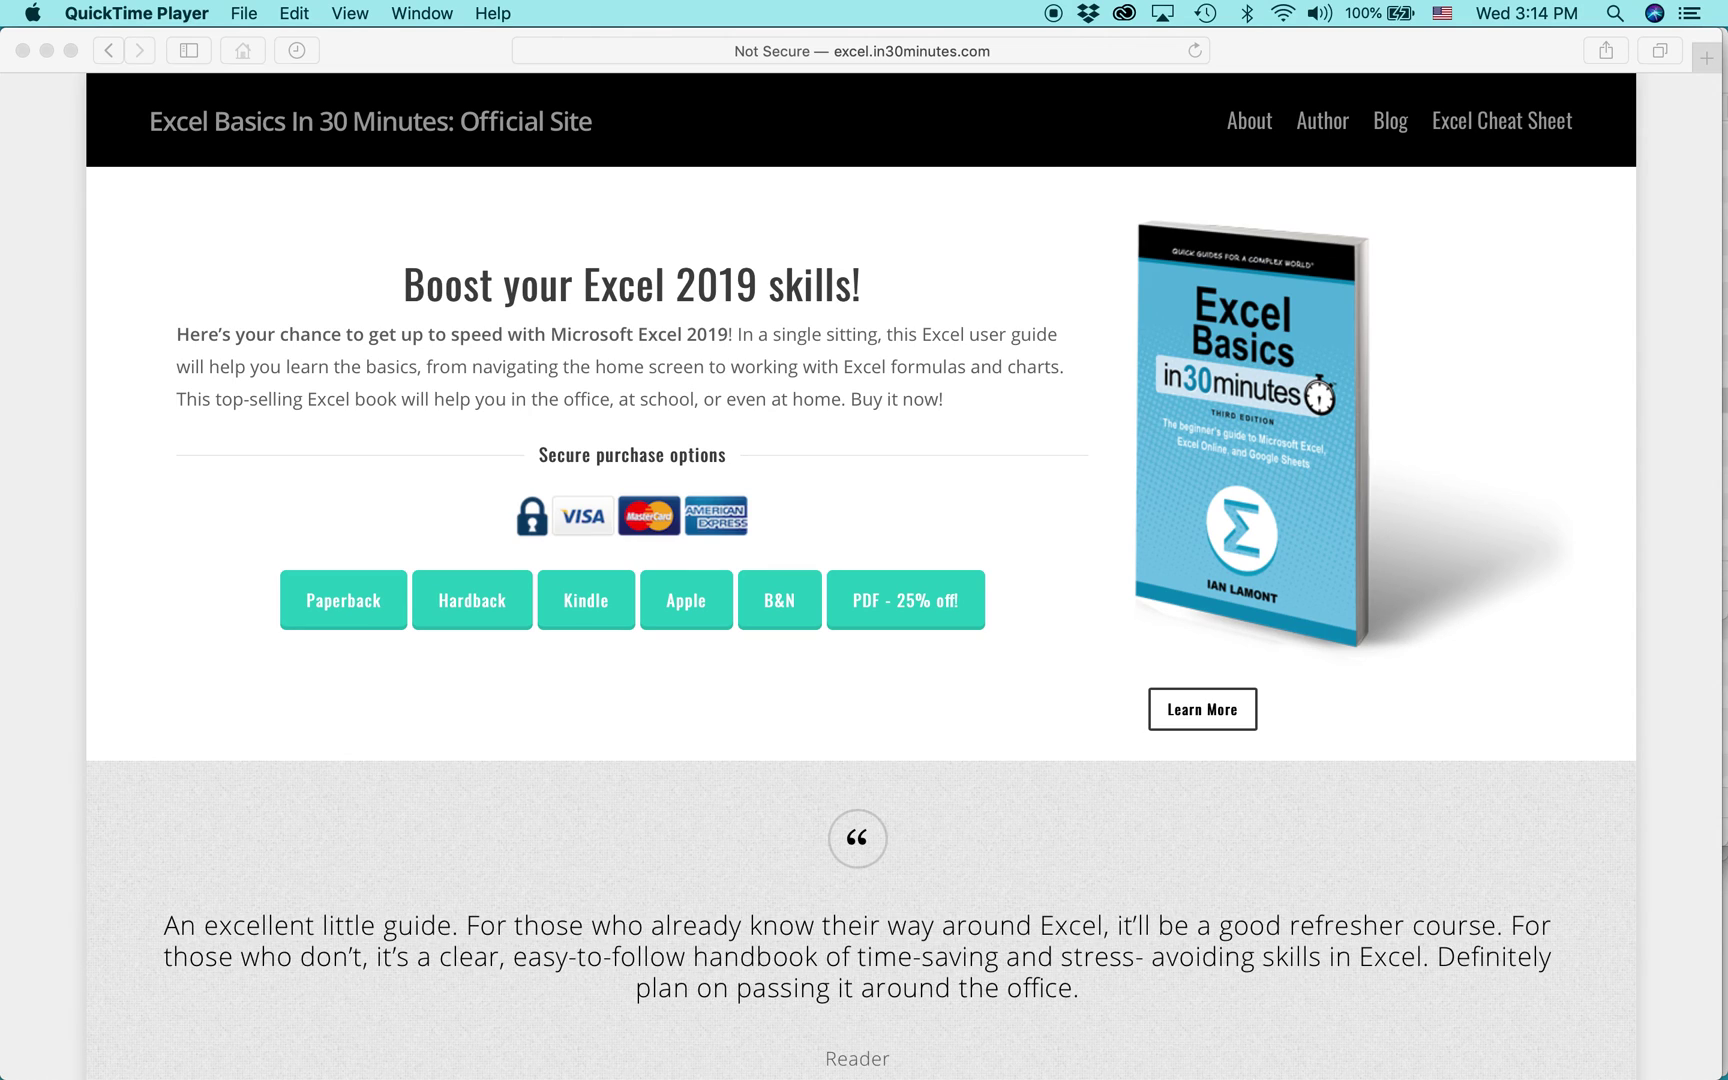
- Switch from QuickTime Player to Safari showing the Excel Basics In 30 Minutes site
key("super+Tab")
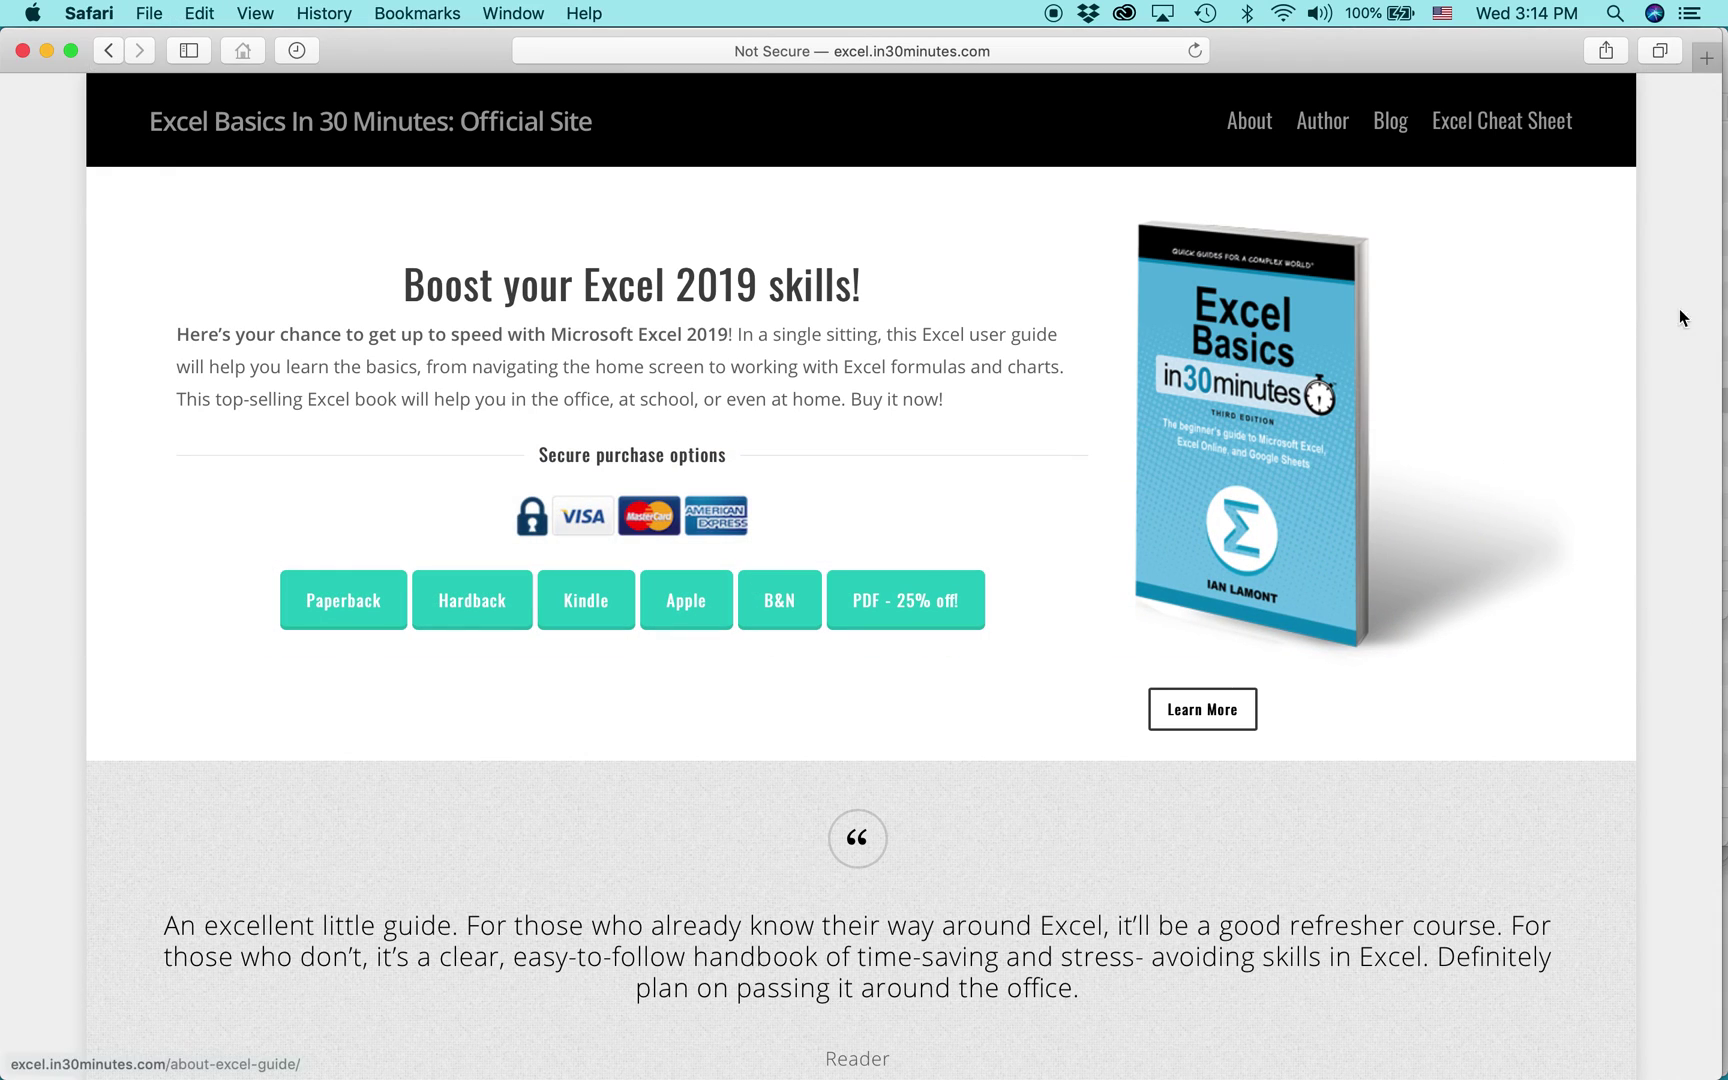
mouse_move(1700, 225)
left_click(1683, 172)
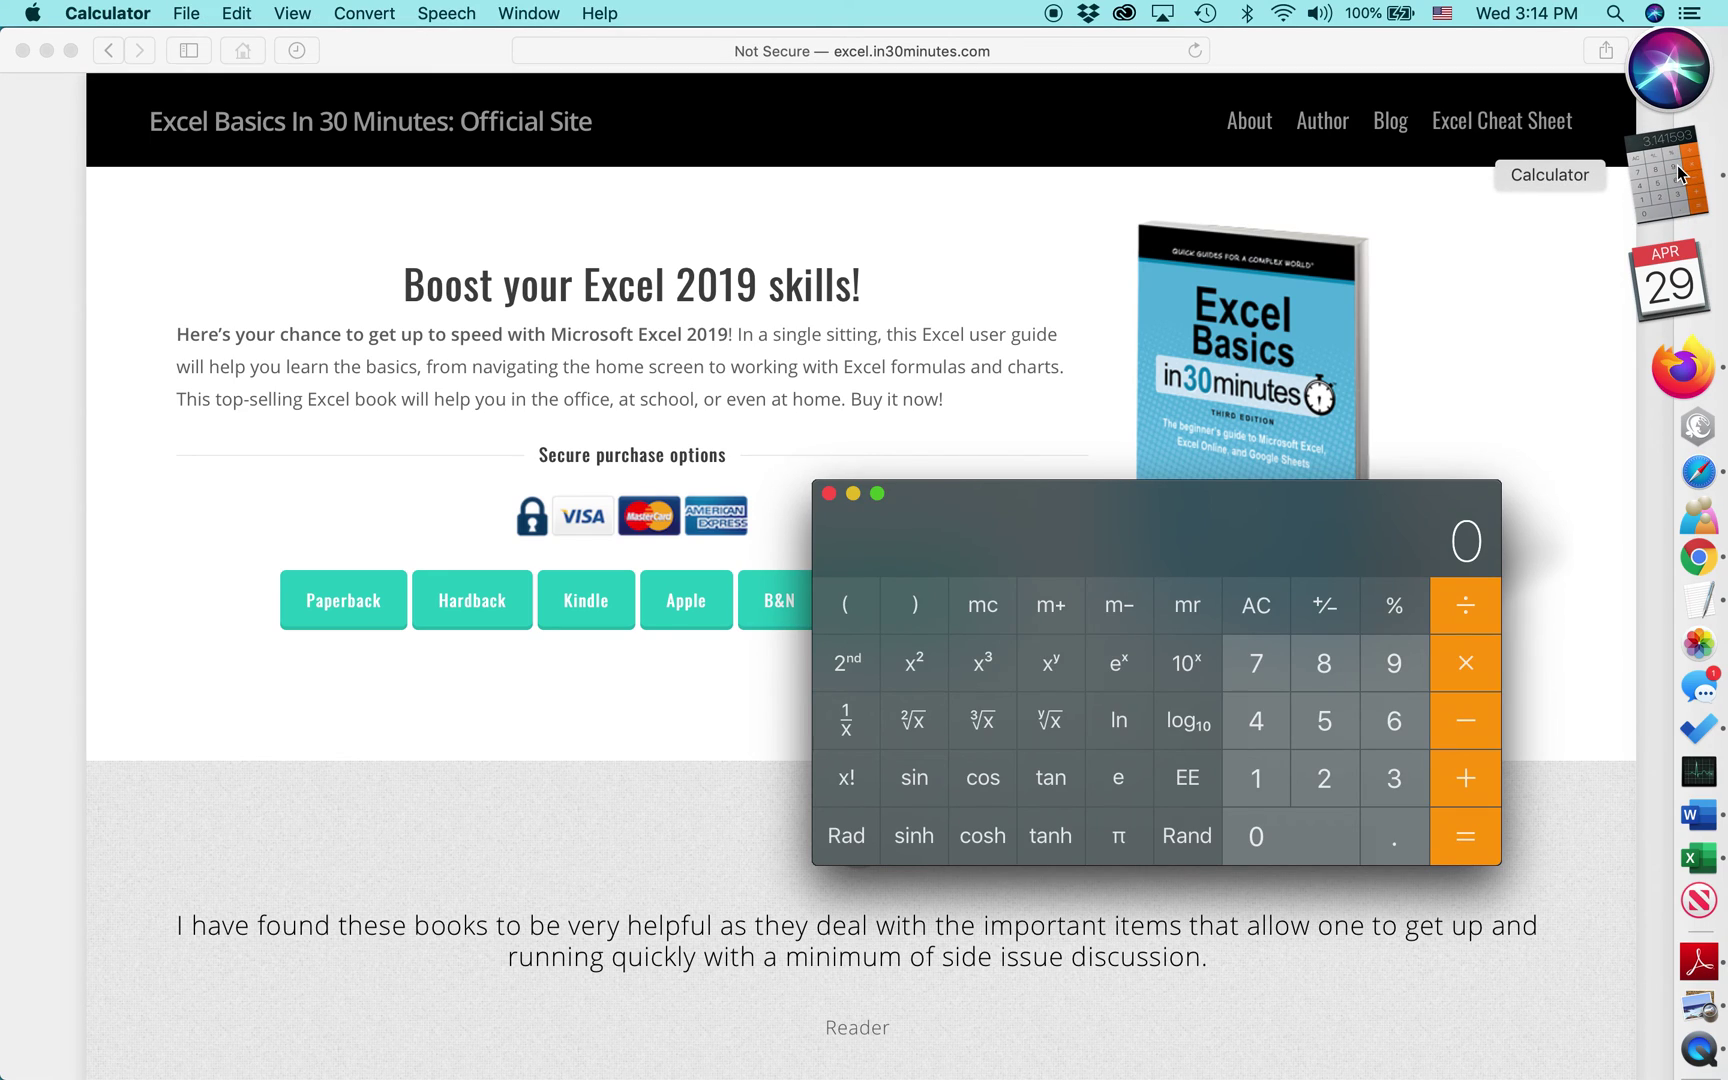
type("10000")
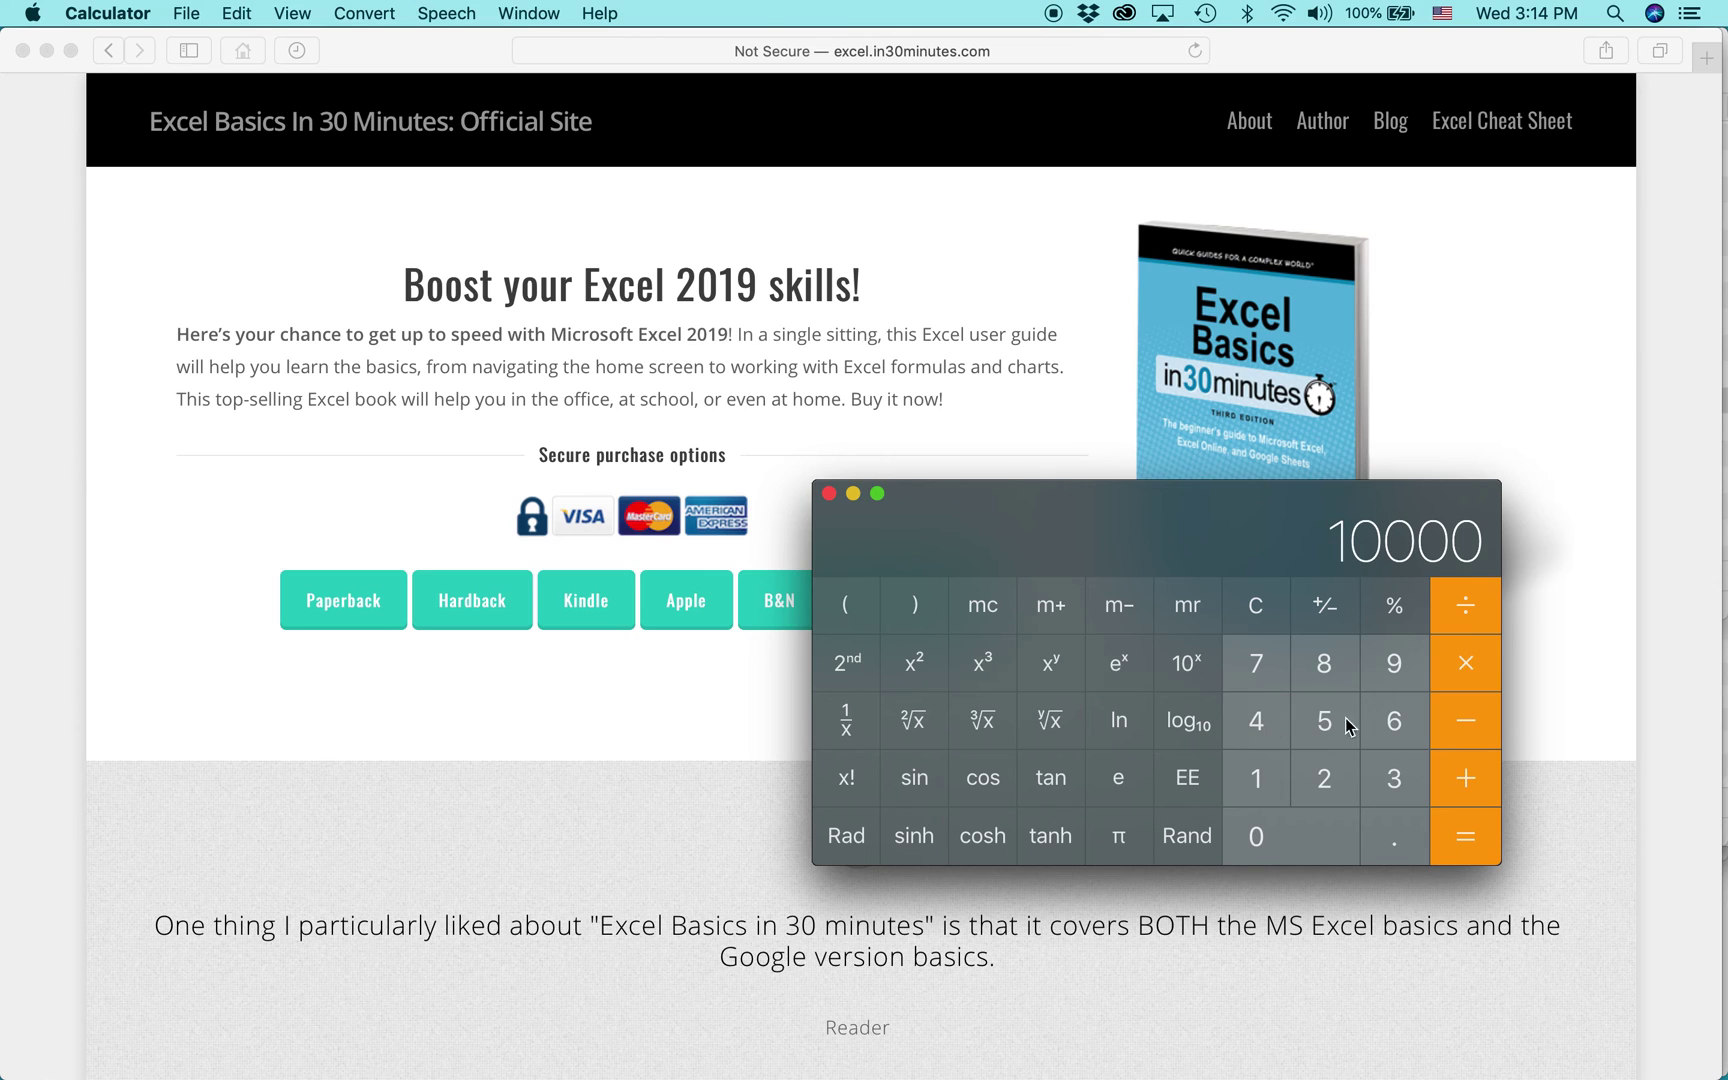
left_click(1466, 666)
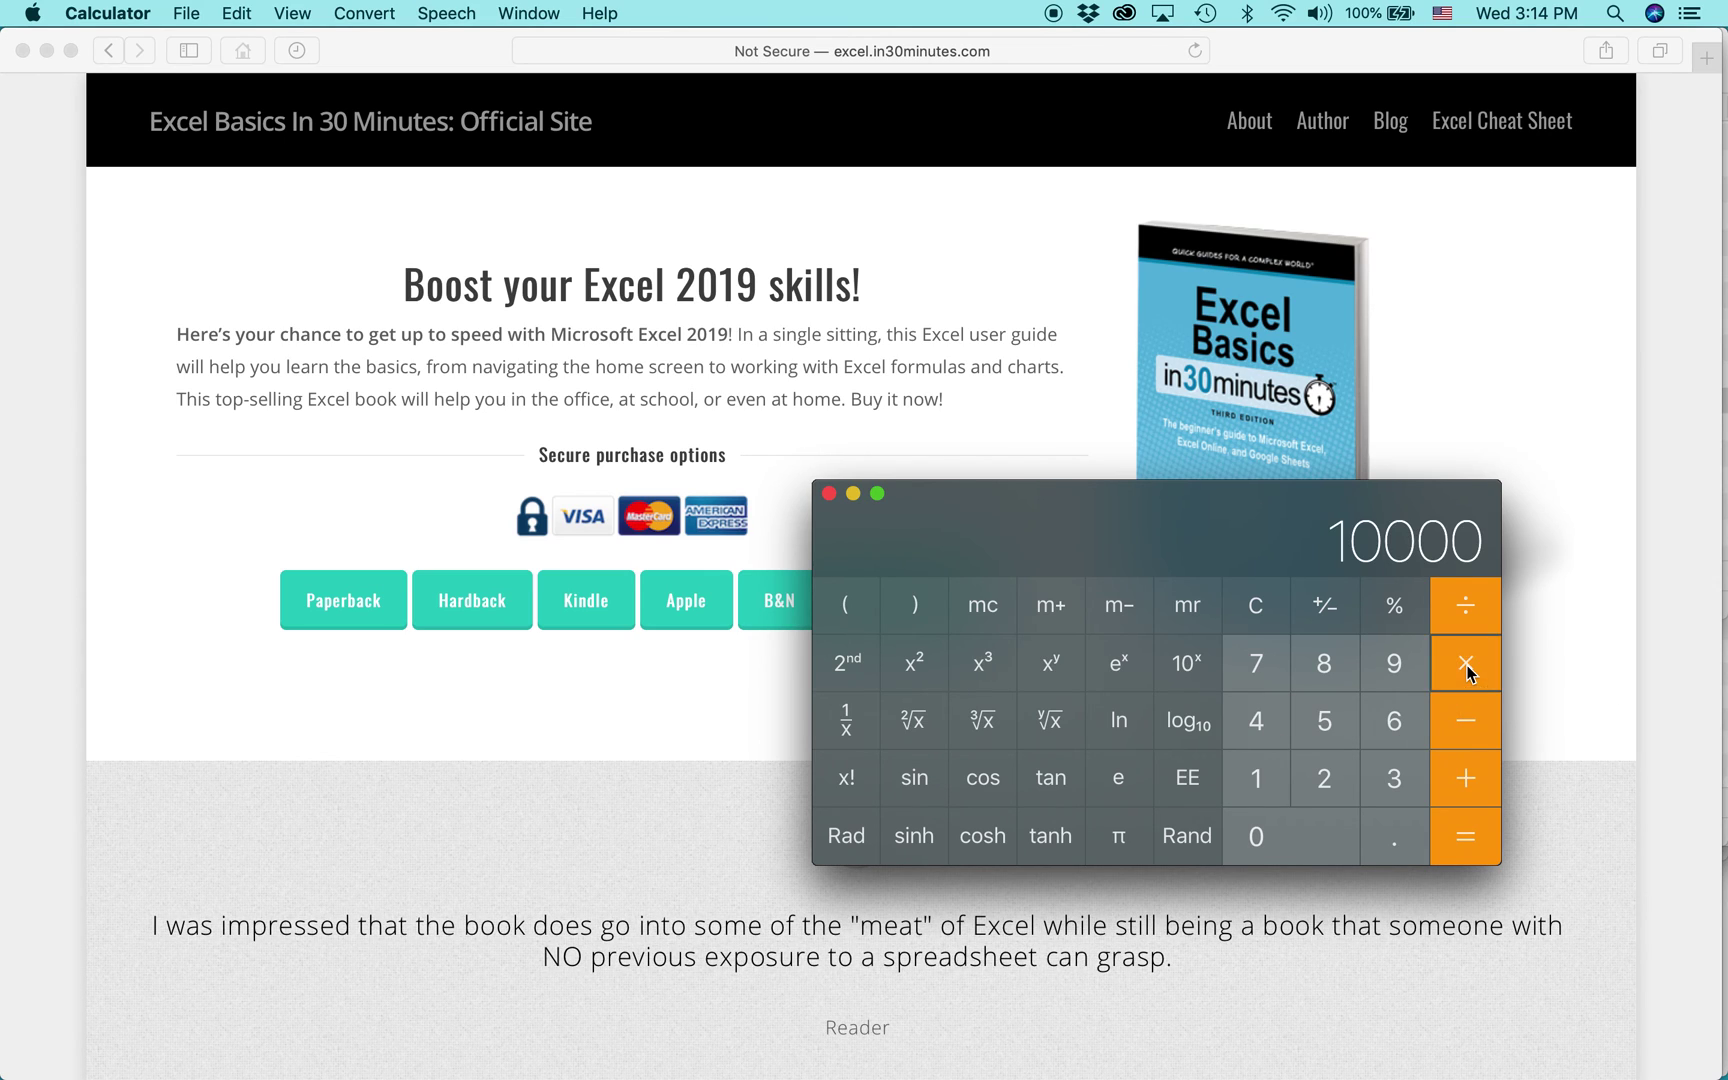
left_click(1262, 782)
left_click(1390, 832)
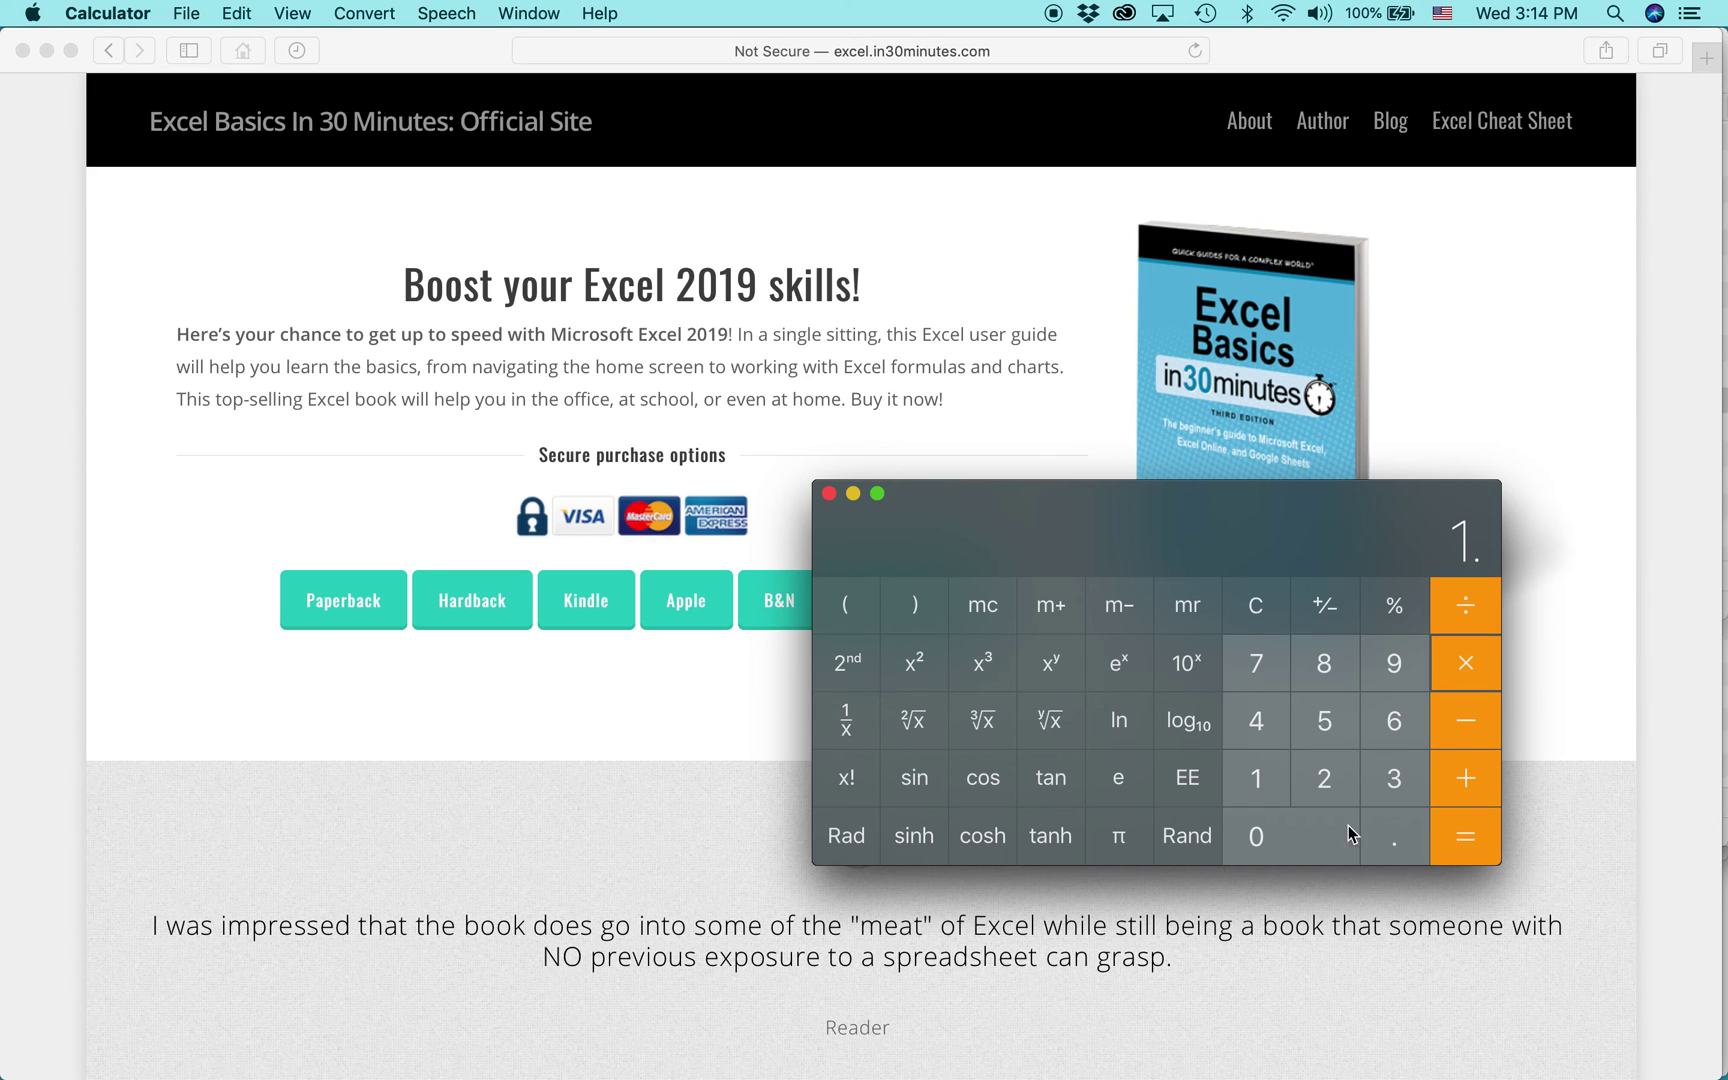
left_click(1306, 844)
left_click(1324, 778)
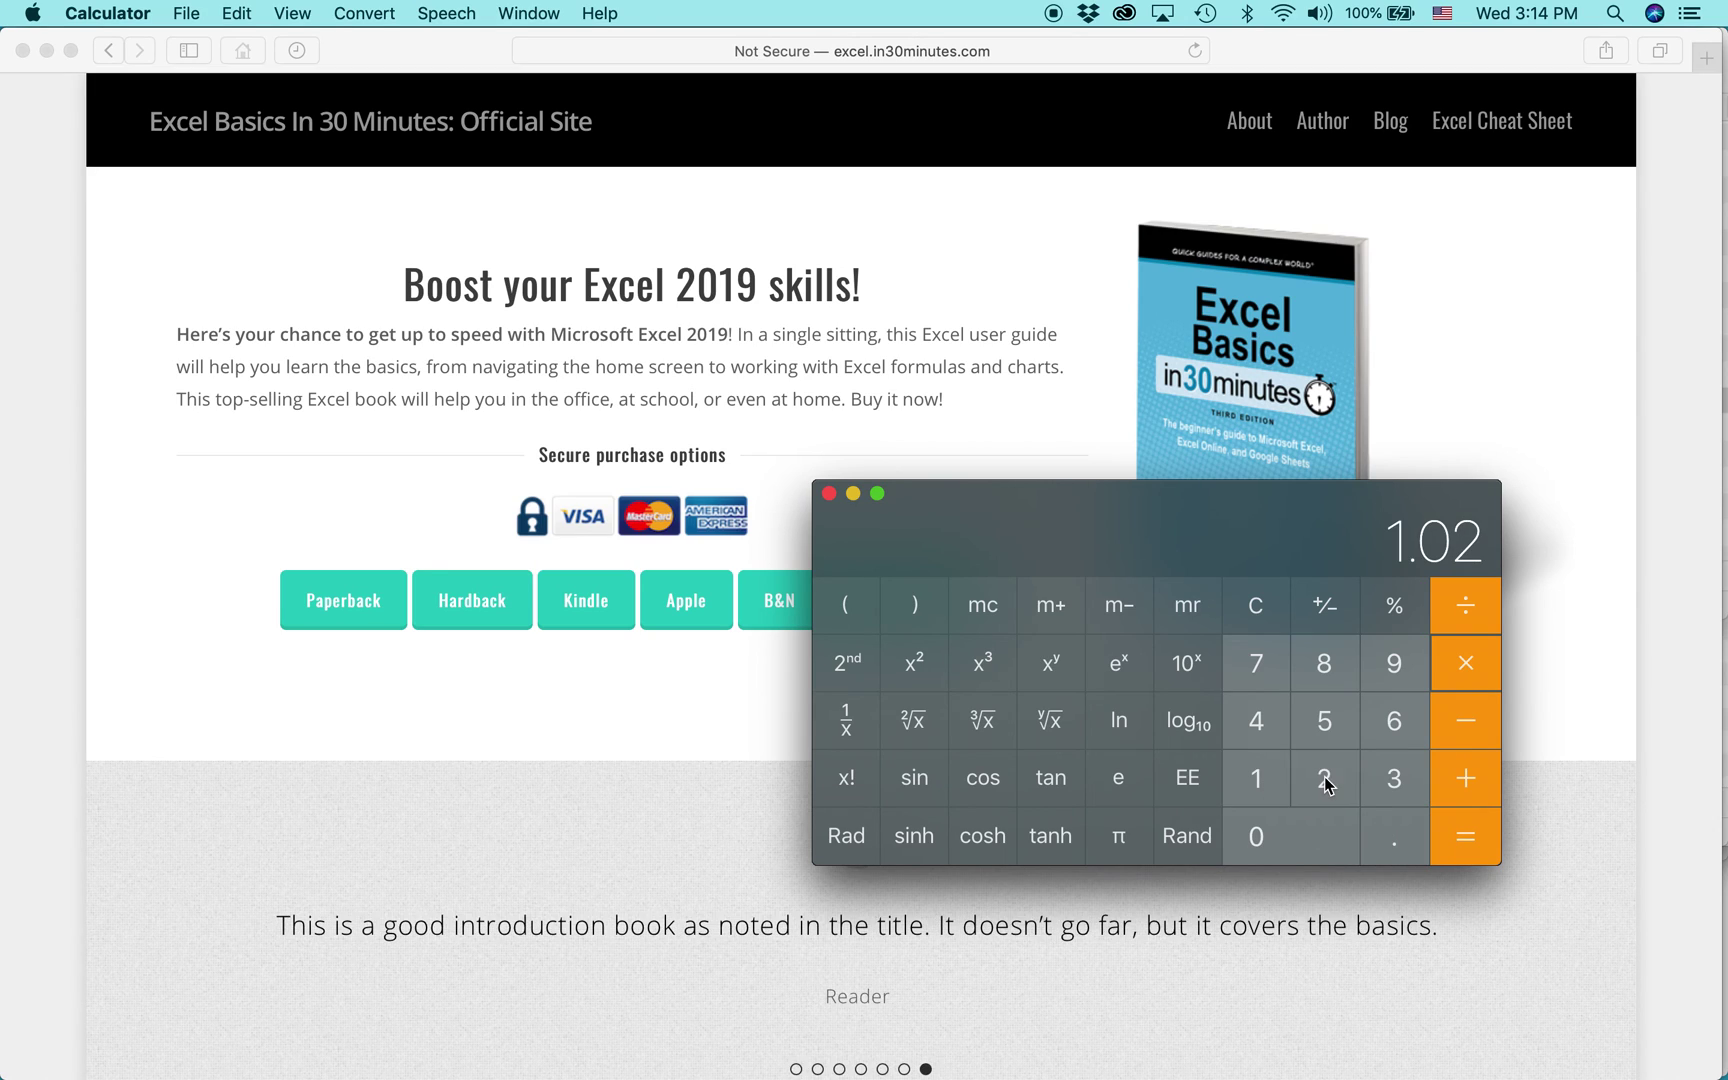
left_click(1466, 838)
left_click(1466, 838)
left_click(1466, 838)
left_click(1466, 838)
left_click(1466, 838)
left_click(1469, 845)
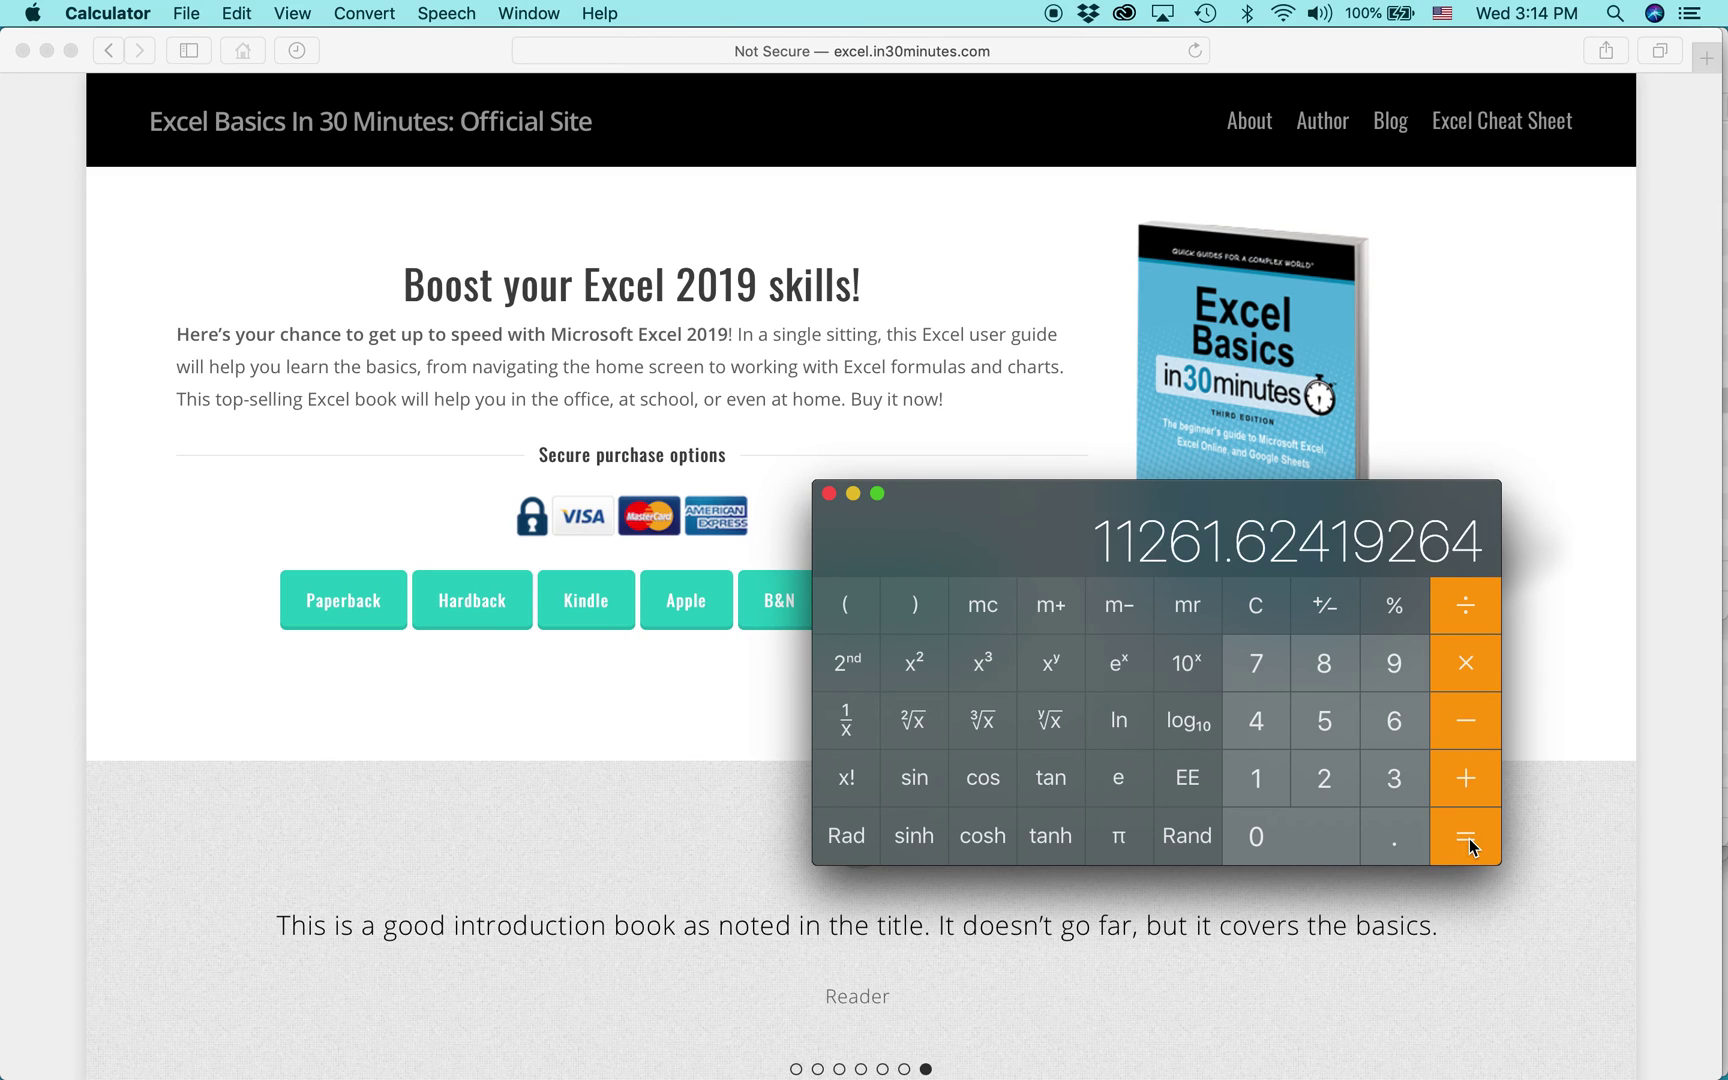
left_click(1469, 845)
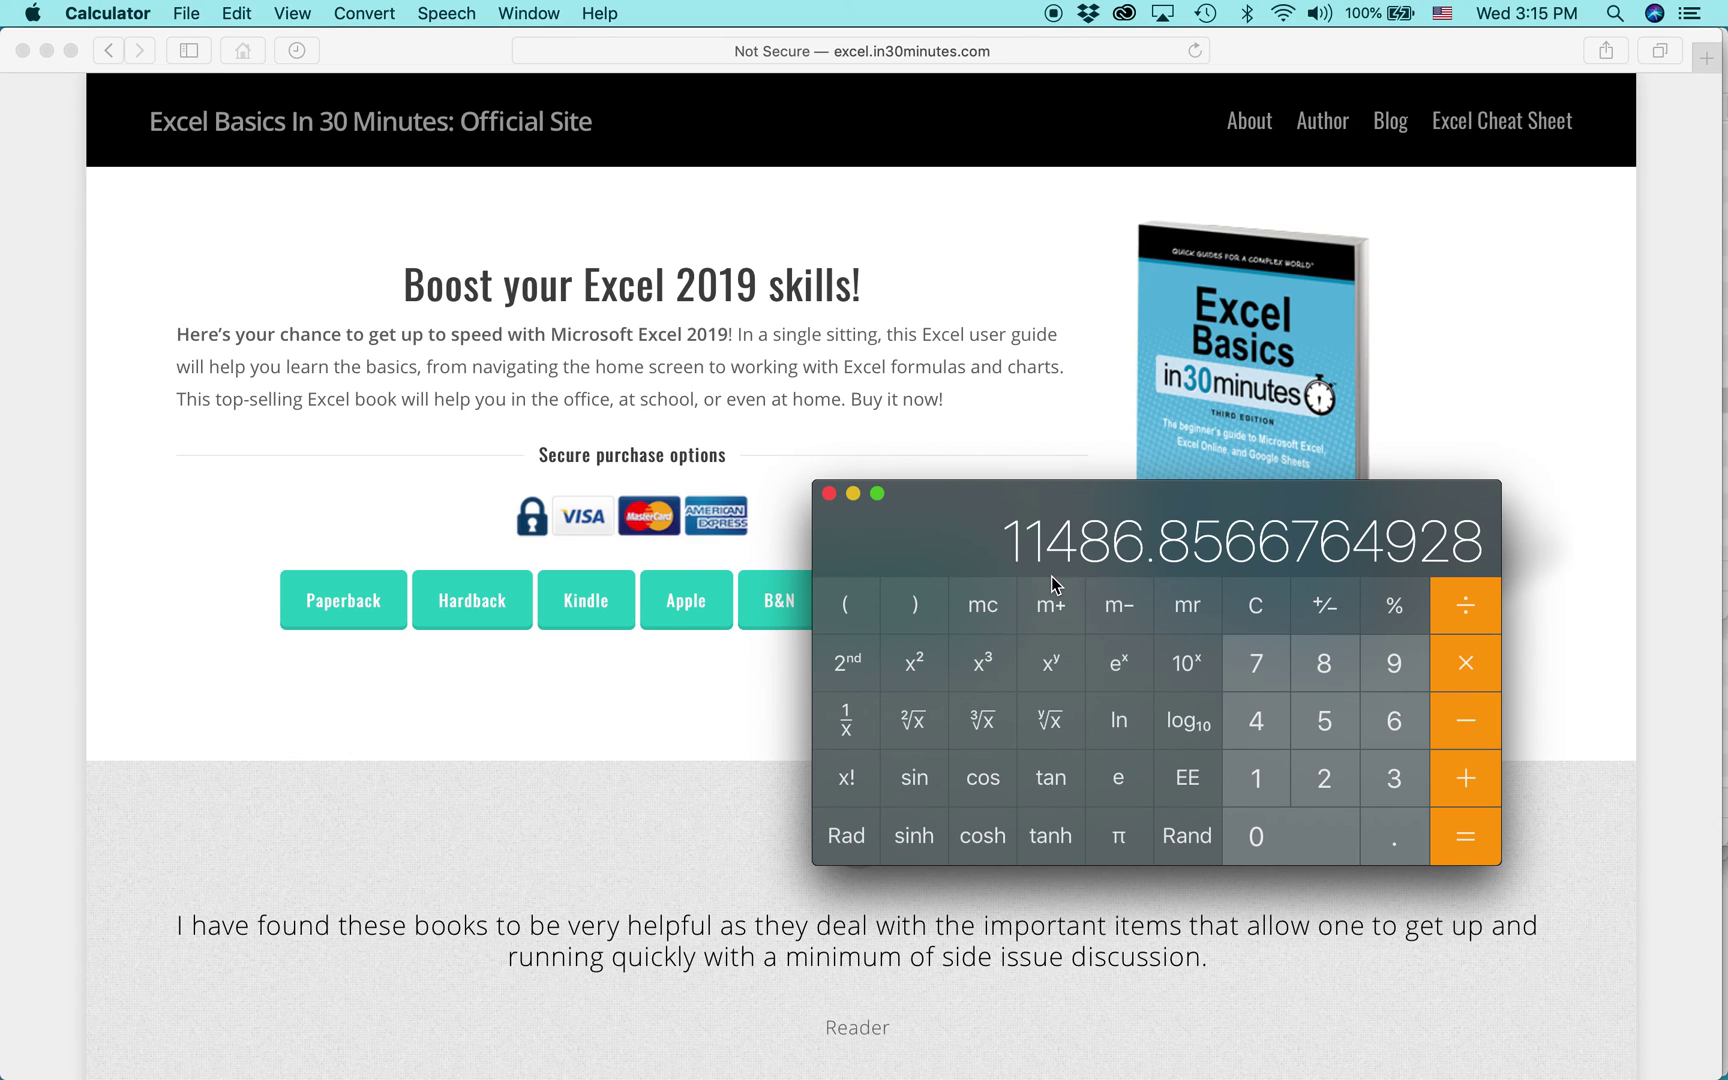
left_click(831, 494)
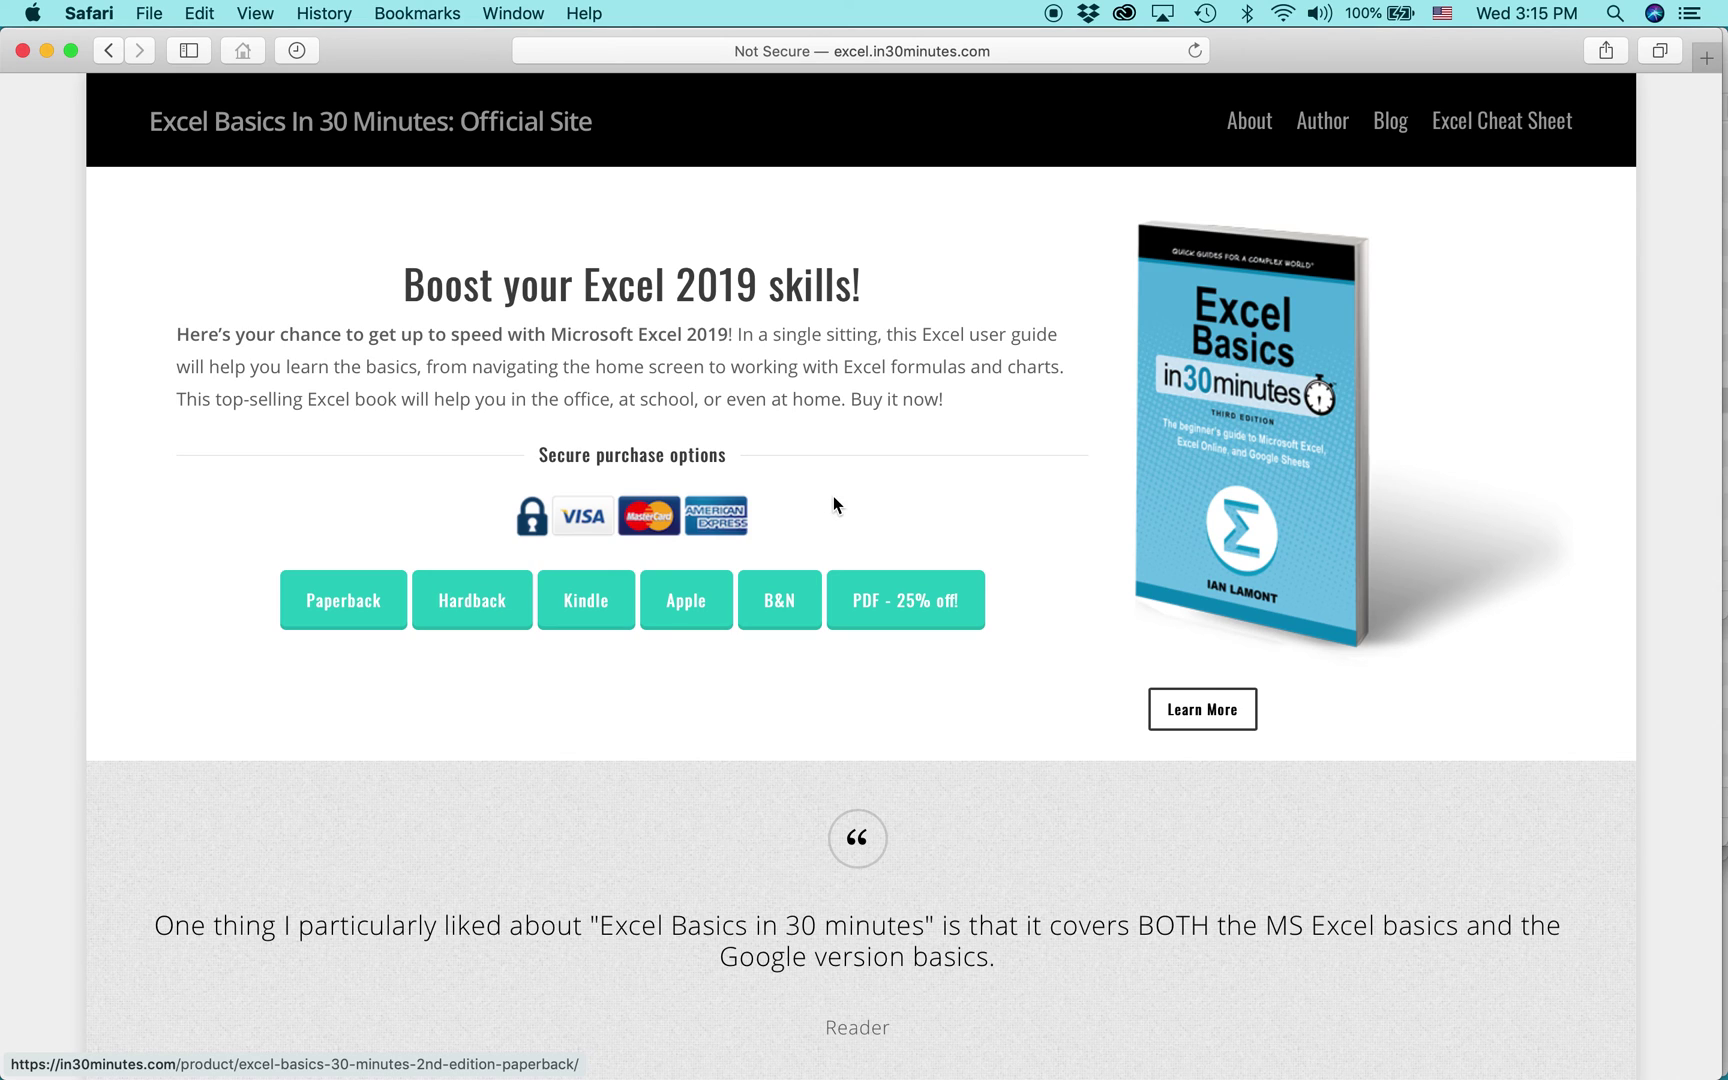
- Switch to the Word notes and highlight the general =FV(RATE, NPER, PMT, PV) formula
key("super+Tab")
key("super+Tab")
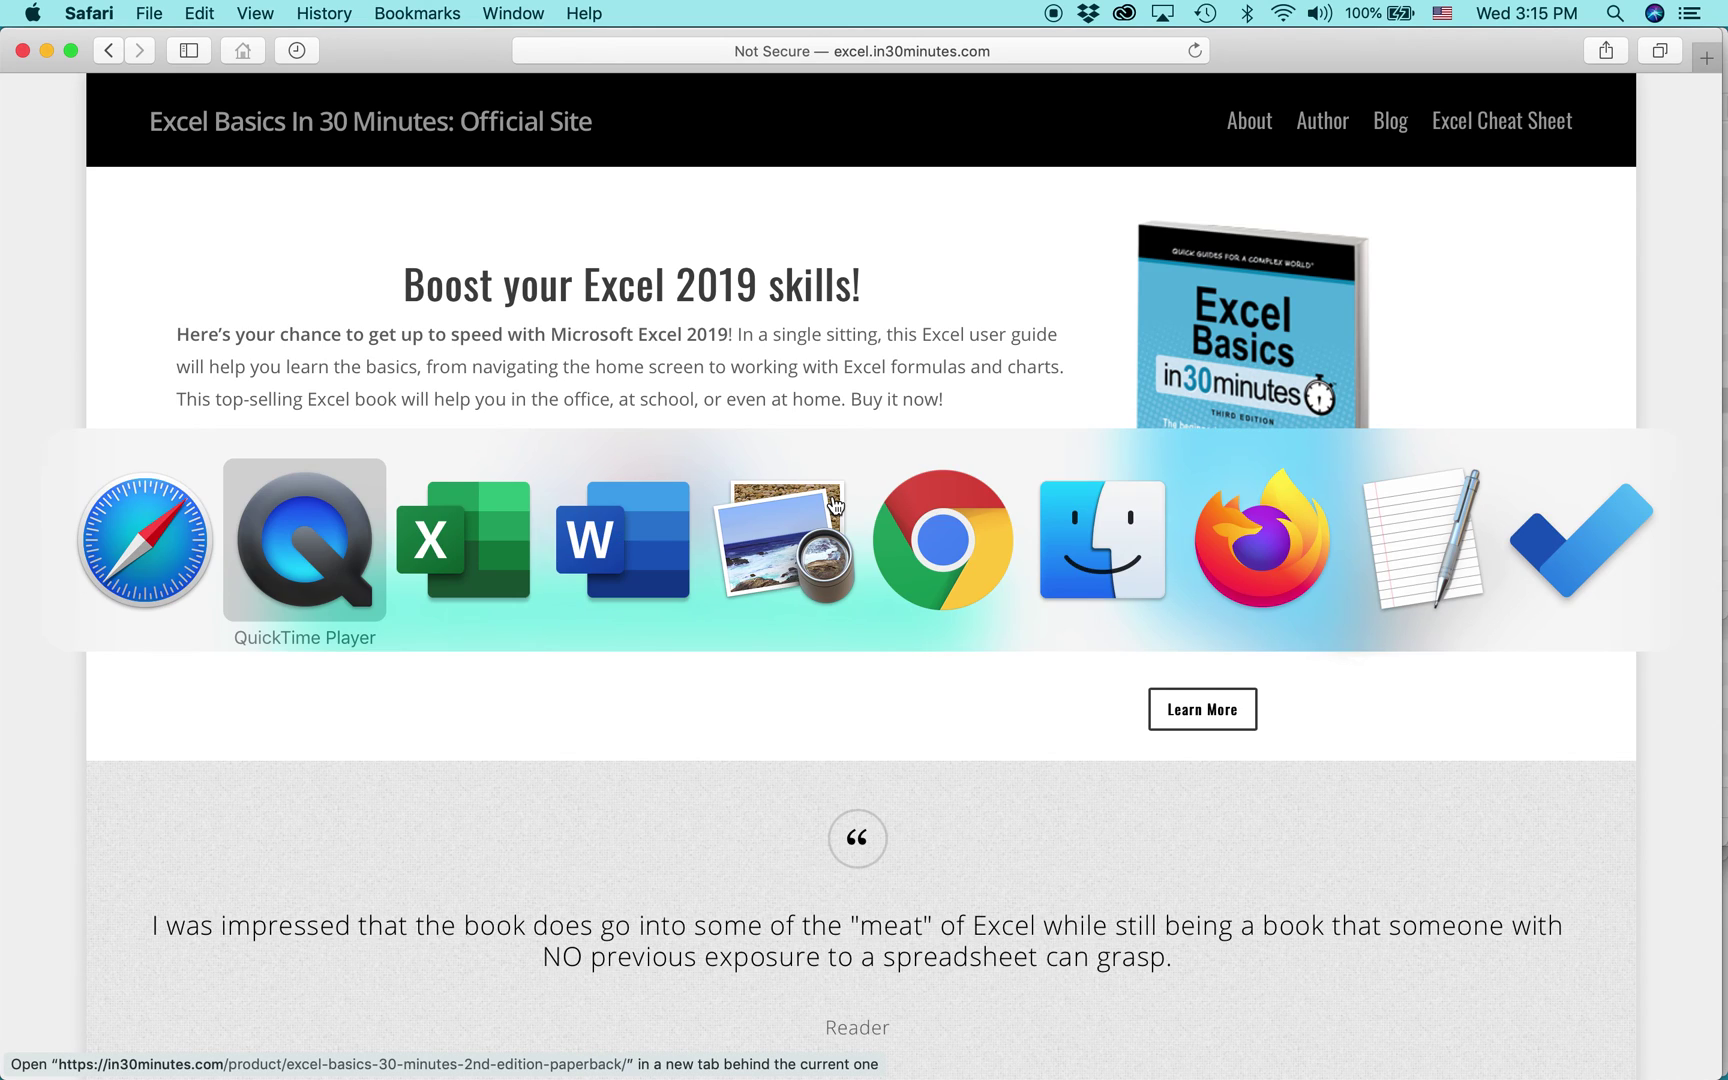
key("super+Tab")
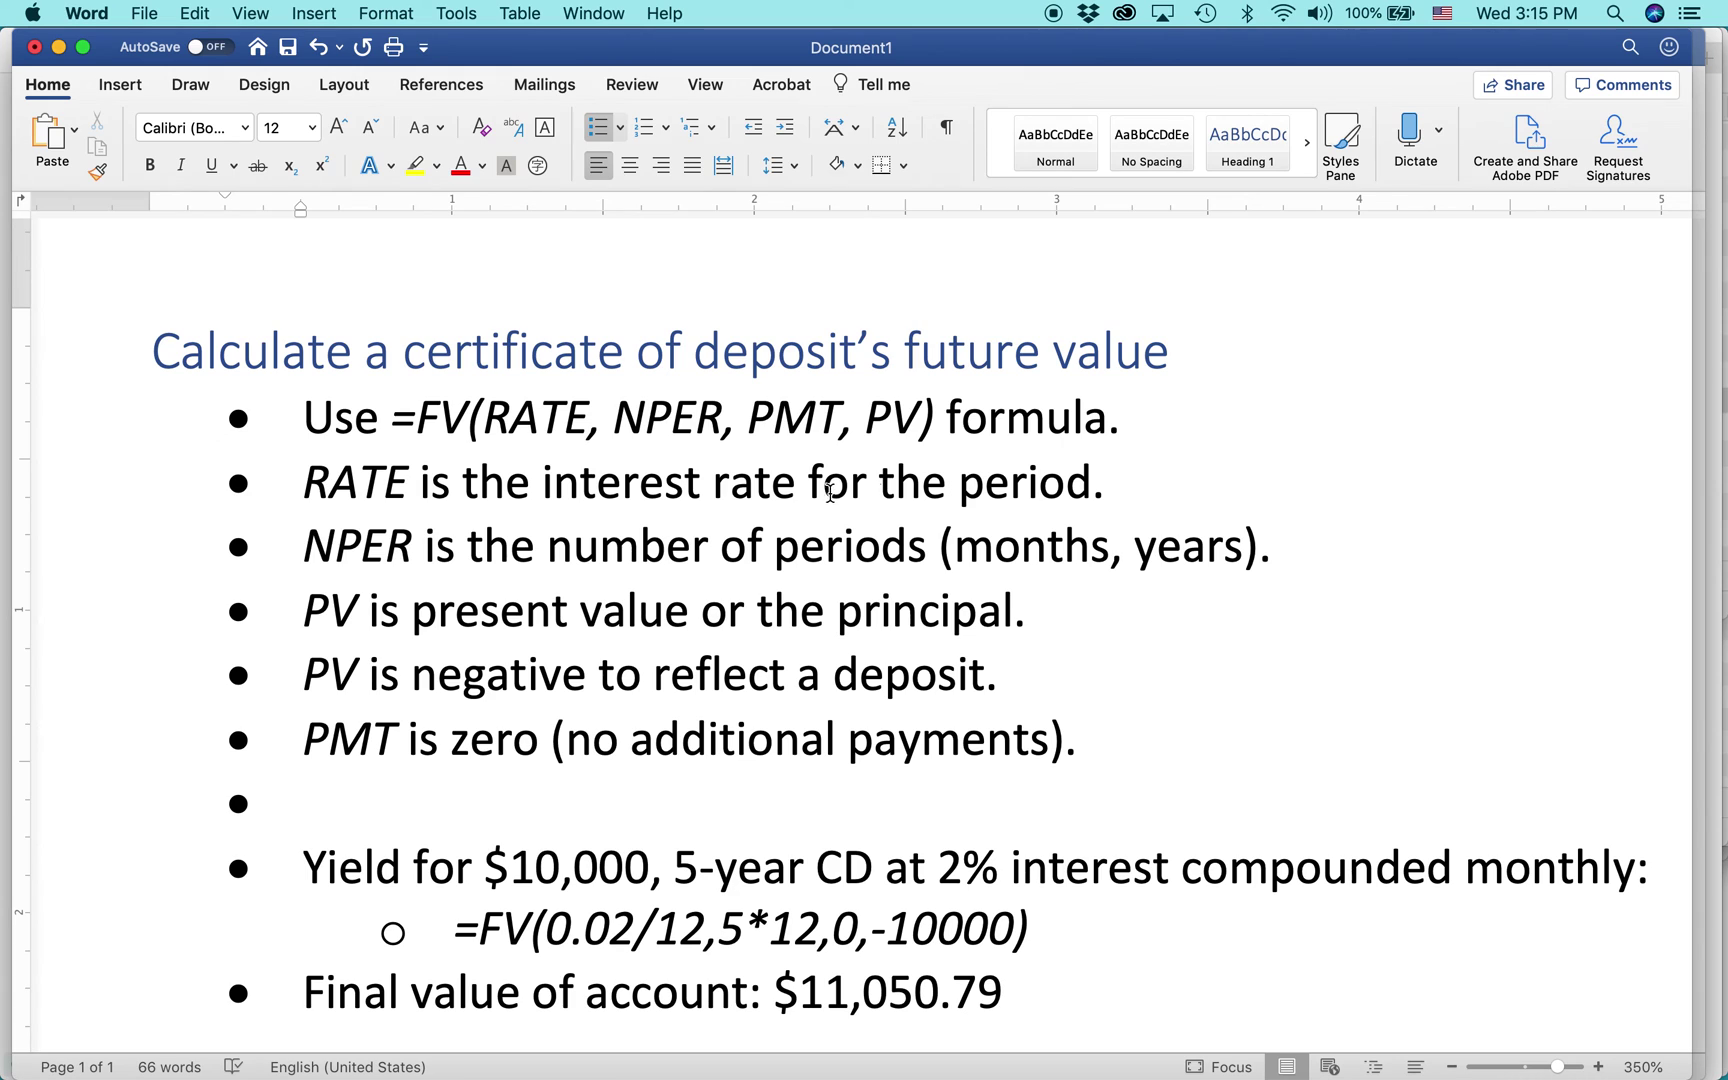
scroll(1243, 524, "down", 2)
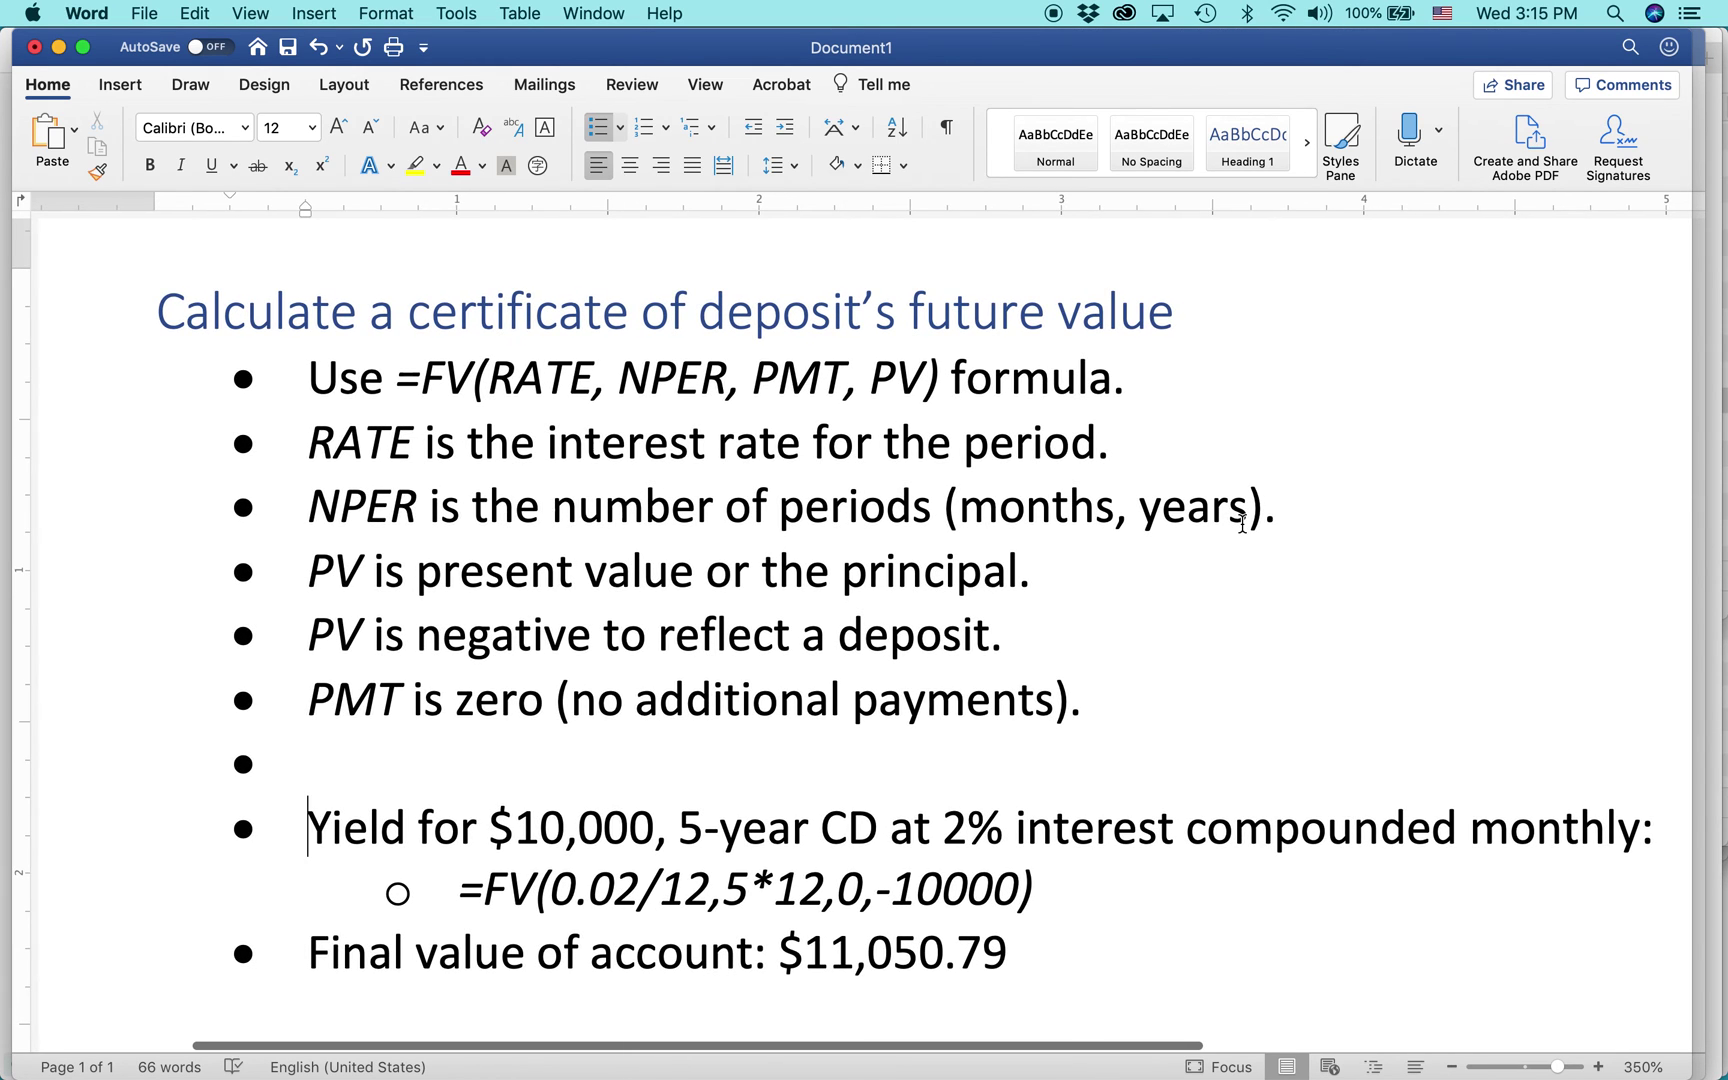
left_click_drag(397, 378, 940, 390)
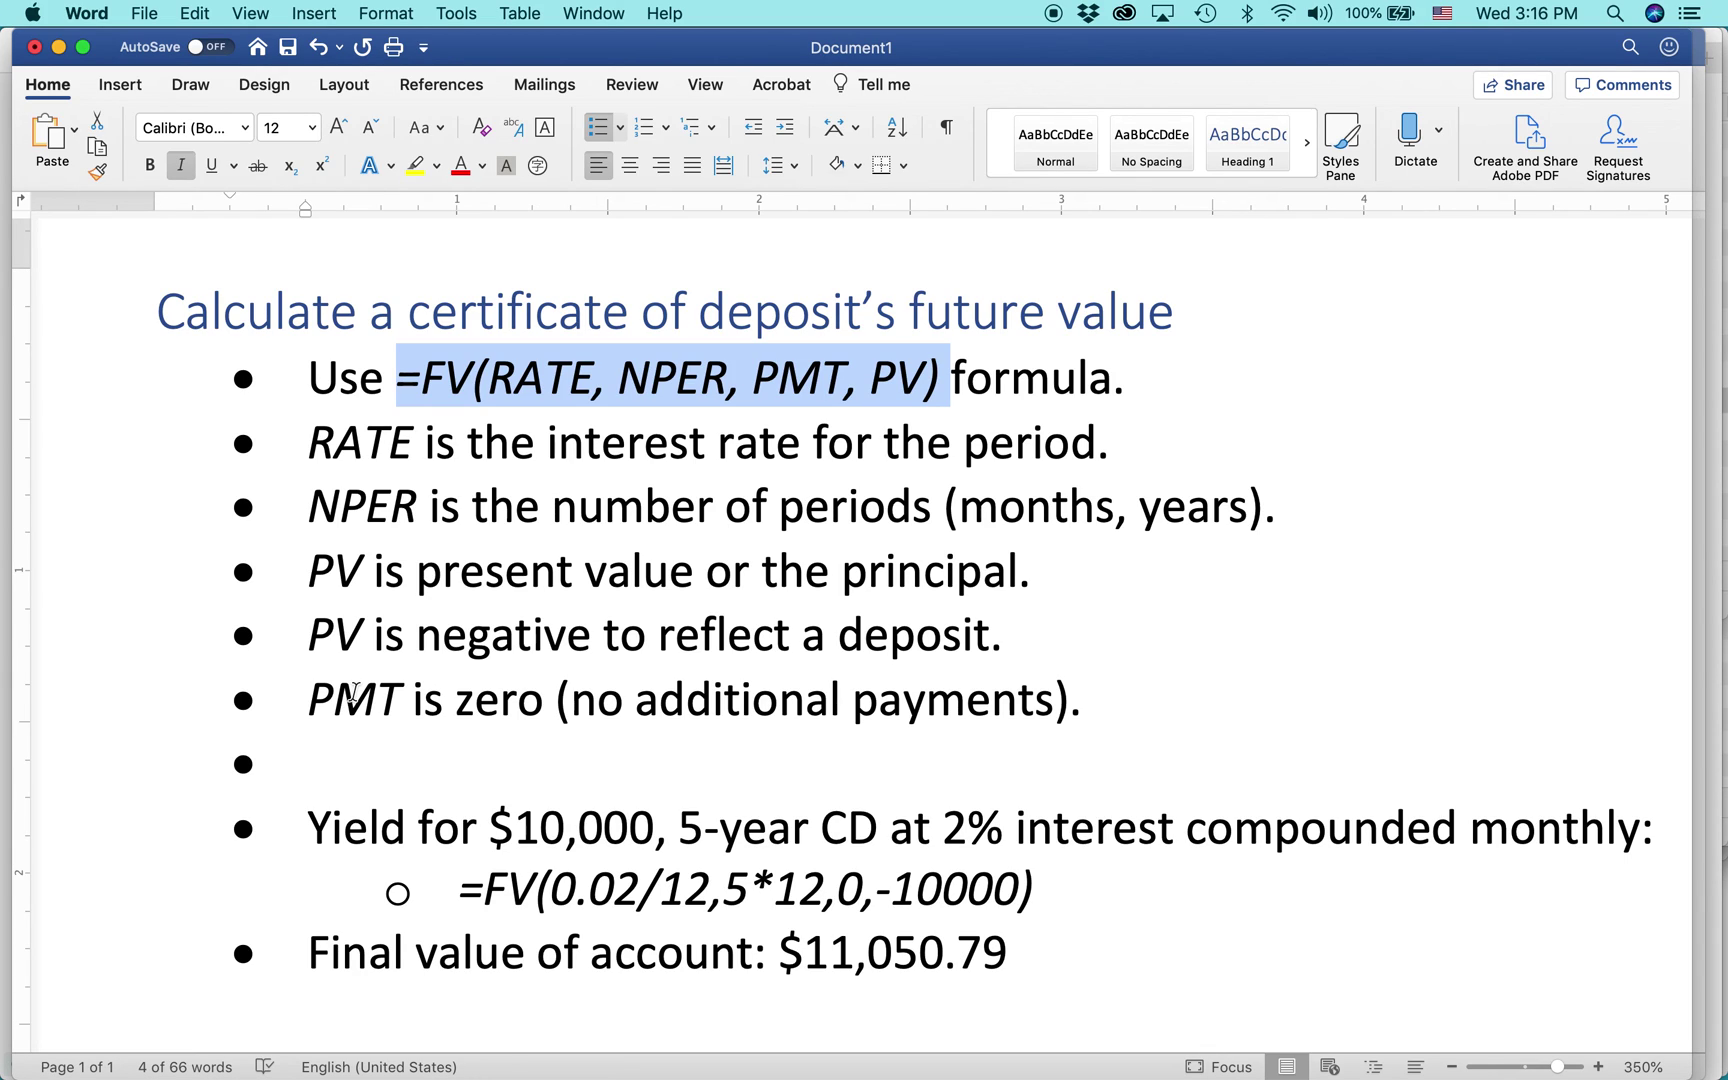
- Remove the empty bullet line below the example FV formula
left_click(257, 765)
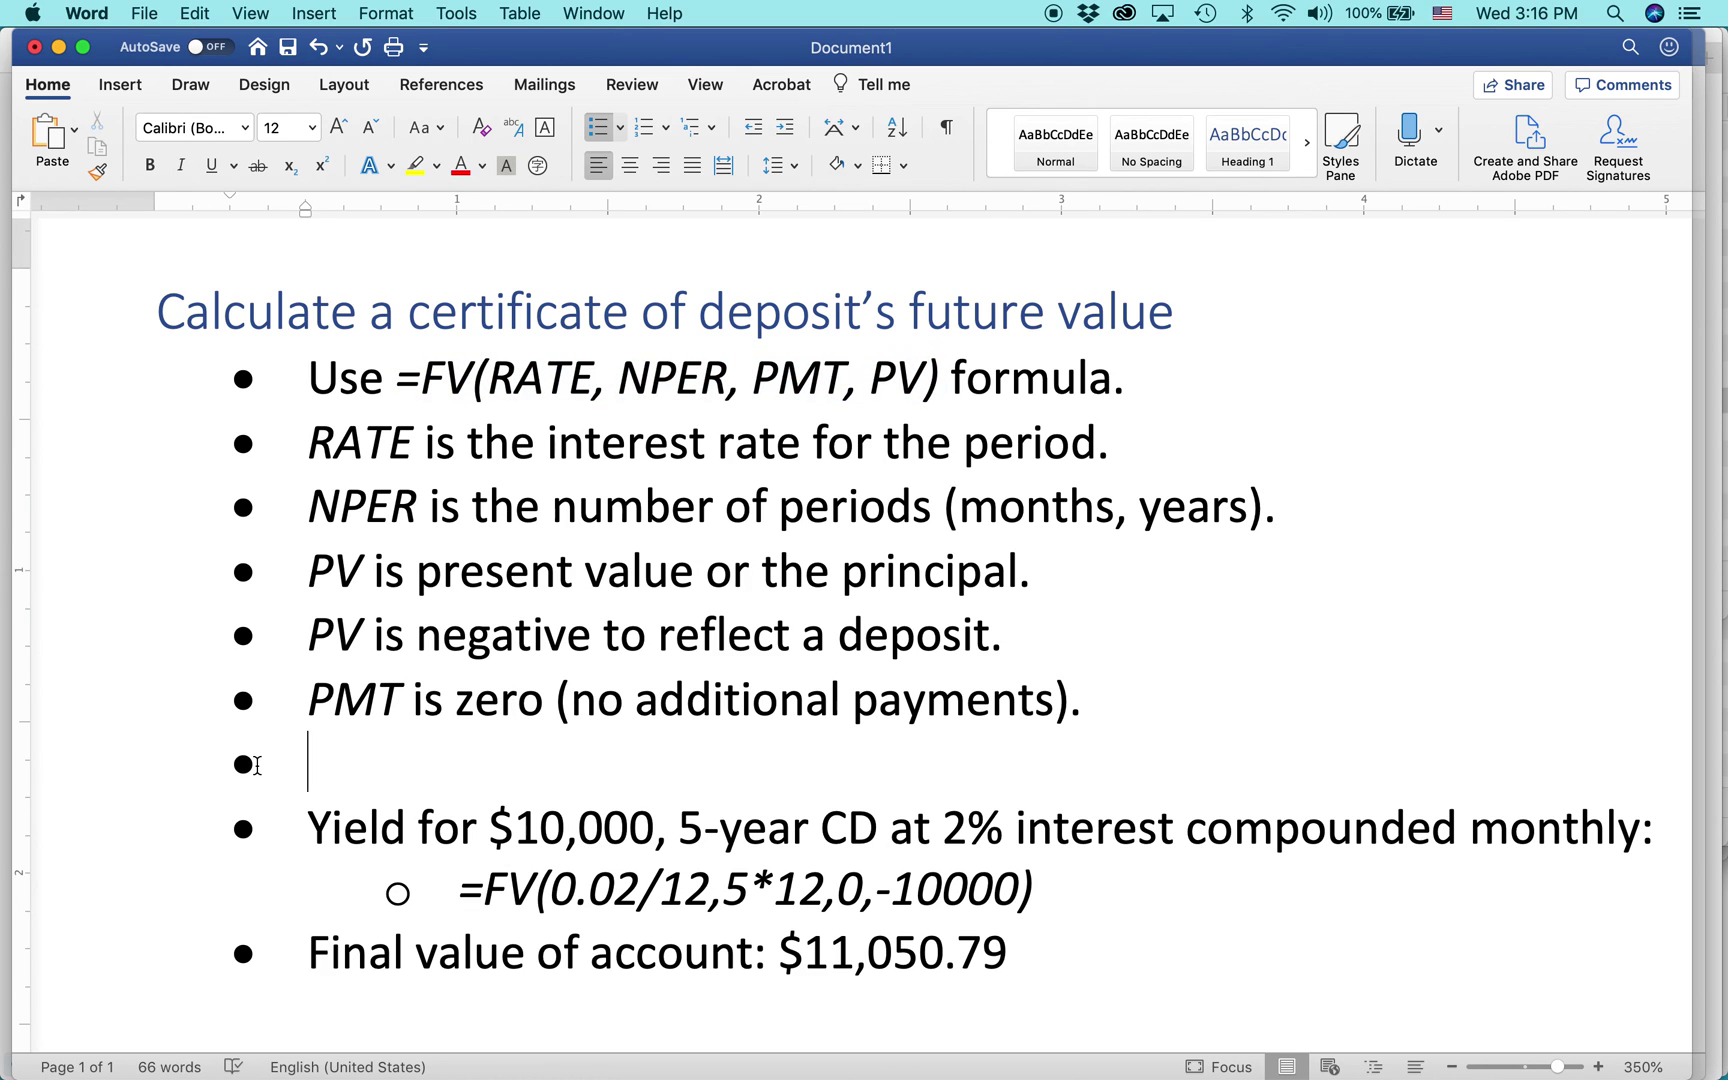
key("BackSpace")
scroll(552, 800, "down", 1)
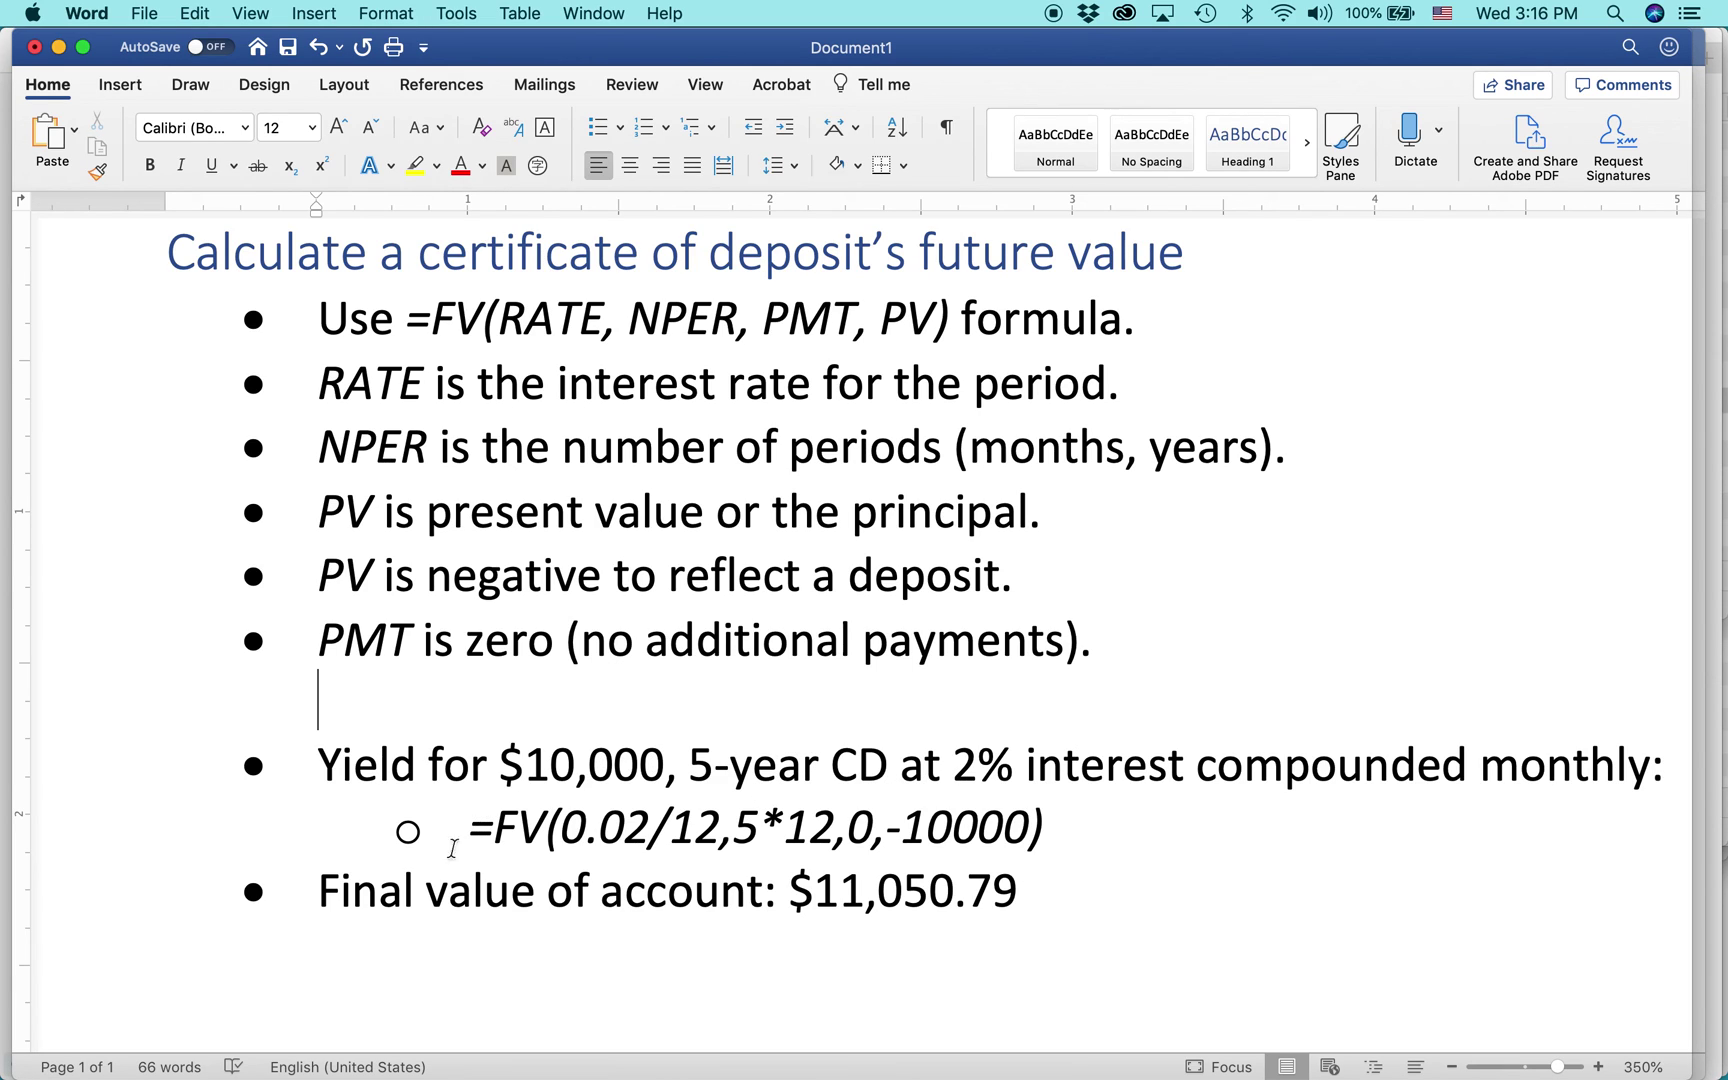
- Delete the 'Final value of account' line and select the example FV formula for Excel
left_click(318, 886)
triple_click(344, 888)
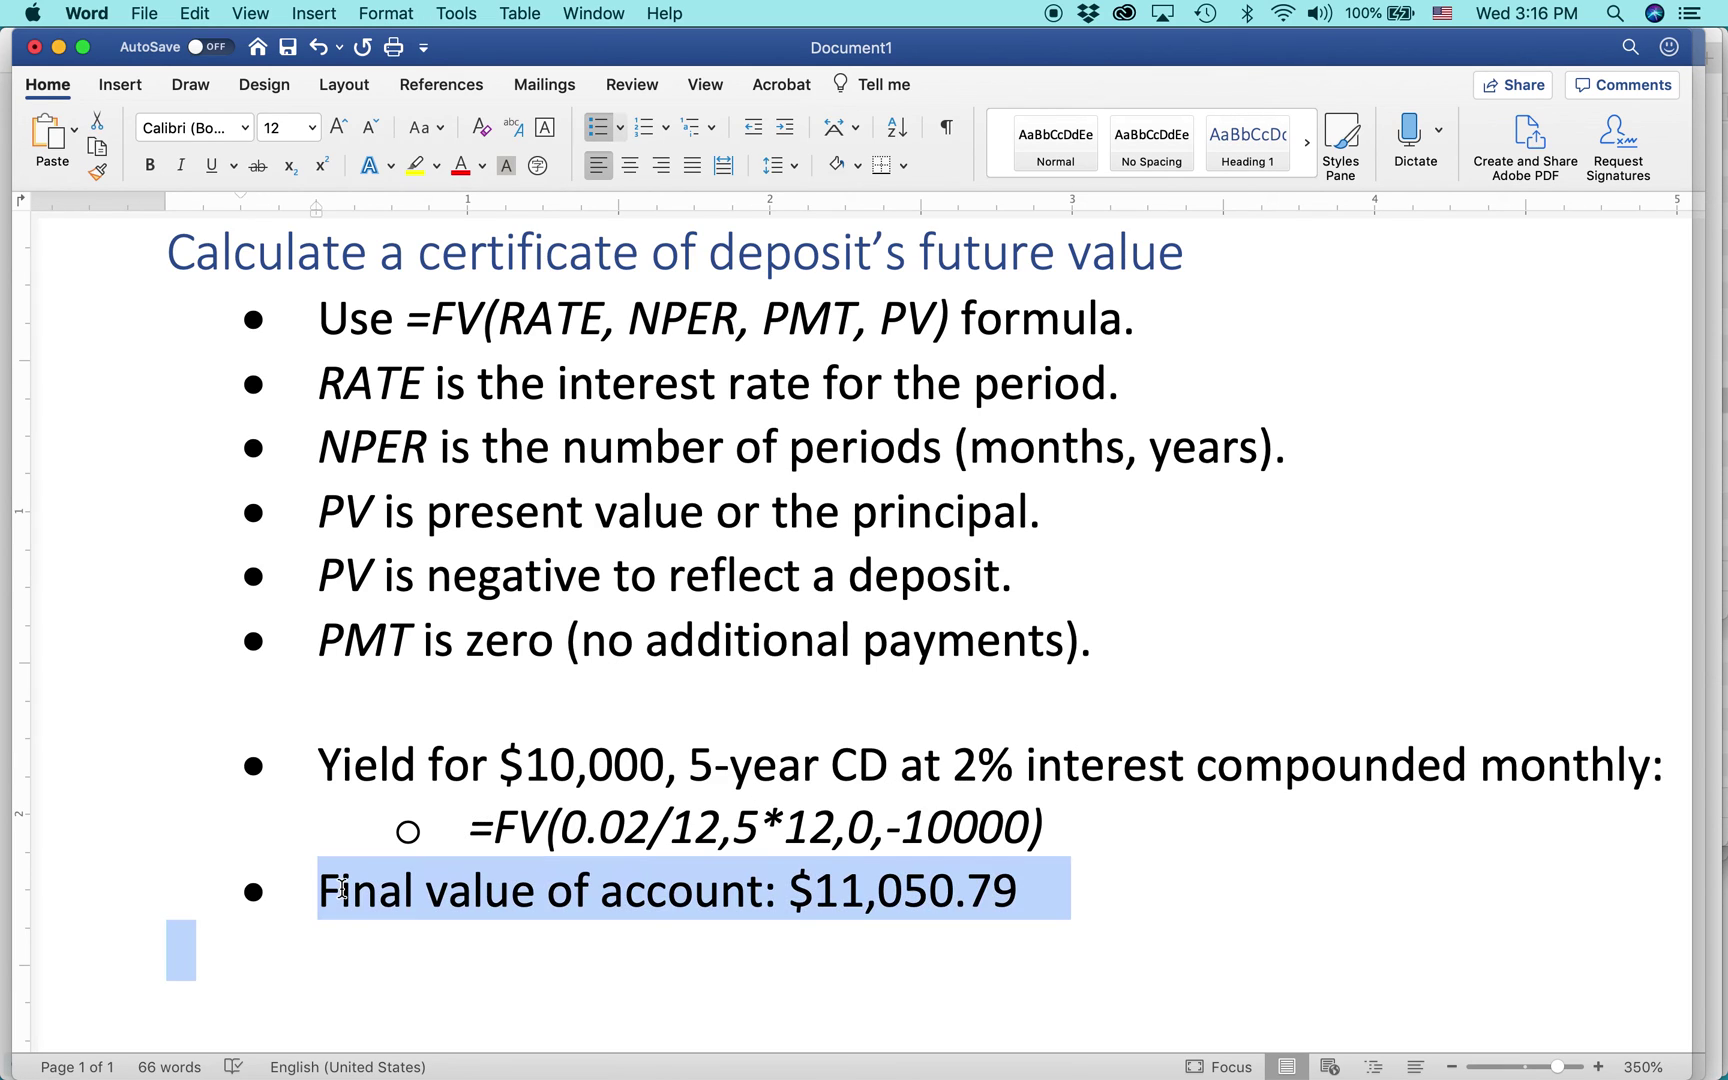
key("BackSpace")
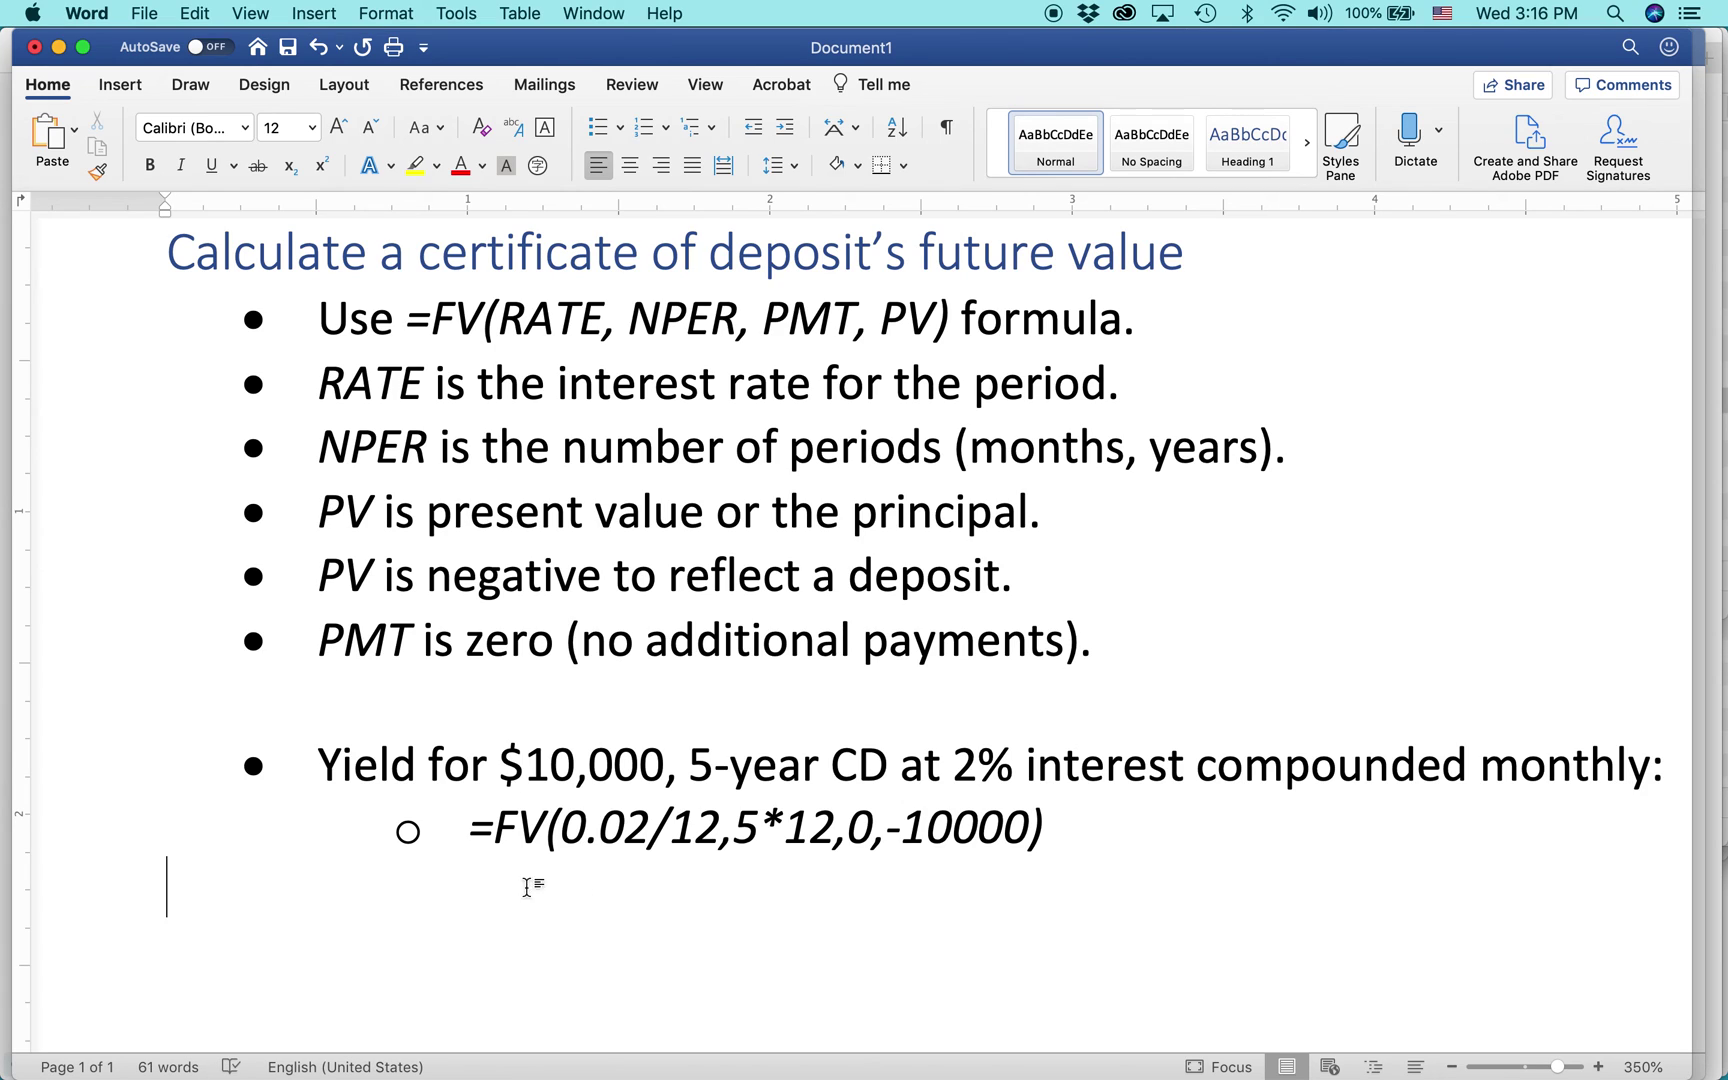
left_click_drag(468, 826, 1054, 822)
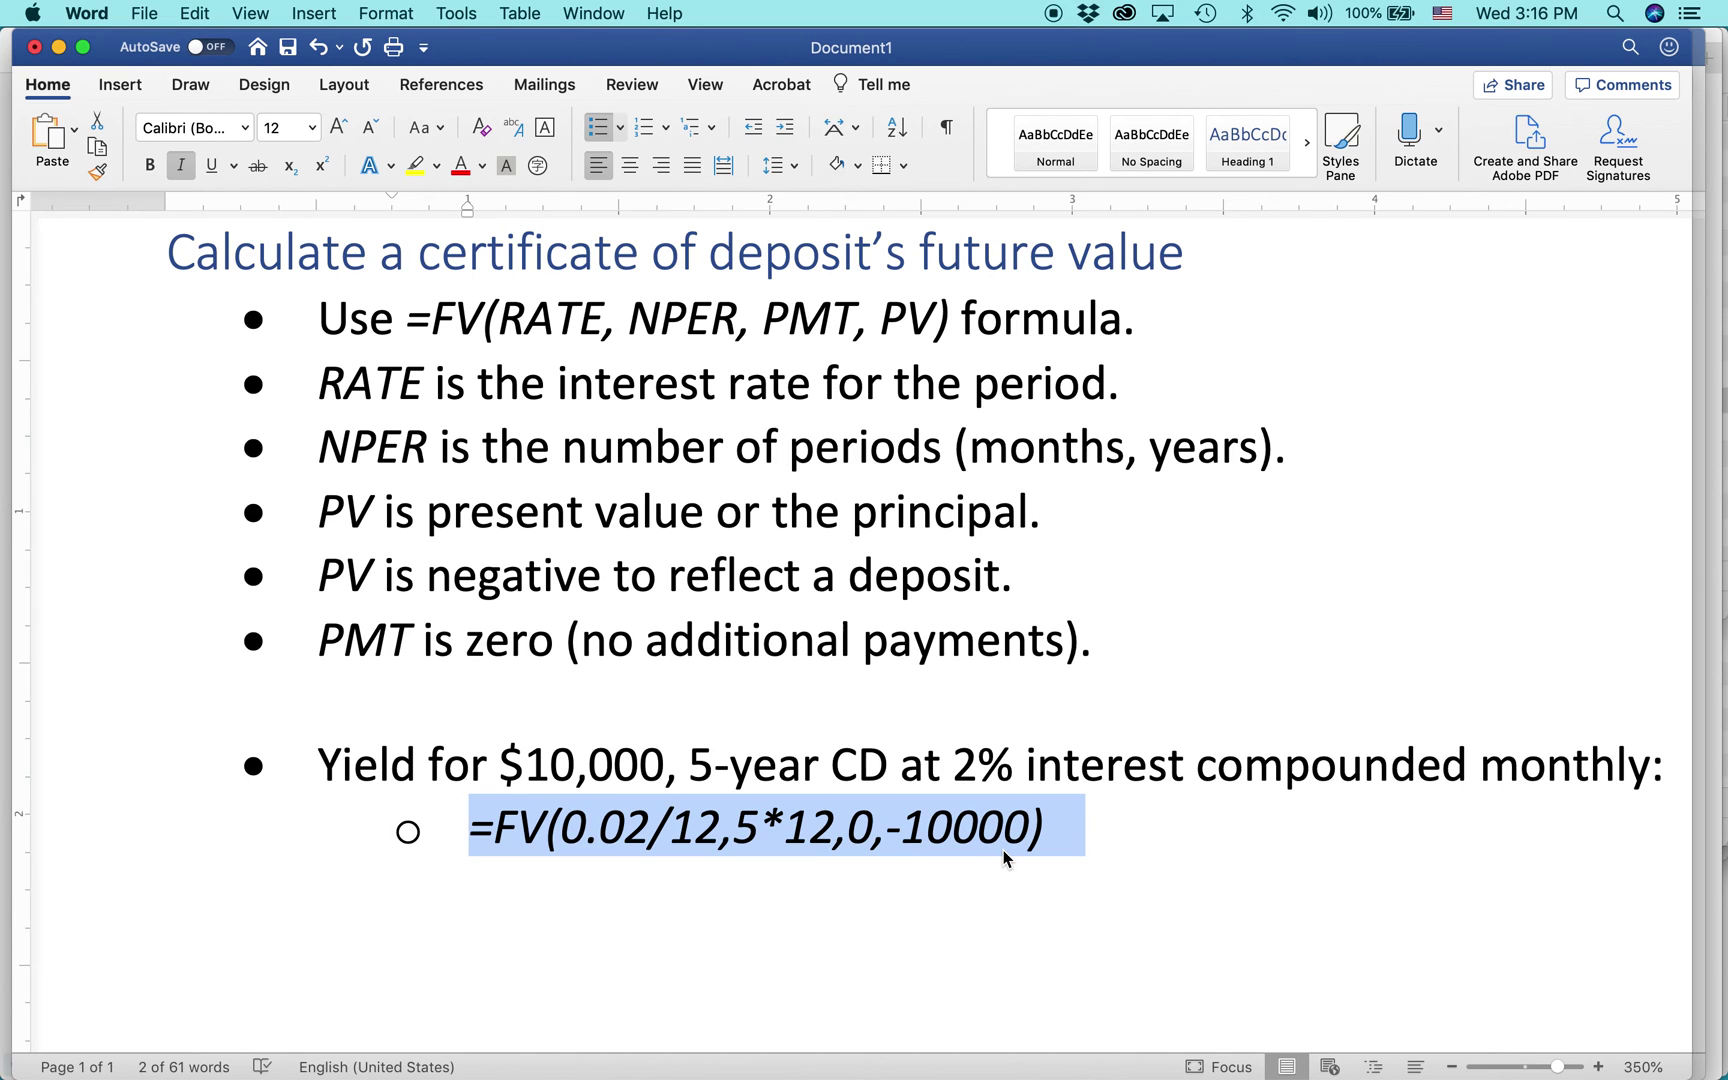
key("super+Tab")
key("super+Tab")
key("super+Tab")
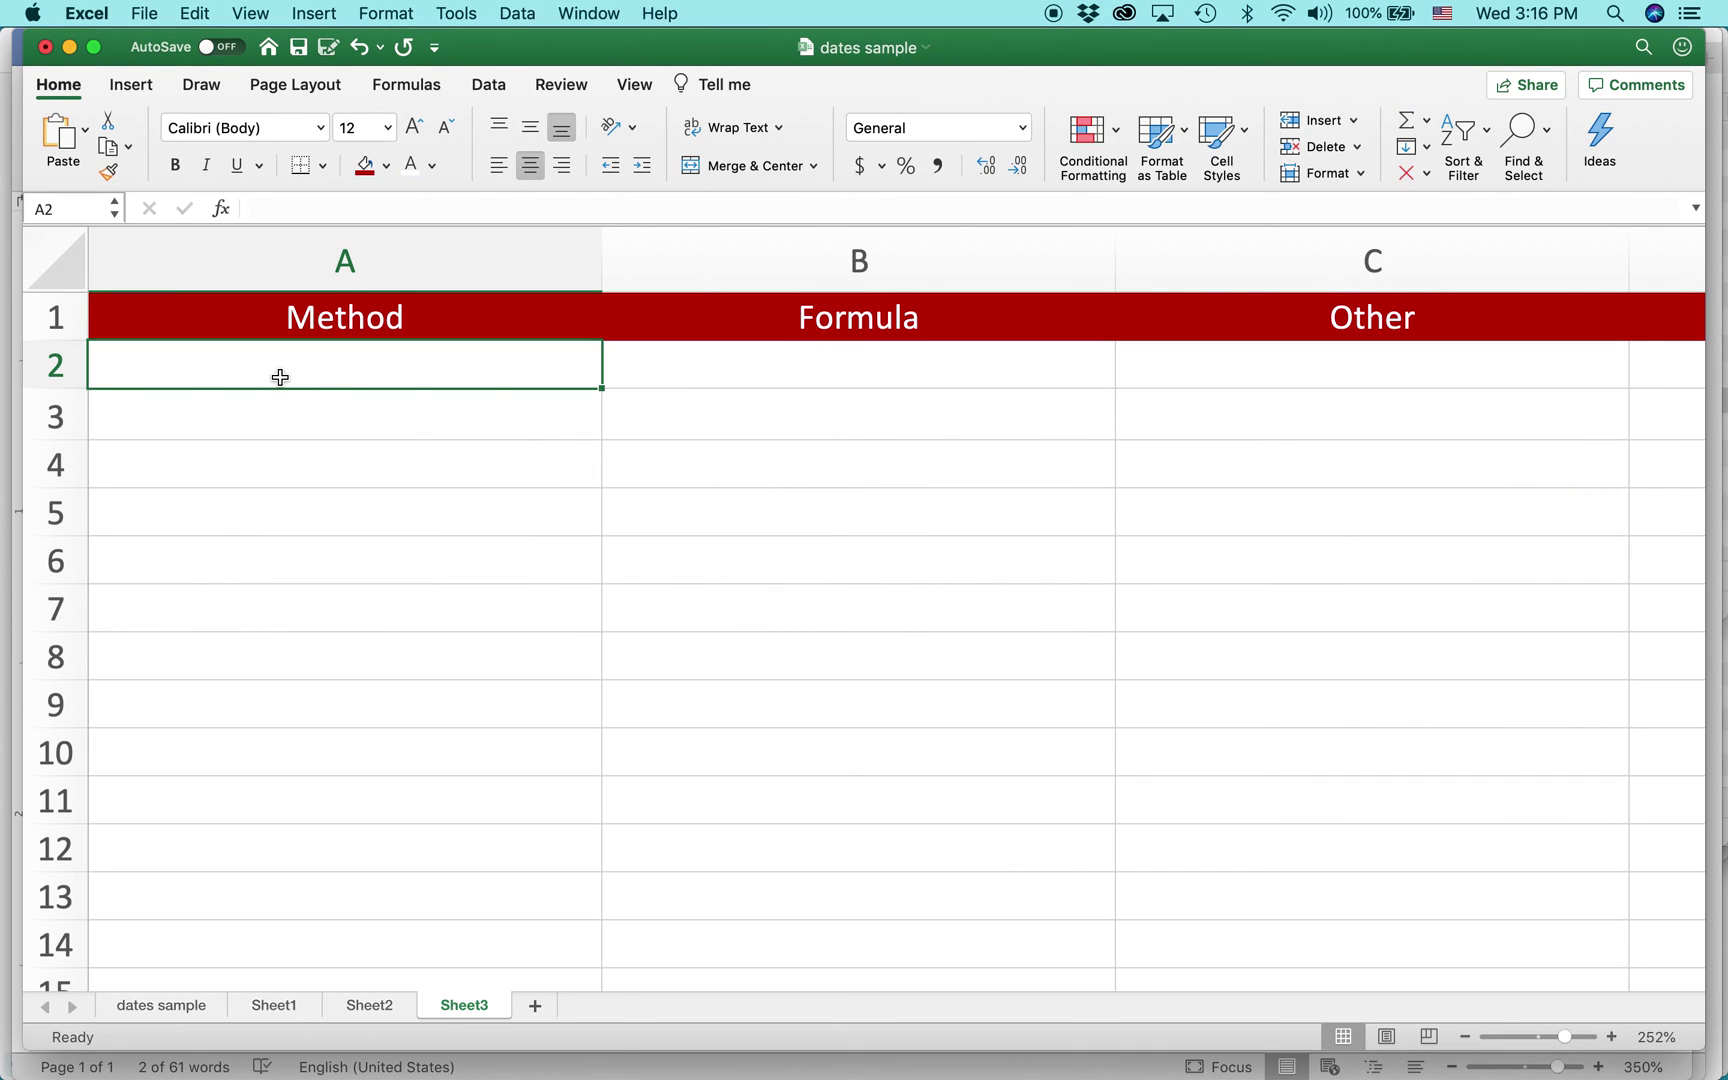
- Paste the example formula into A2 as text FV(0.02/12,5*12,0,-10000), without the stray bullet
double_click(280, 377)
type("o\t=FV(0.02/12,5*12,0,-10000)")
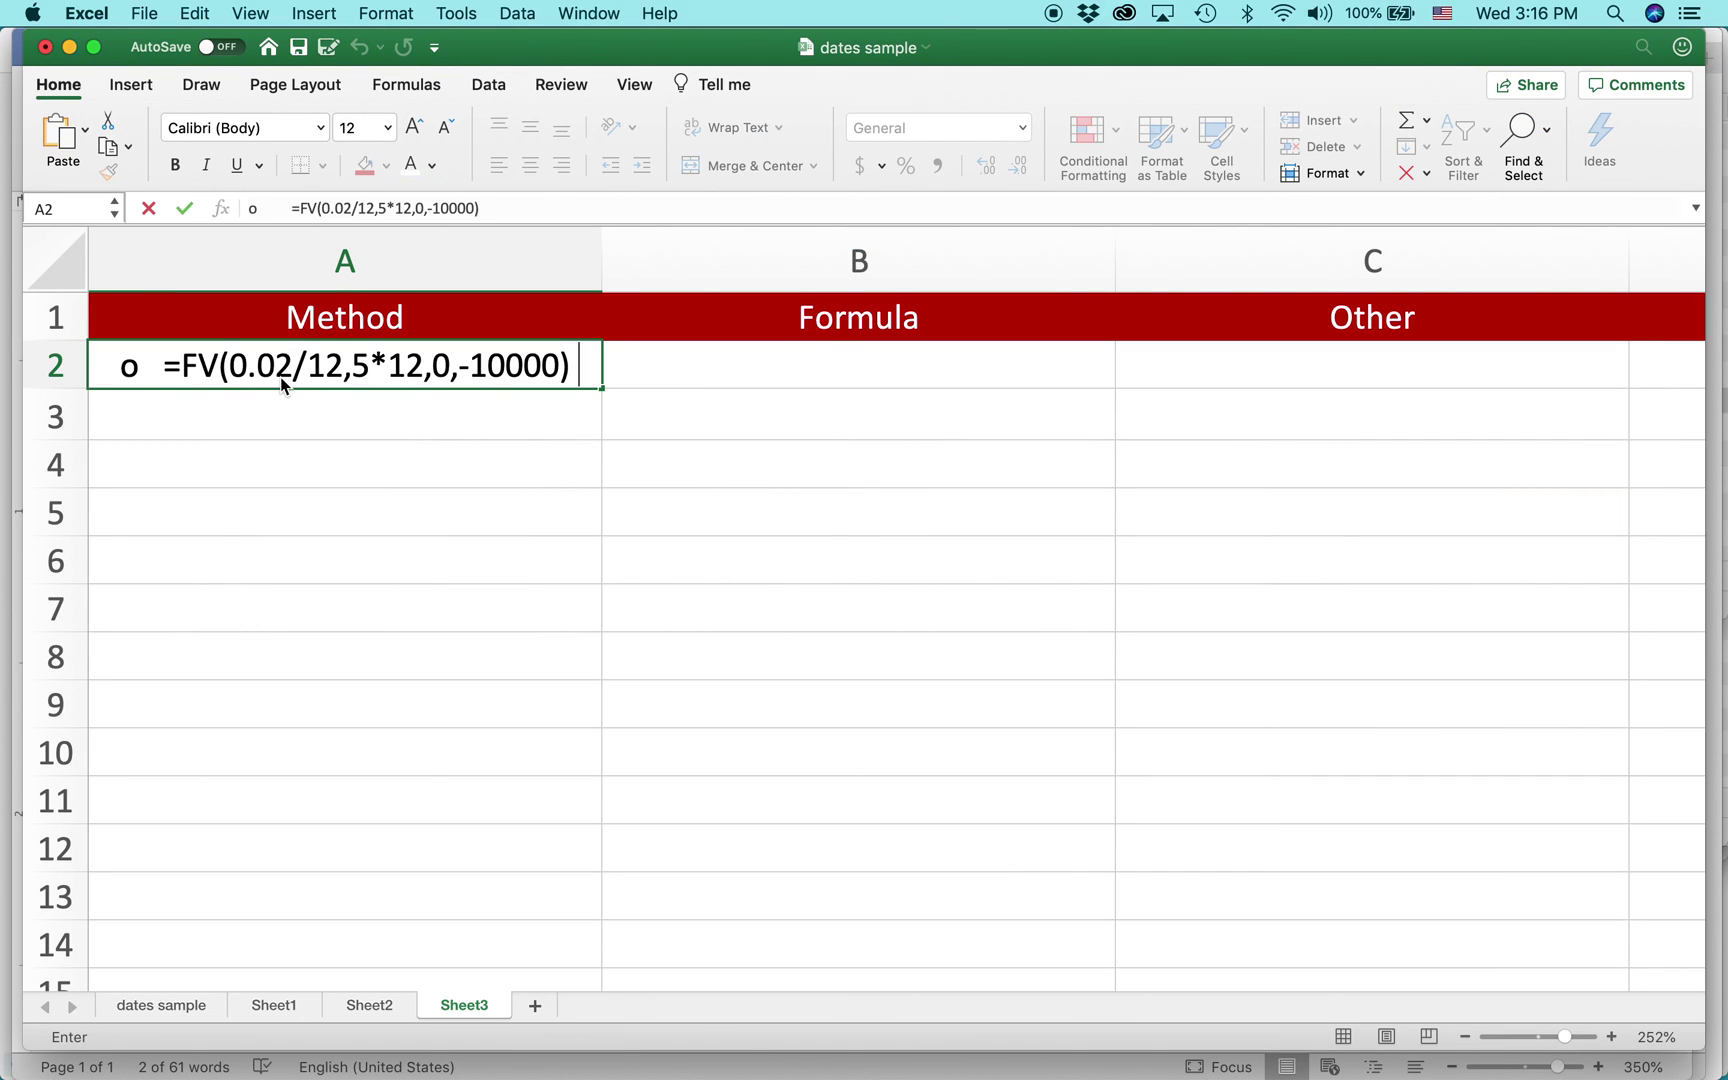
left_click(181, 365)
left_click_drag(181, 365, 83, 348)
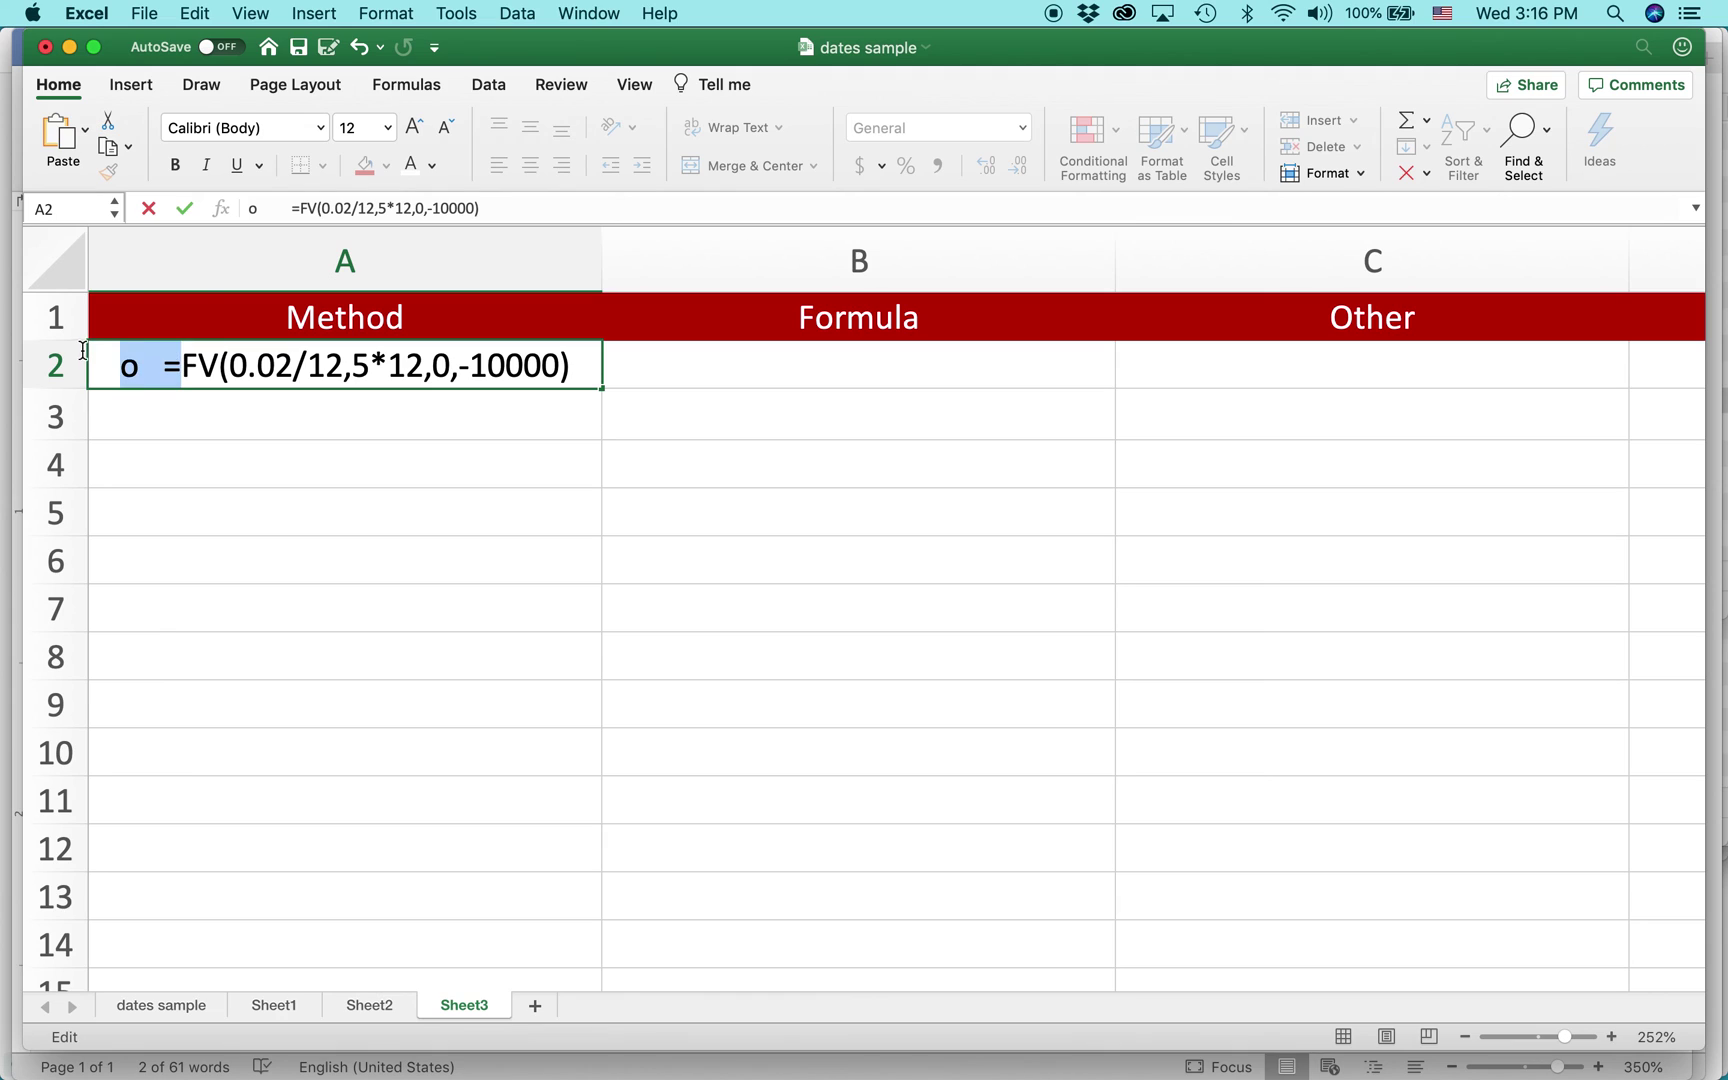
key("BackSpace")
key("Return")
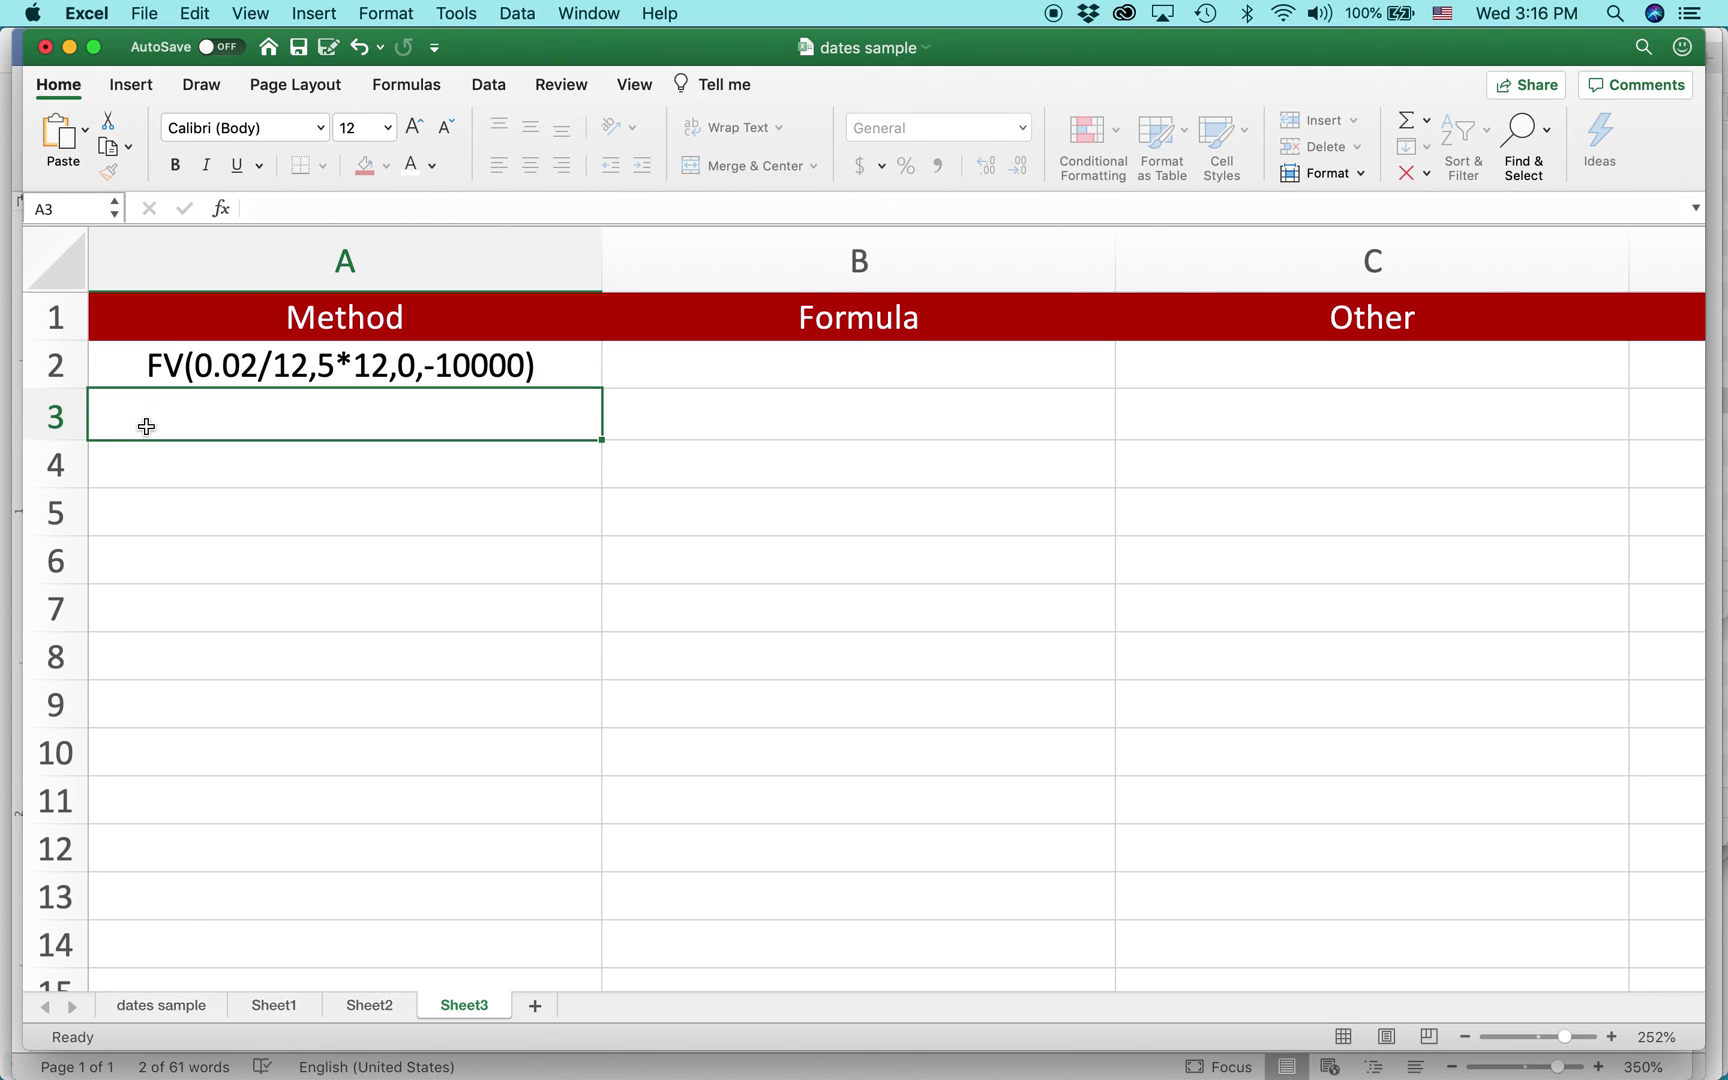
key("Up")
key("Right")
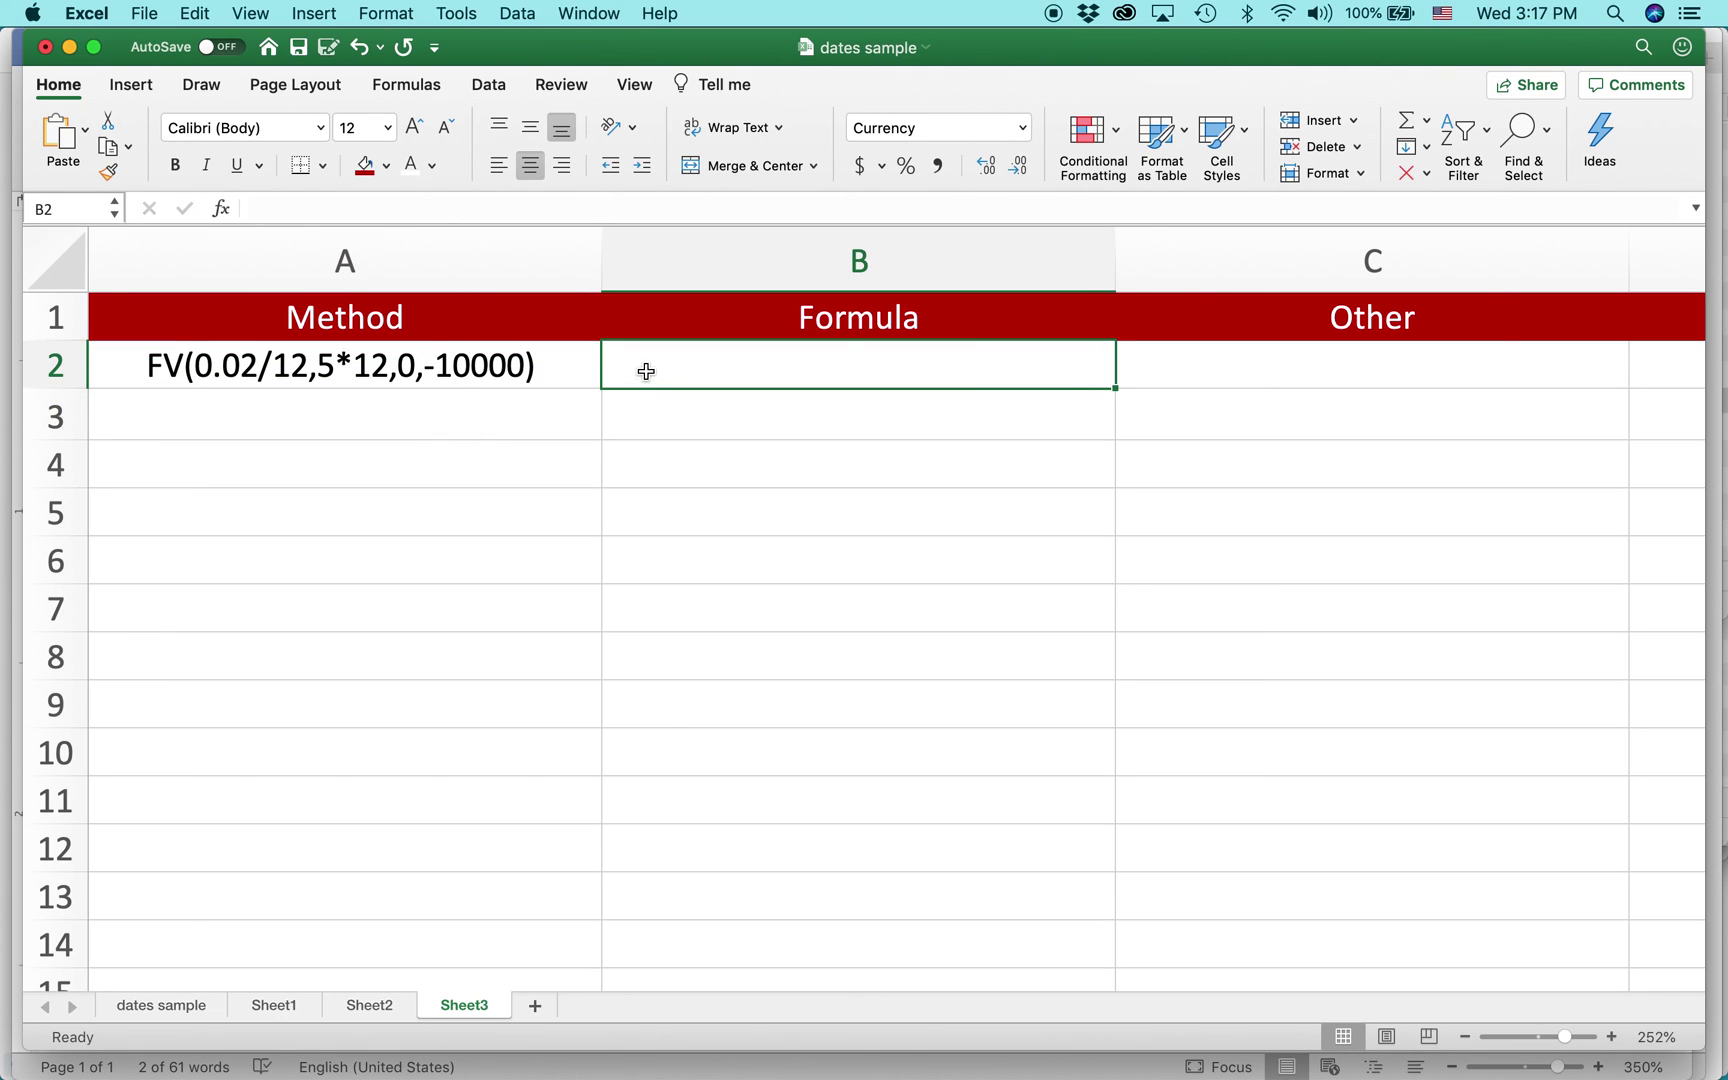
- Enter =FV(0.02/12,5*12,0,-10000) in B2 so it returns $11,050.79
double_click(648, 365)
type("o   =FV(0.02/12,5*12,0,-10000)")
left_click(676, 368)
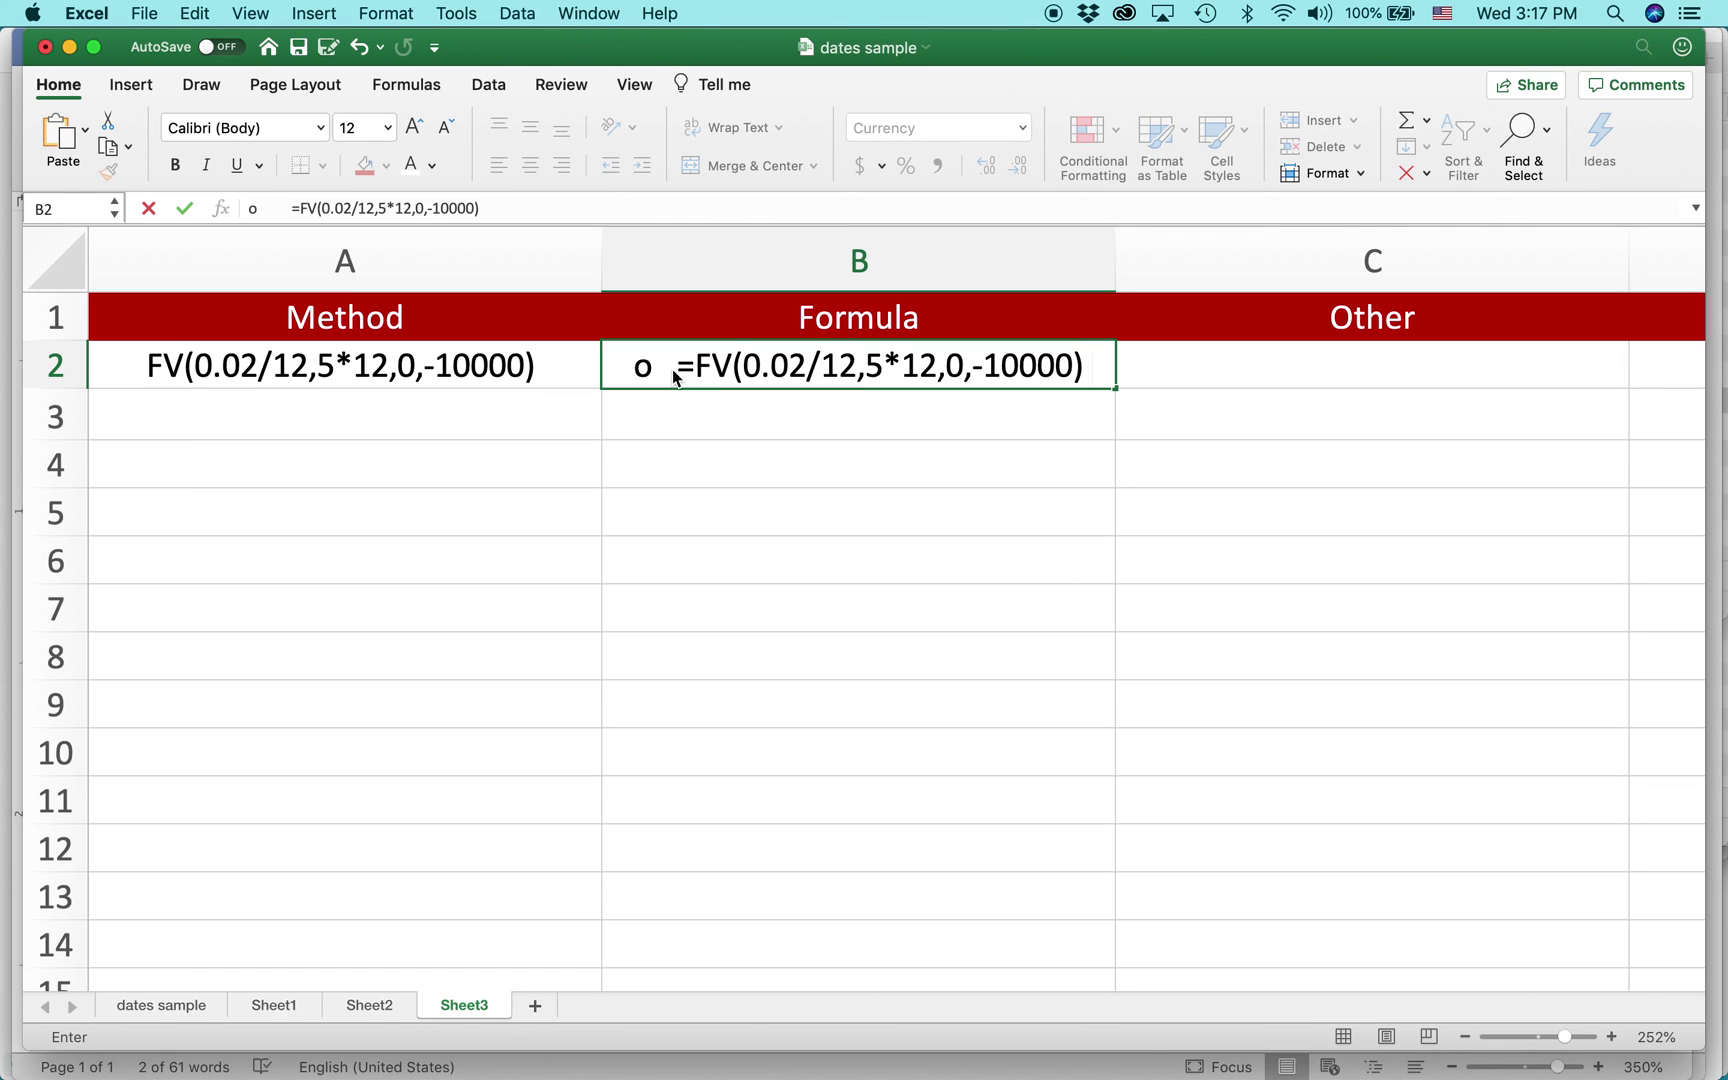
key("BackSpace")
key("BackSpace")
key("BackSpace")
key("BackSpace")
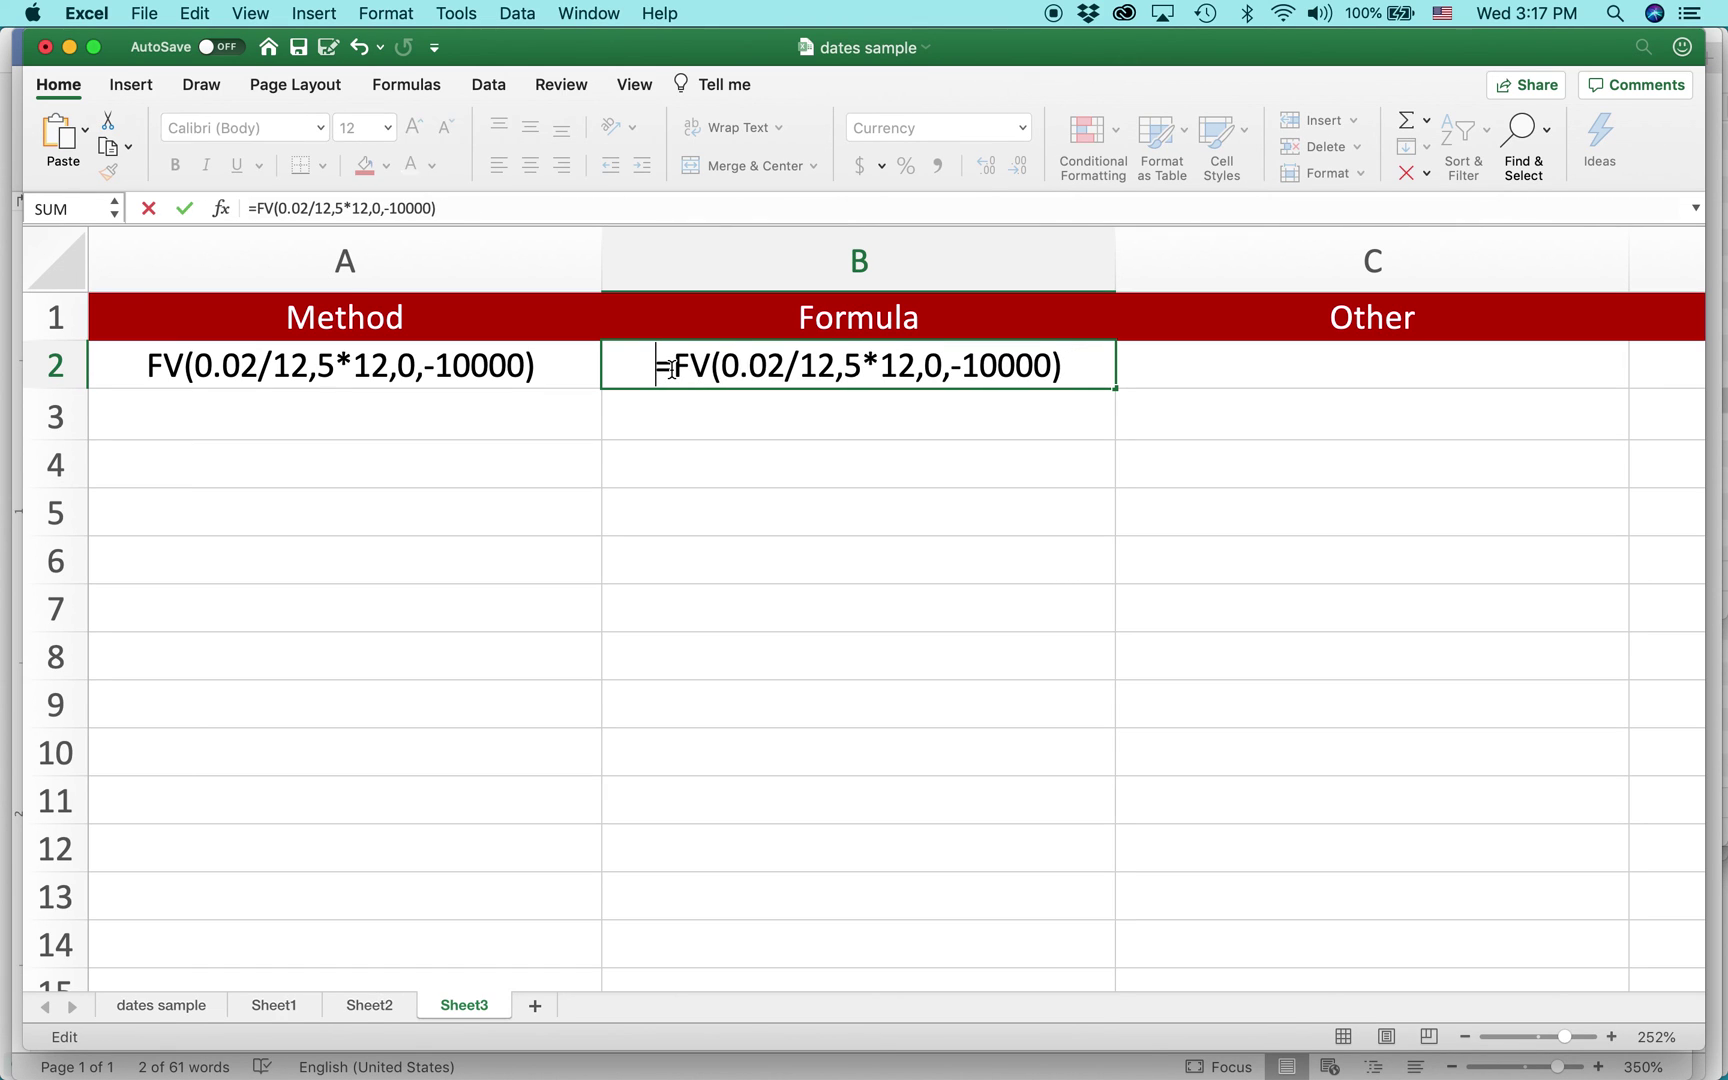
key("Return")
left_click(673, 375)
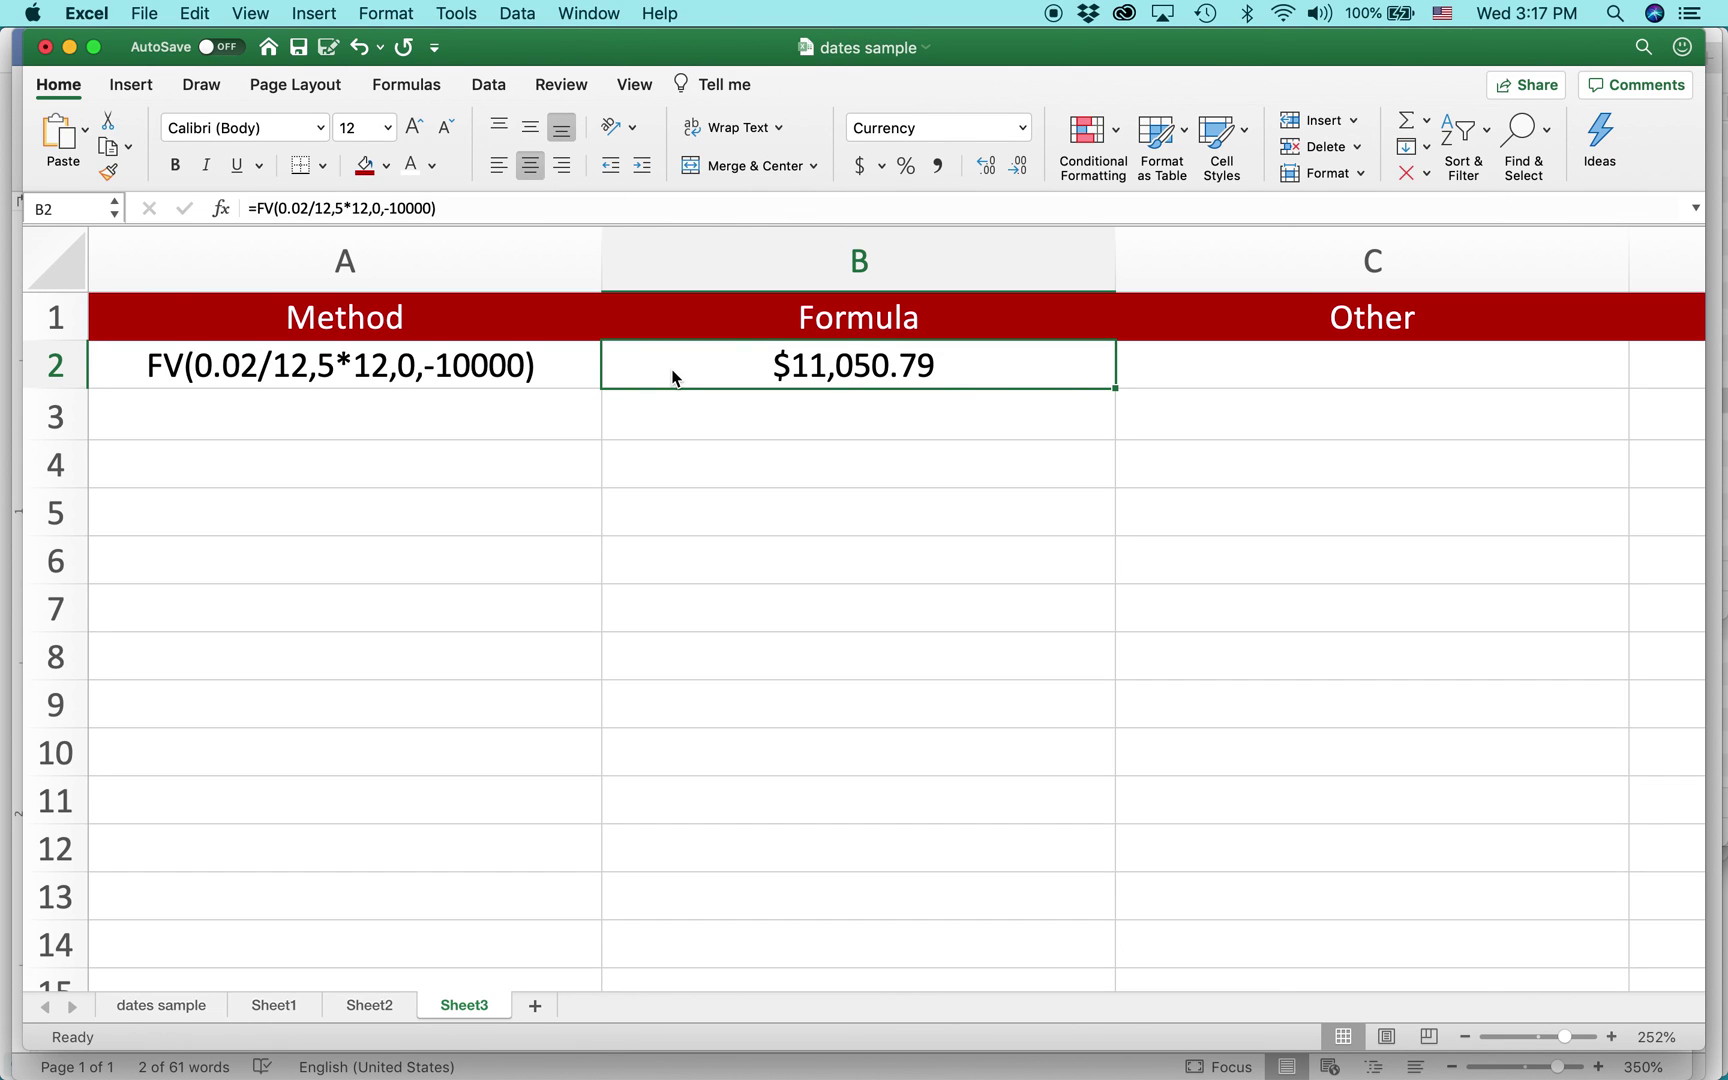
- Enter 20000 as the deposit in C3
key("Return")
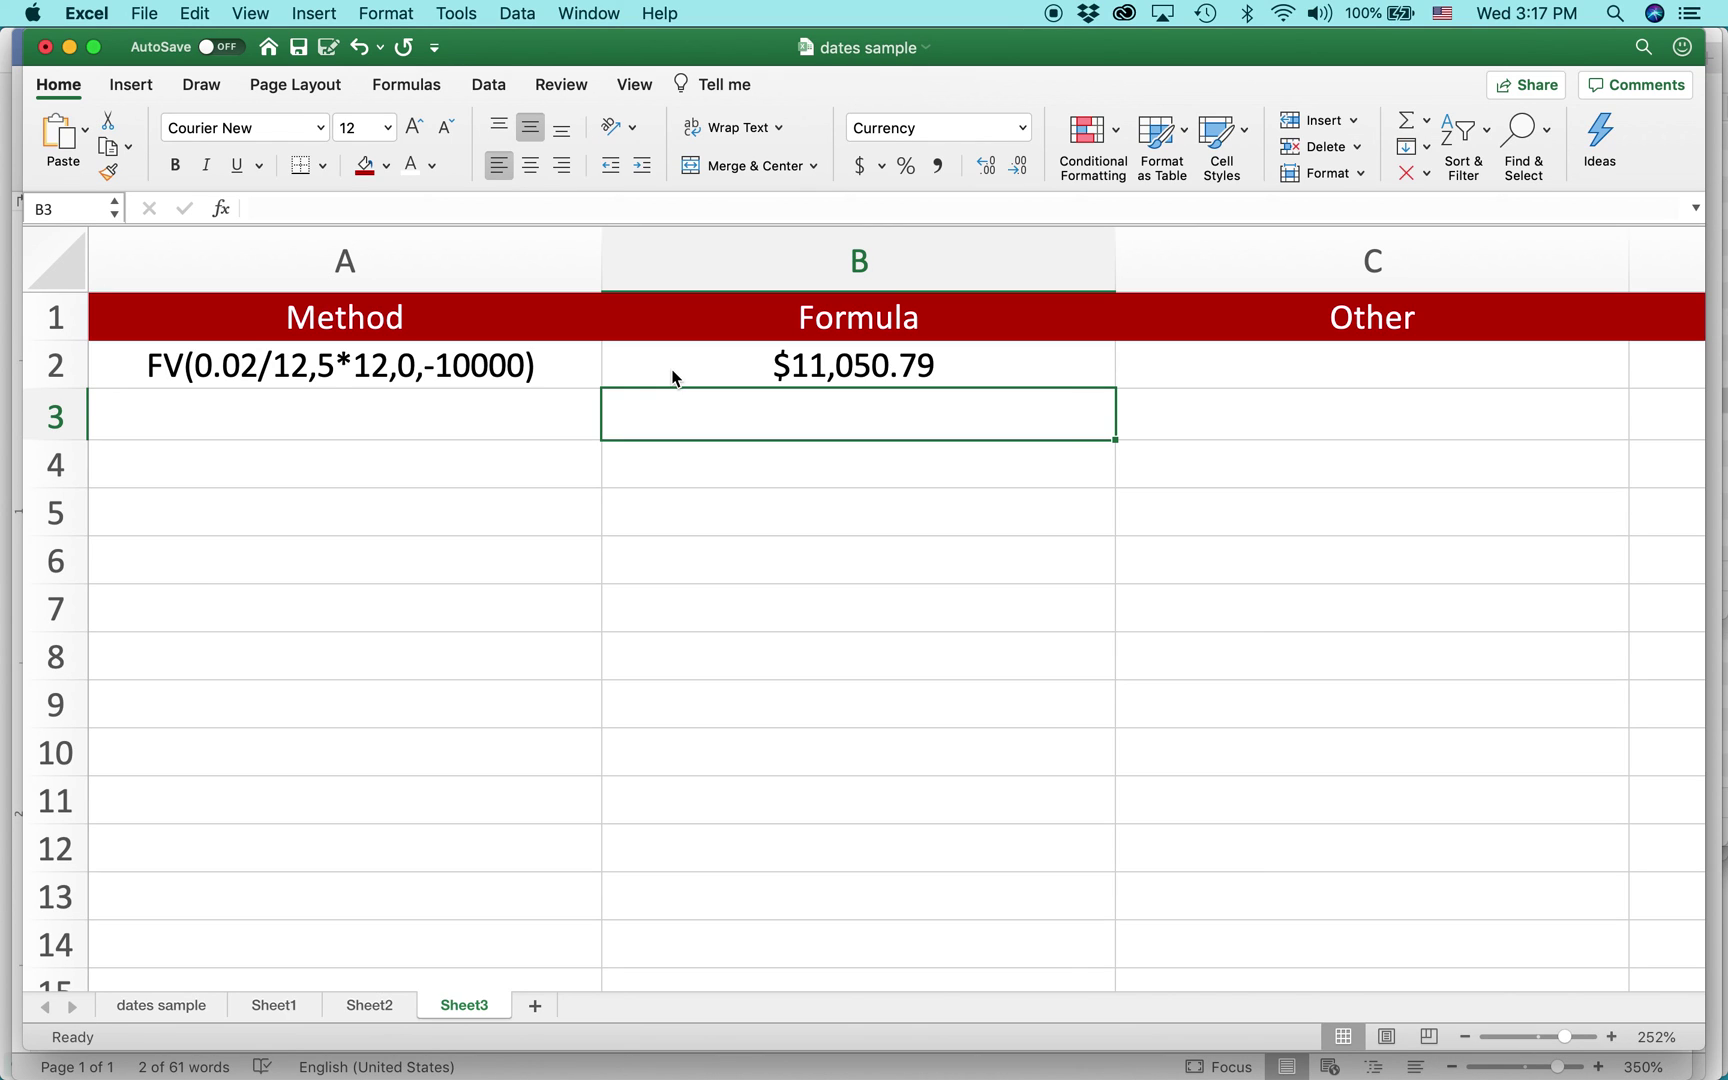
key("Right")
type("2")
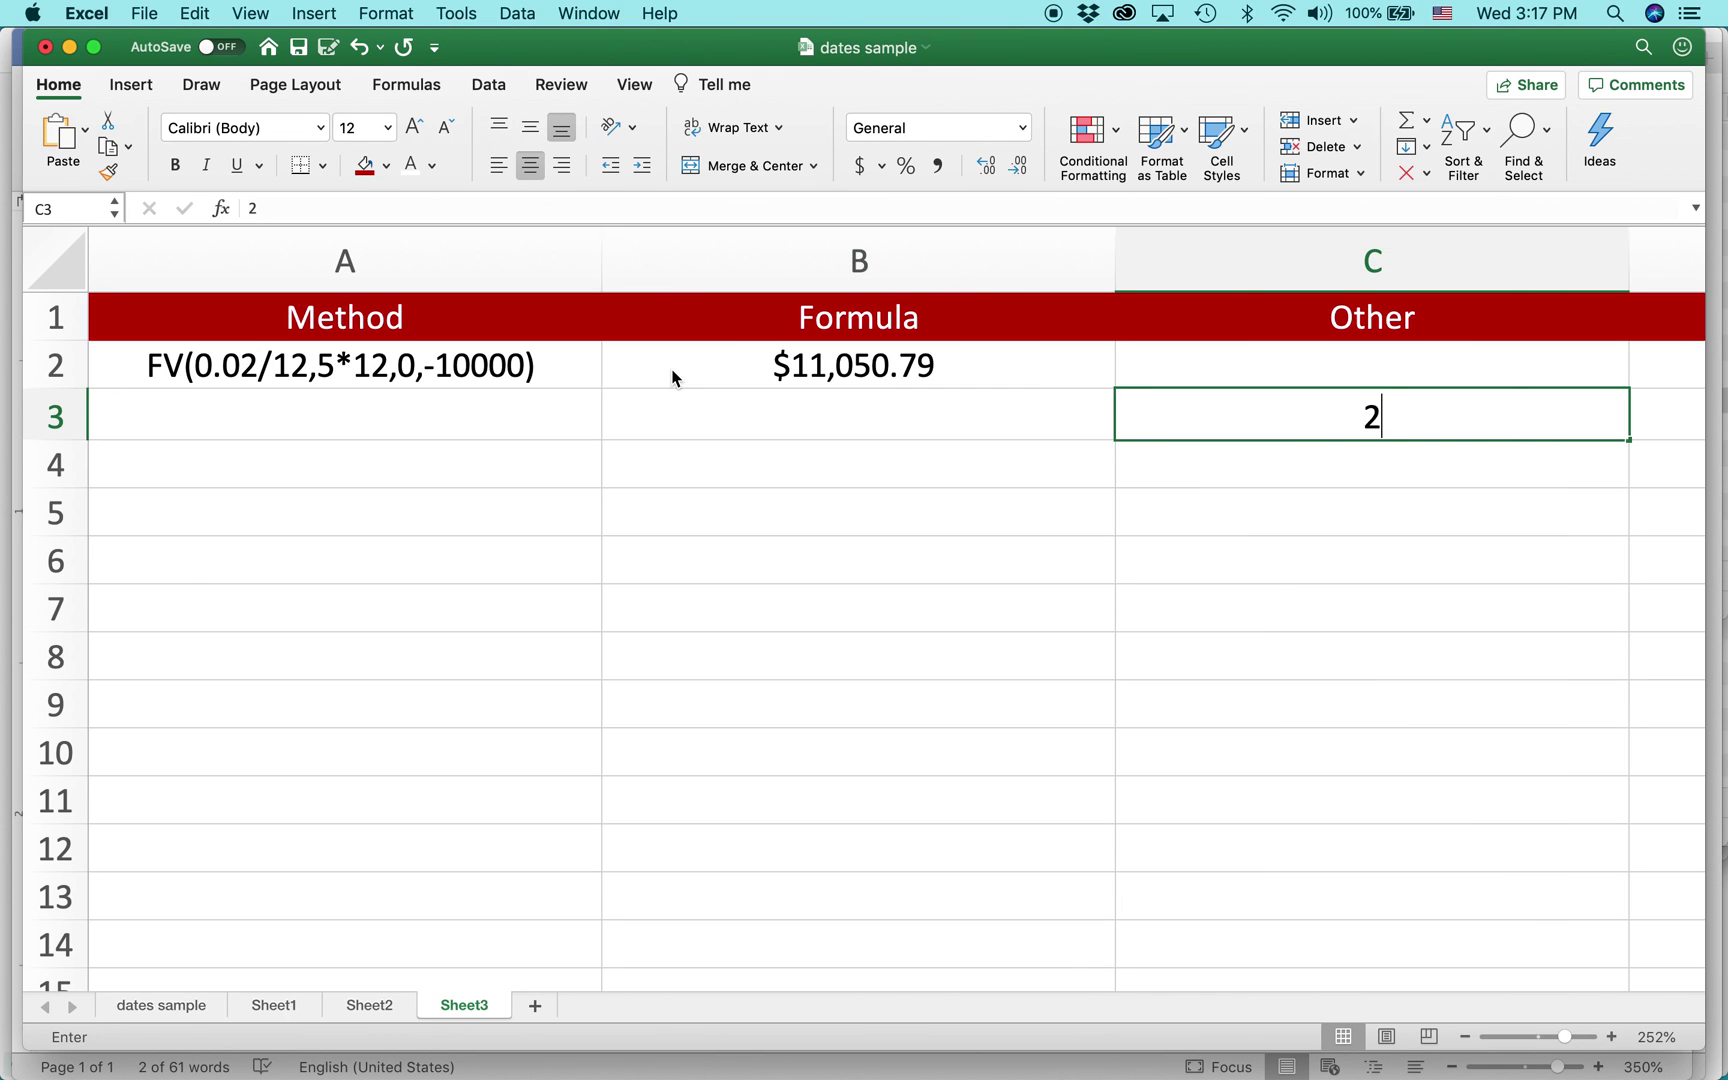
type("0000")
key("Return")
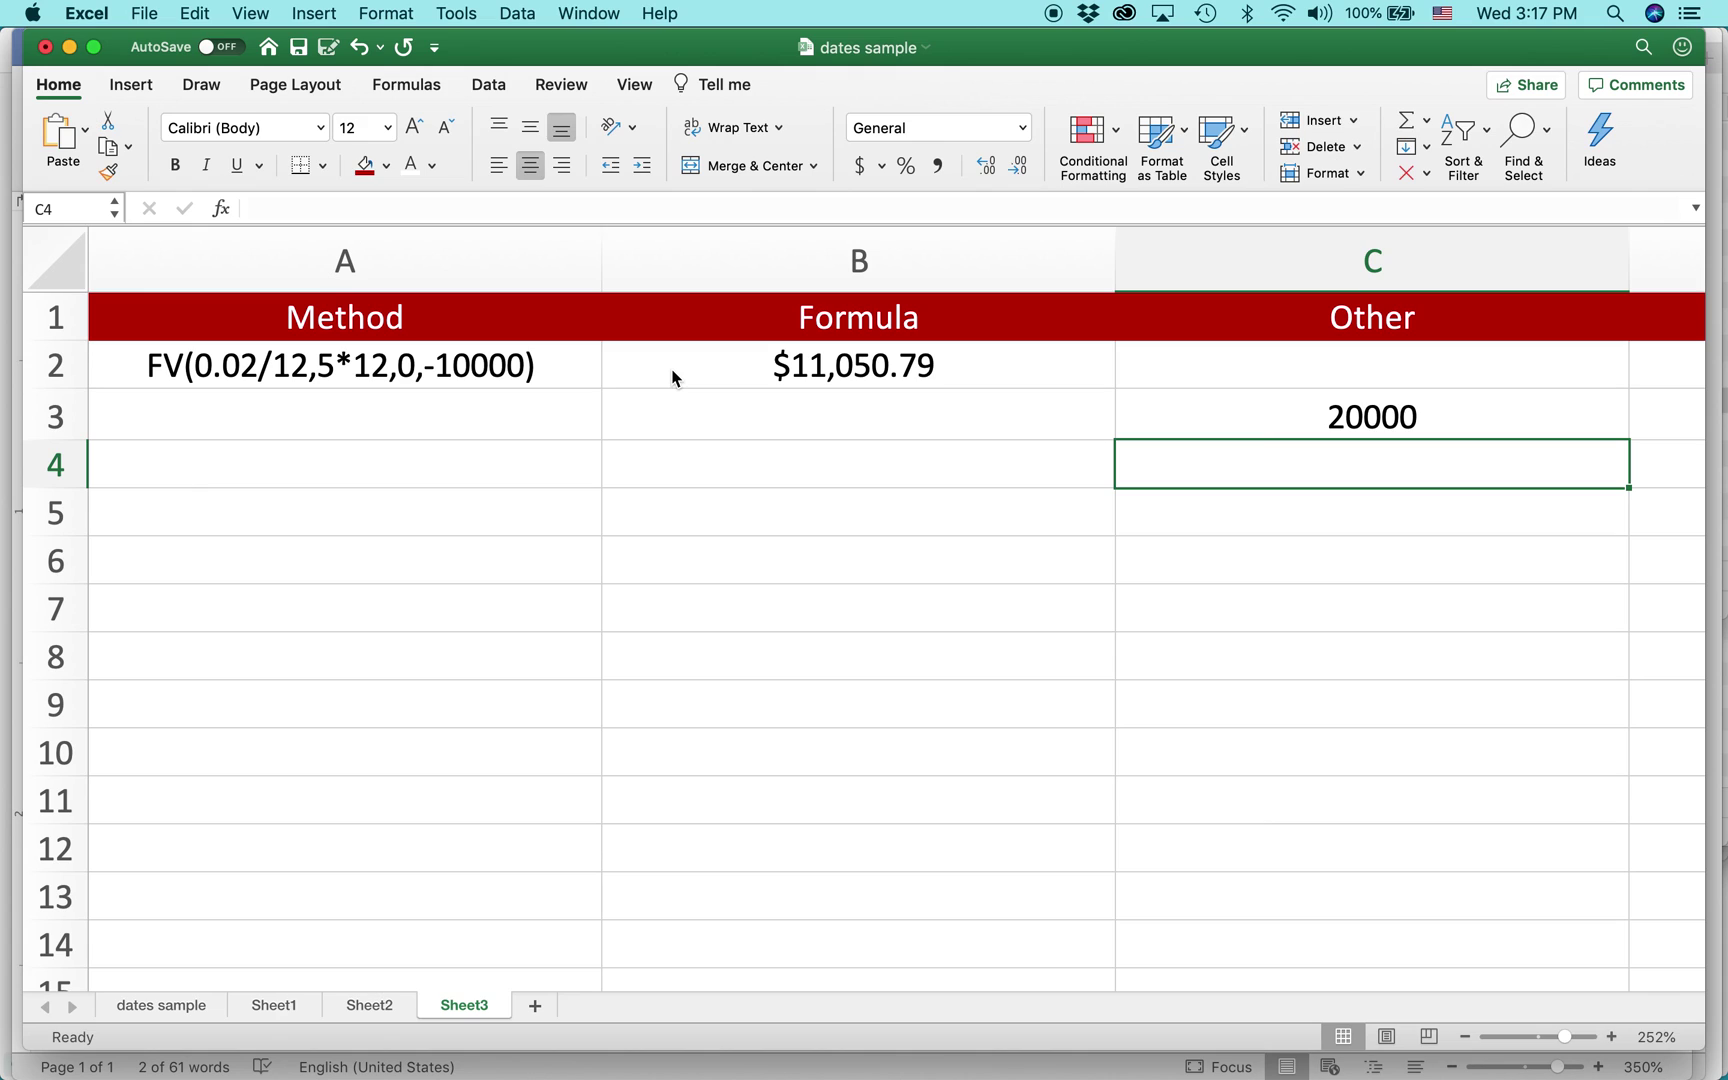
- Enter deposits 30000 in C4 and 100000 in C5, then go to A3
type("30000")
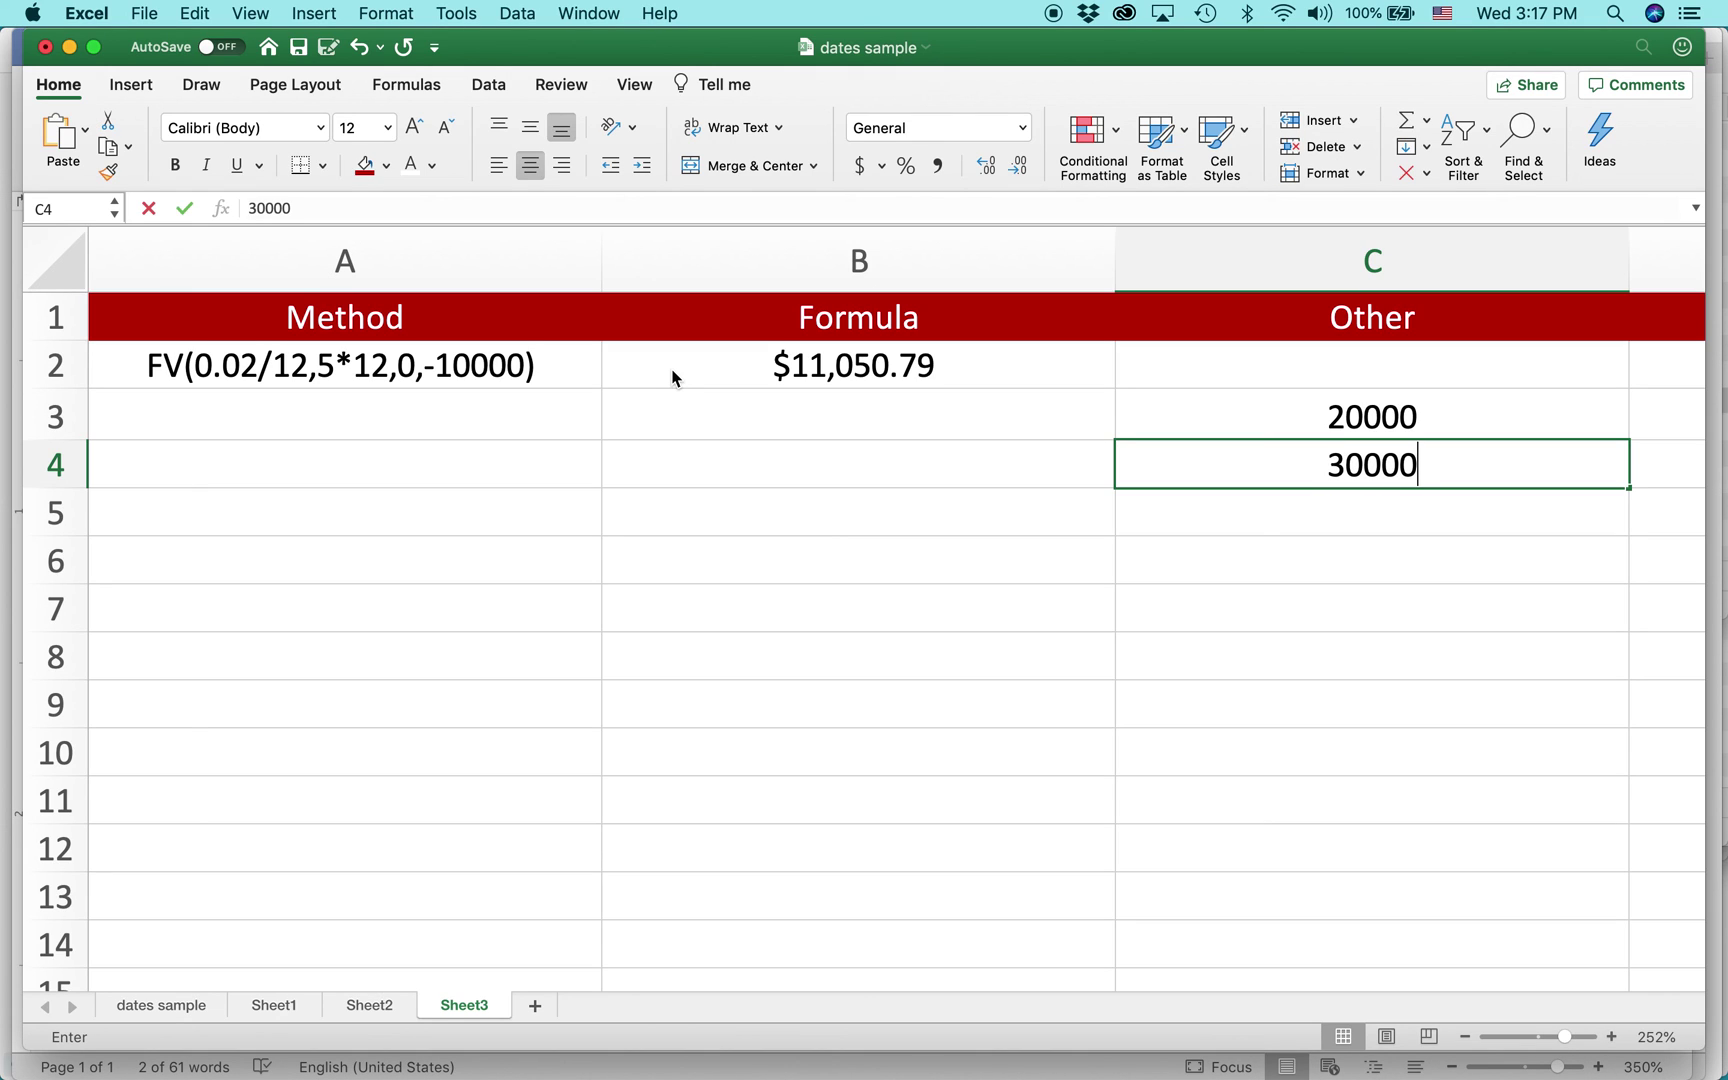
key("Return")
type("100000")
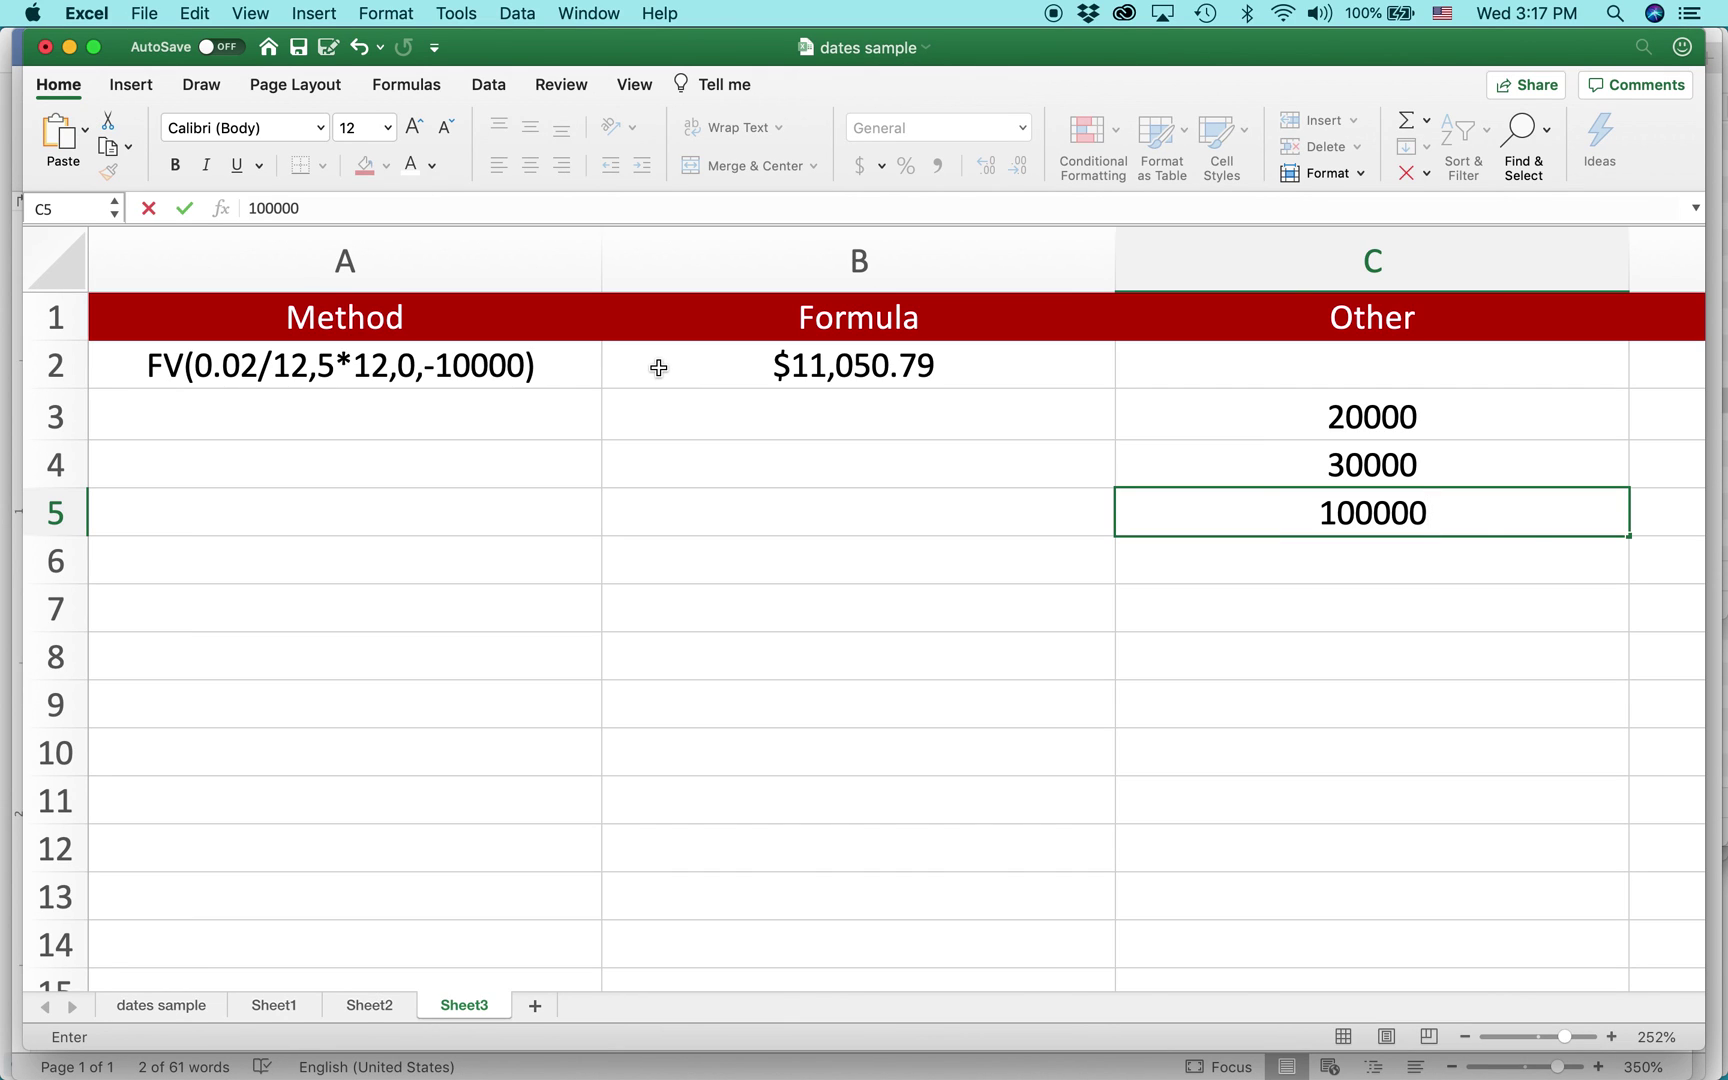
left_click(352, 403)
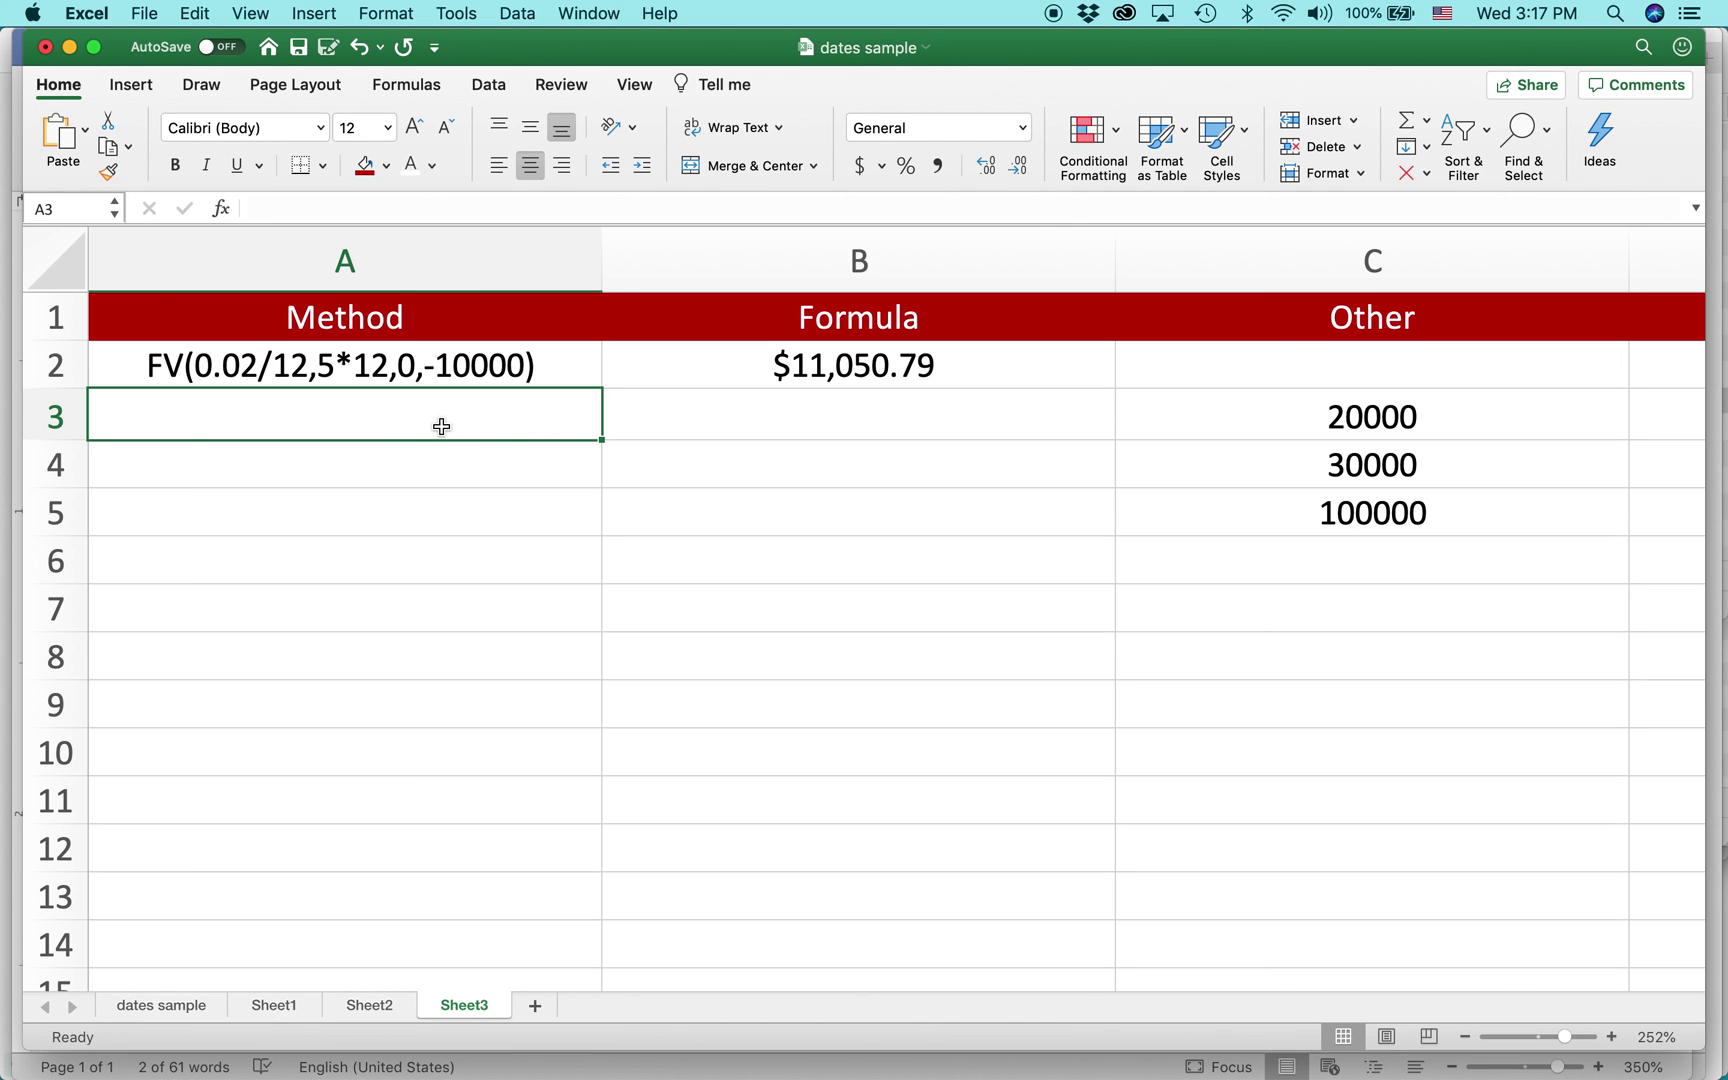
- Paste the FV formula into A3, strip the stray 'o', and replace -10000 with c3
double_click(441, 426)
type("o\t=FV(0.02/12,5*12,0,-10000)")
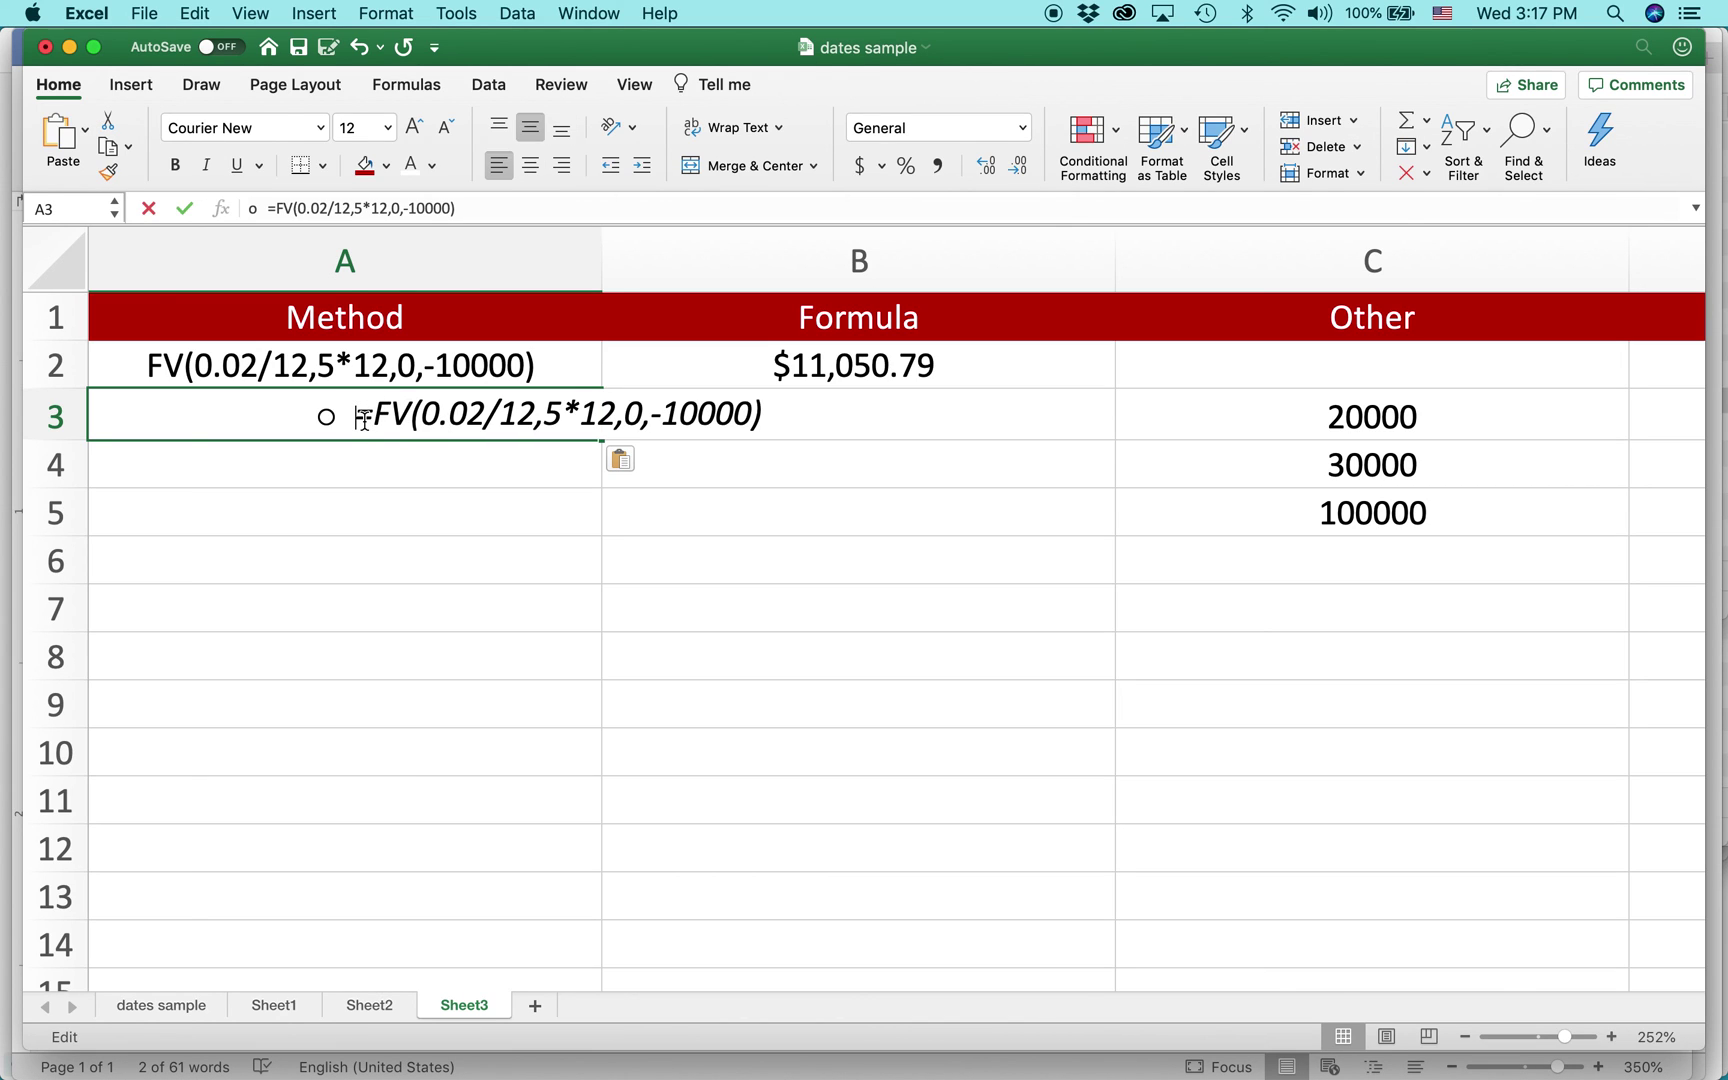
left_click_drag(363, 418, 266, 405)
key("BackSpace")
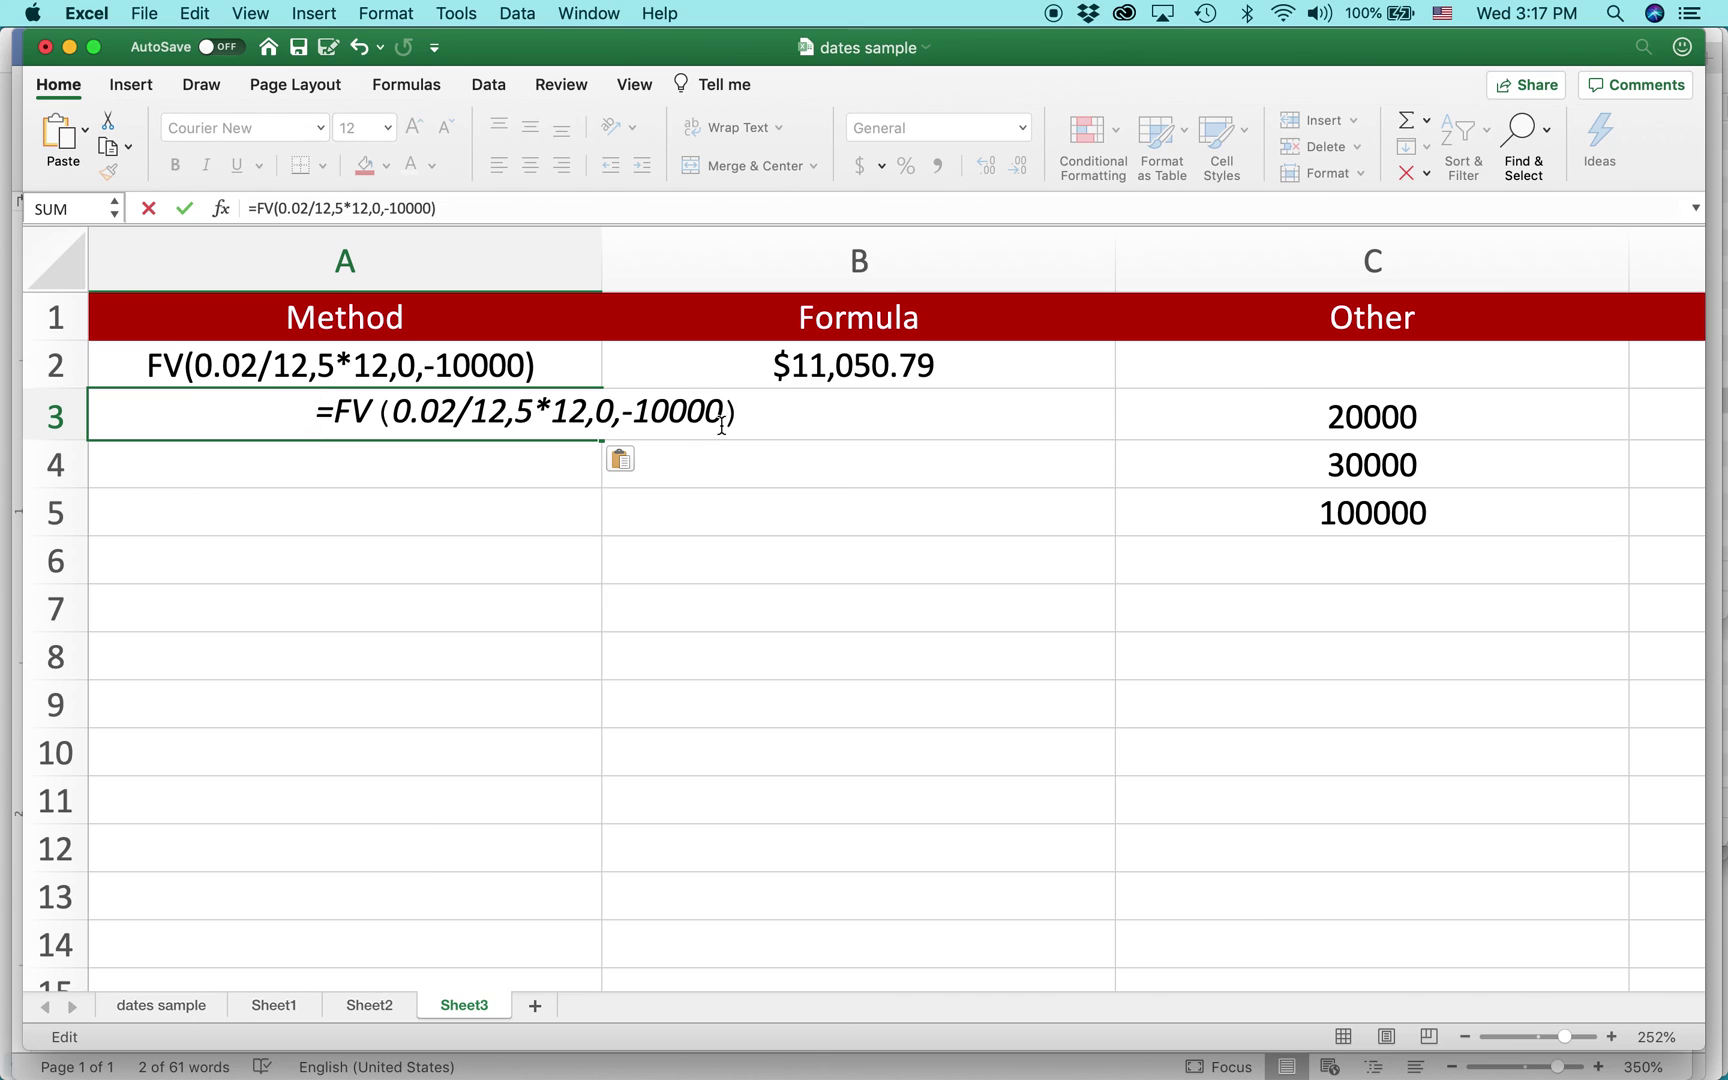
left_click(625, 415)
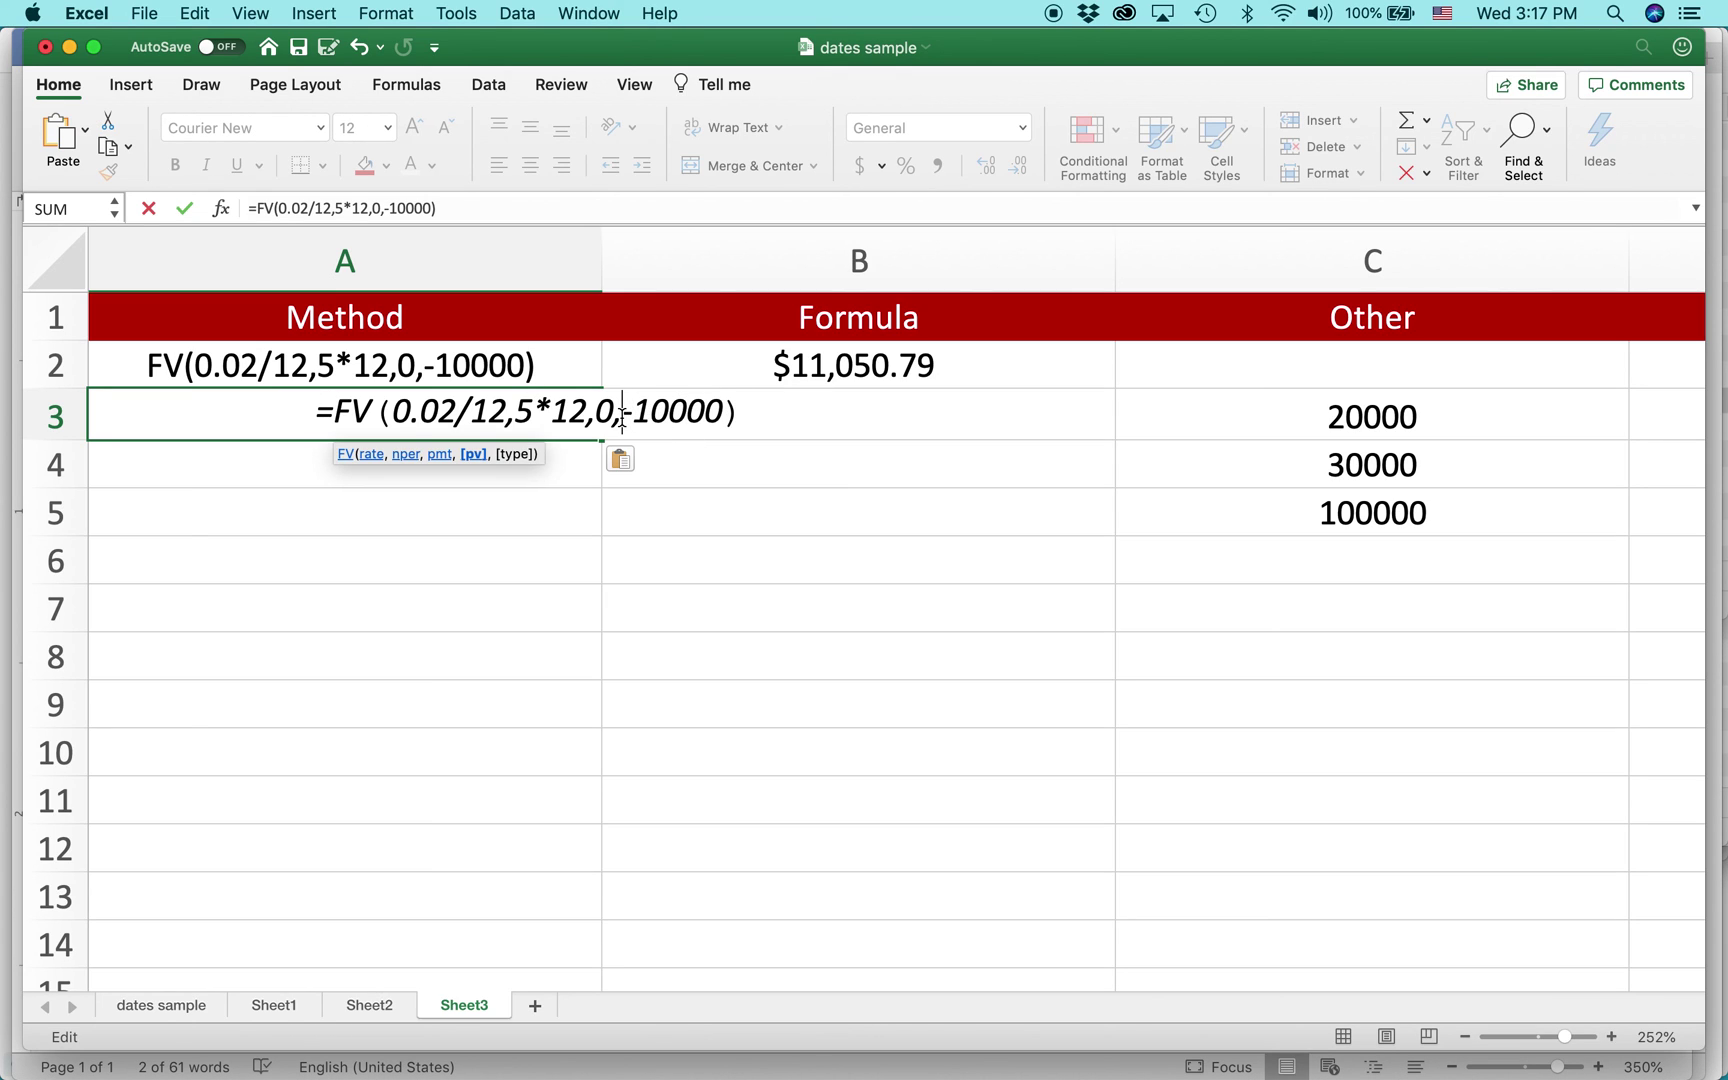
key("shift+Right")
key("shift+Right")
key("shift+Right")
key("shift+Right")
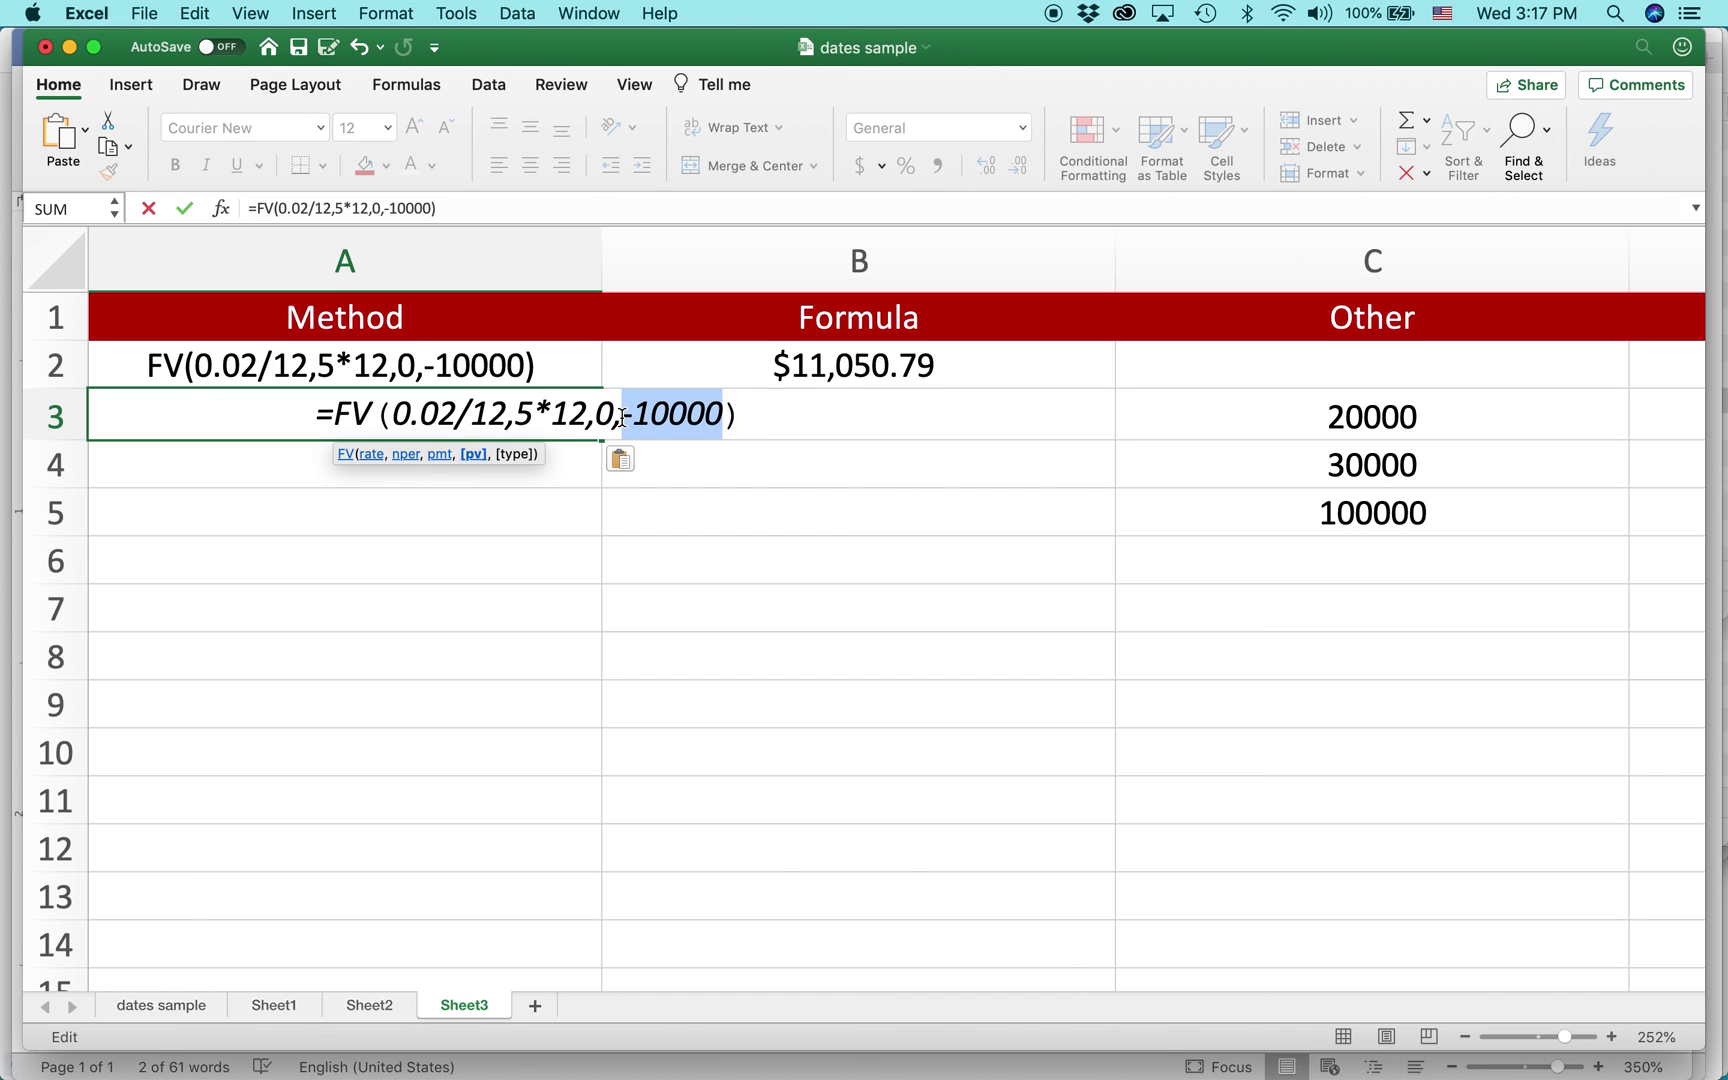
type("c3")
- Remove the leading equals sign so A3 stores FV(0.02/12,5*12,0,c3) as text
key("Left")
key("Left")
key("Left")
key("Left")
key("Left")
key("Left")
key("Left")
key("Left")
key("Left")
key("Left")
key("Left")
key("Left")
key("Left")
key("Left")
key("Left")
key("Left")
key("Left")
key("Left")
key("Left")
key("Left")
key("Left")
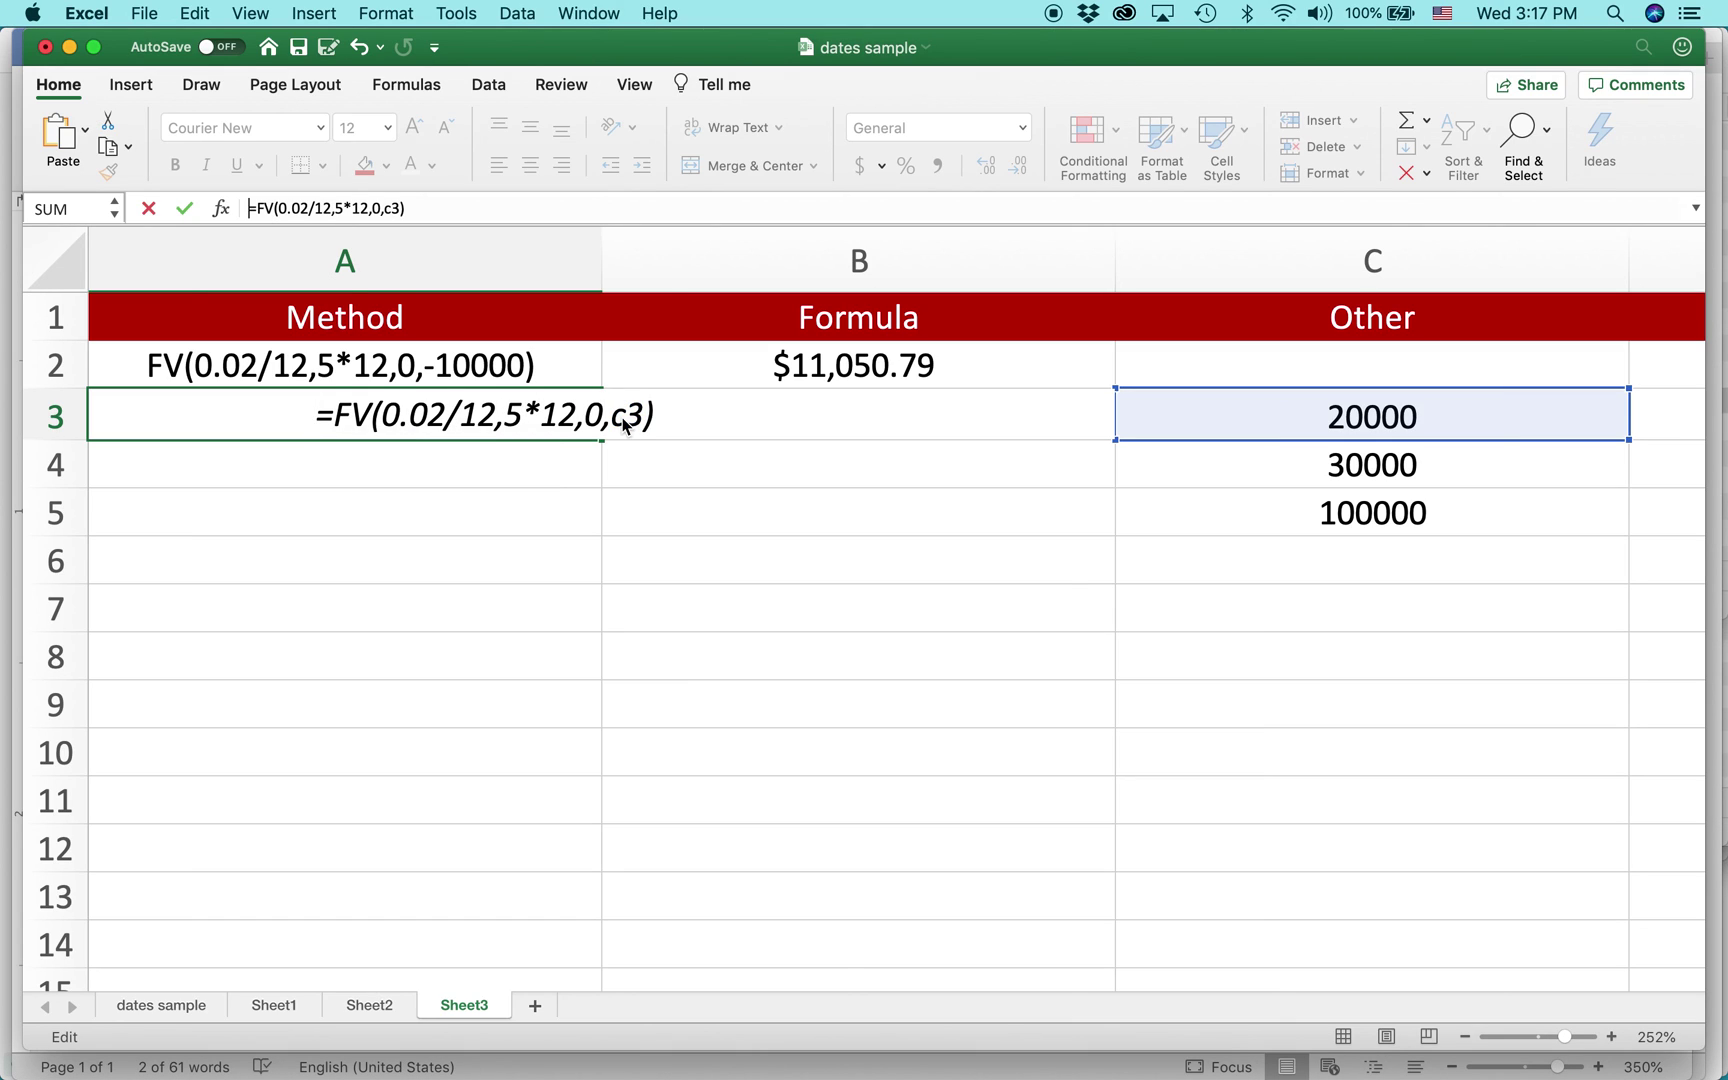
key("shift+Right")
key("shift+Right")
key("shift+Right")
key("shift+Right")
key("shift+Right")
key("shift+Right")
key("shift+Right")
key("shift+Right")
key("shift+Right")
key("shift+Right")
key("shift+Right")
key("shift+Right")
key("shift+Right")
key("shift+Right")
key("shift+Right")
key("shift+Right")
key("shift+Right")
key("shift+Right")
key("shift+Right")
key("shift+Right")
key("shift+Right")
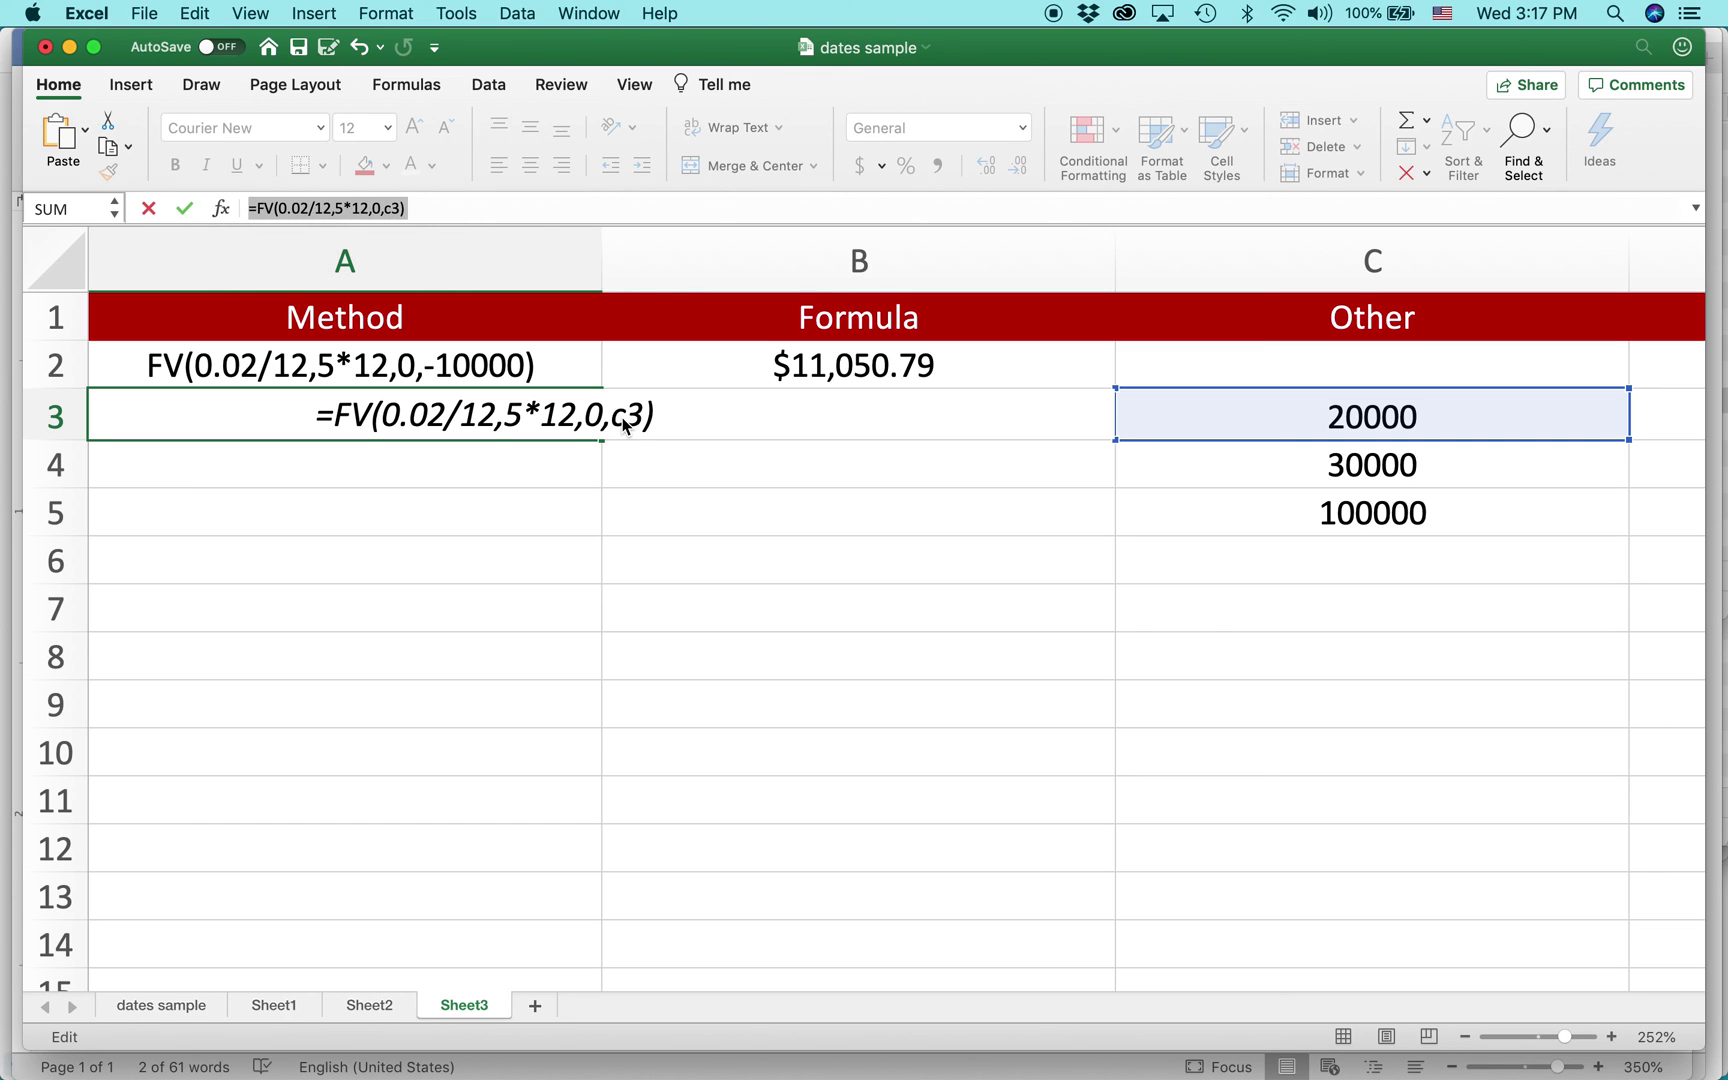
left_click_drag(340, 420, 286, 412)
key("BackSpace")
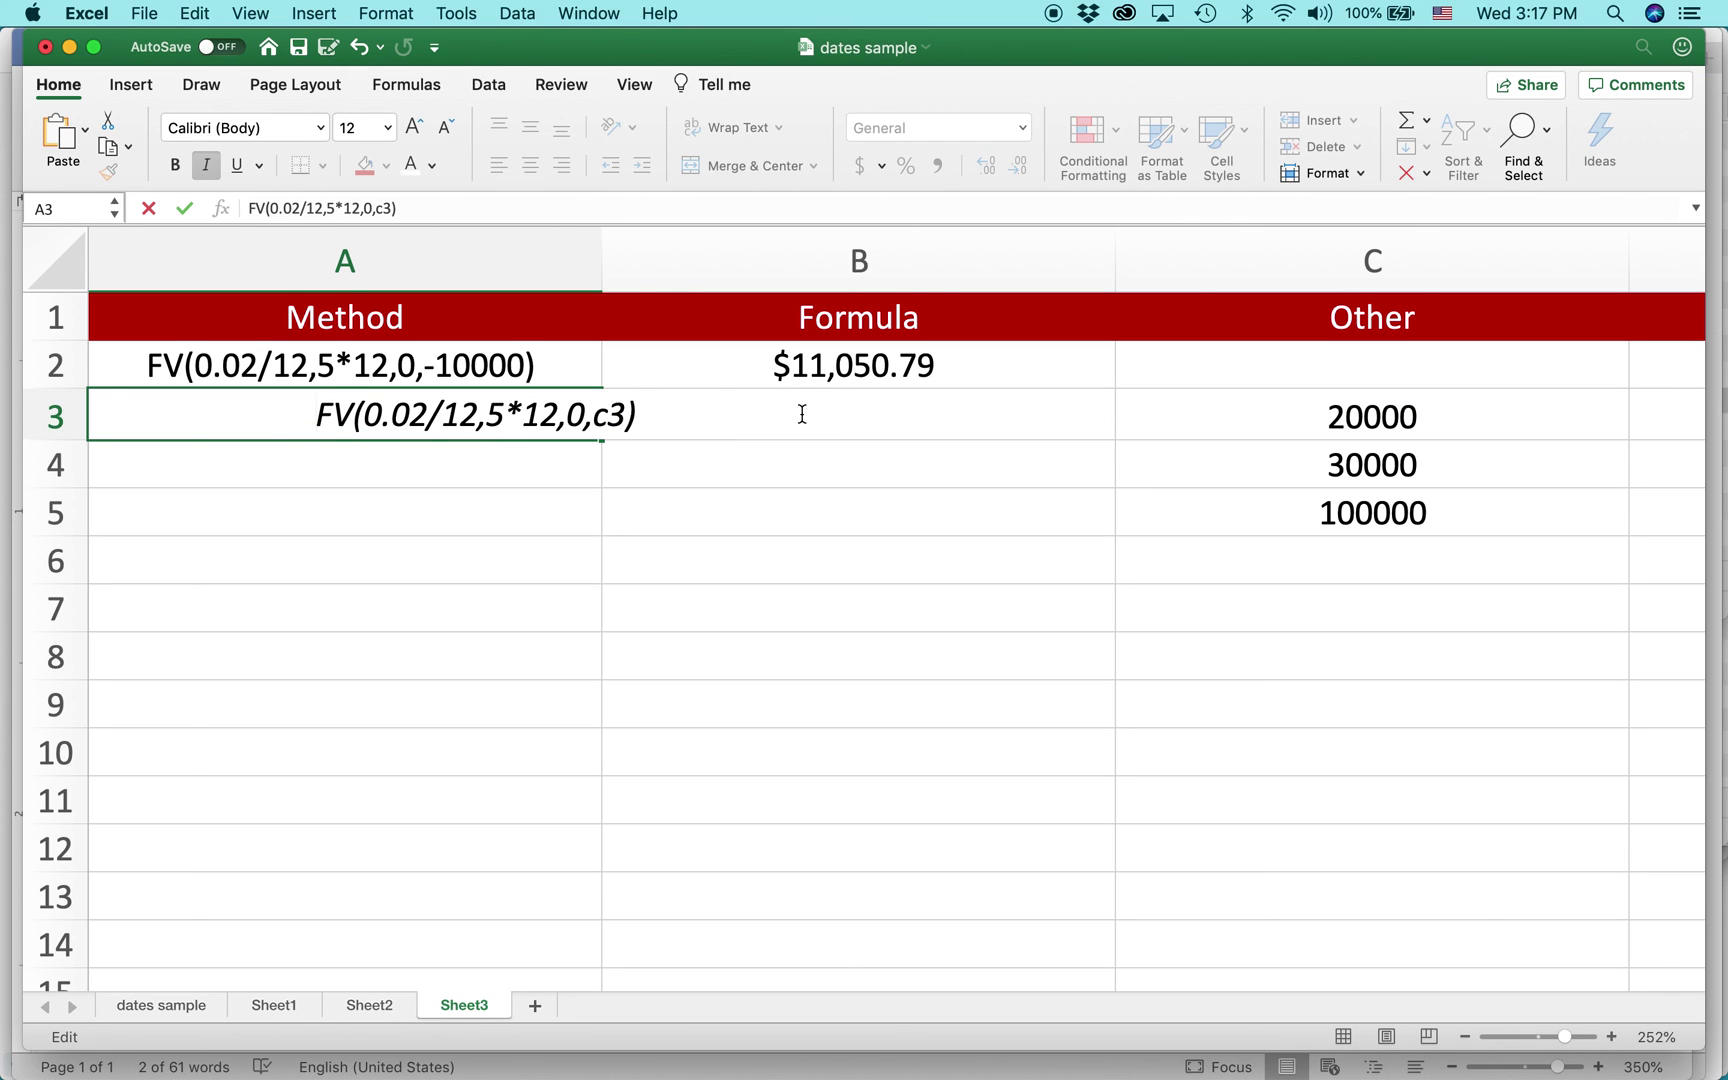
key("Return")
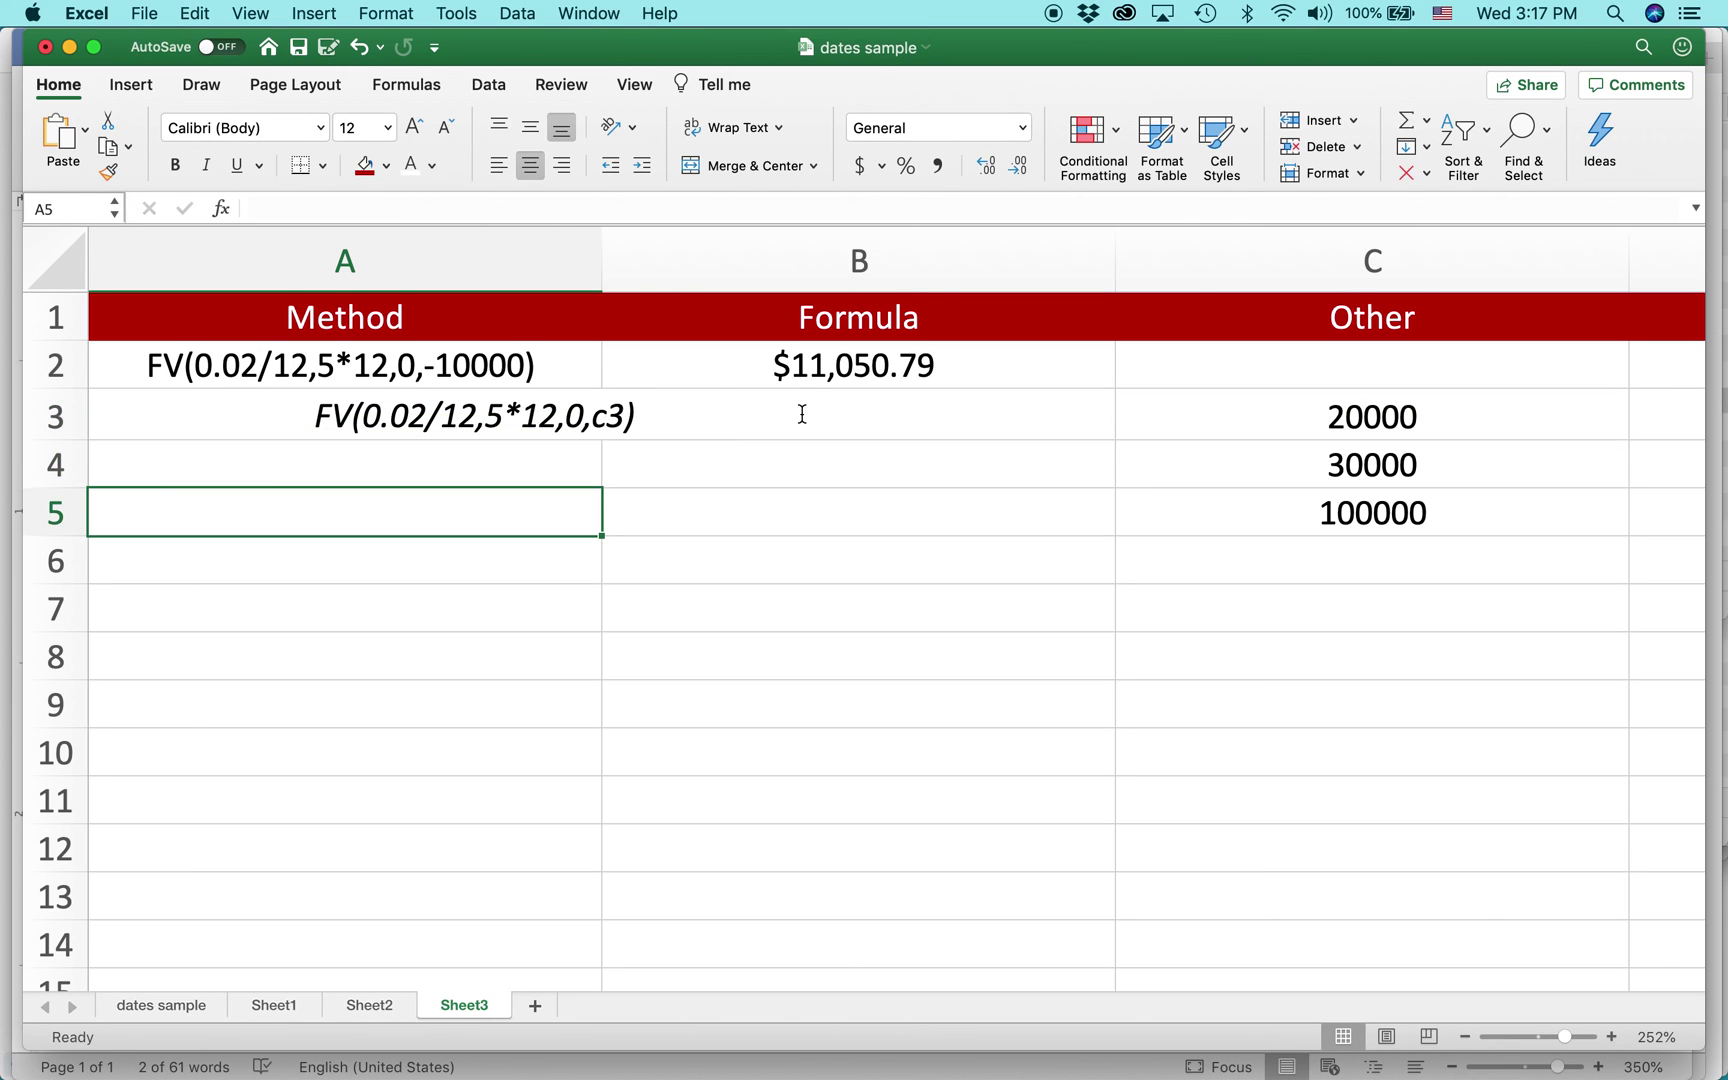
key("Up")
key("Up")
- Left-align the FV description text in A3
left_click(802, 414)
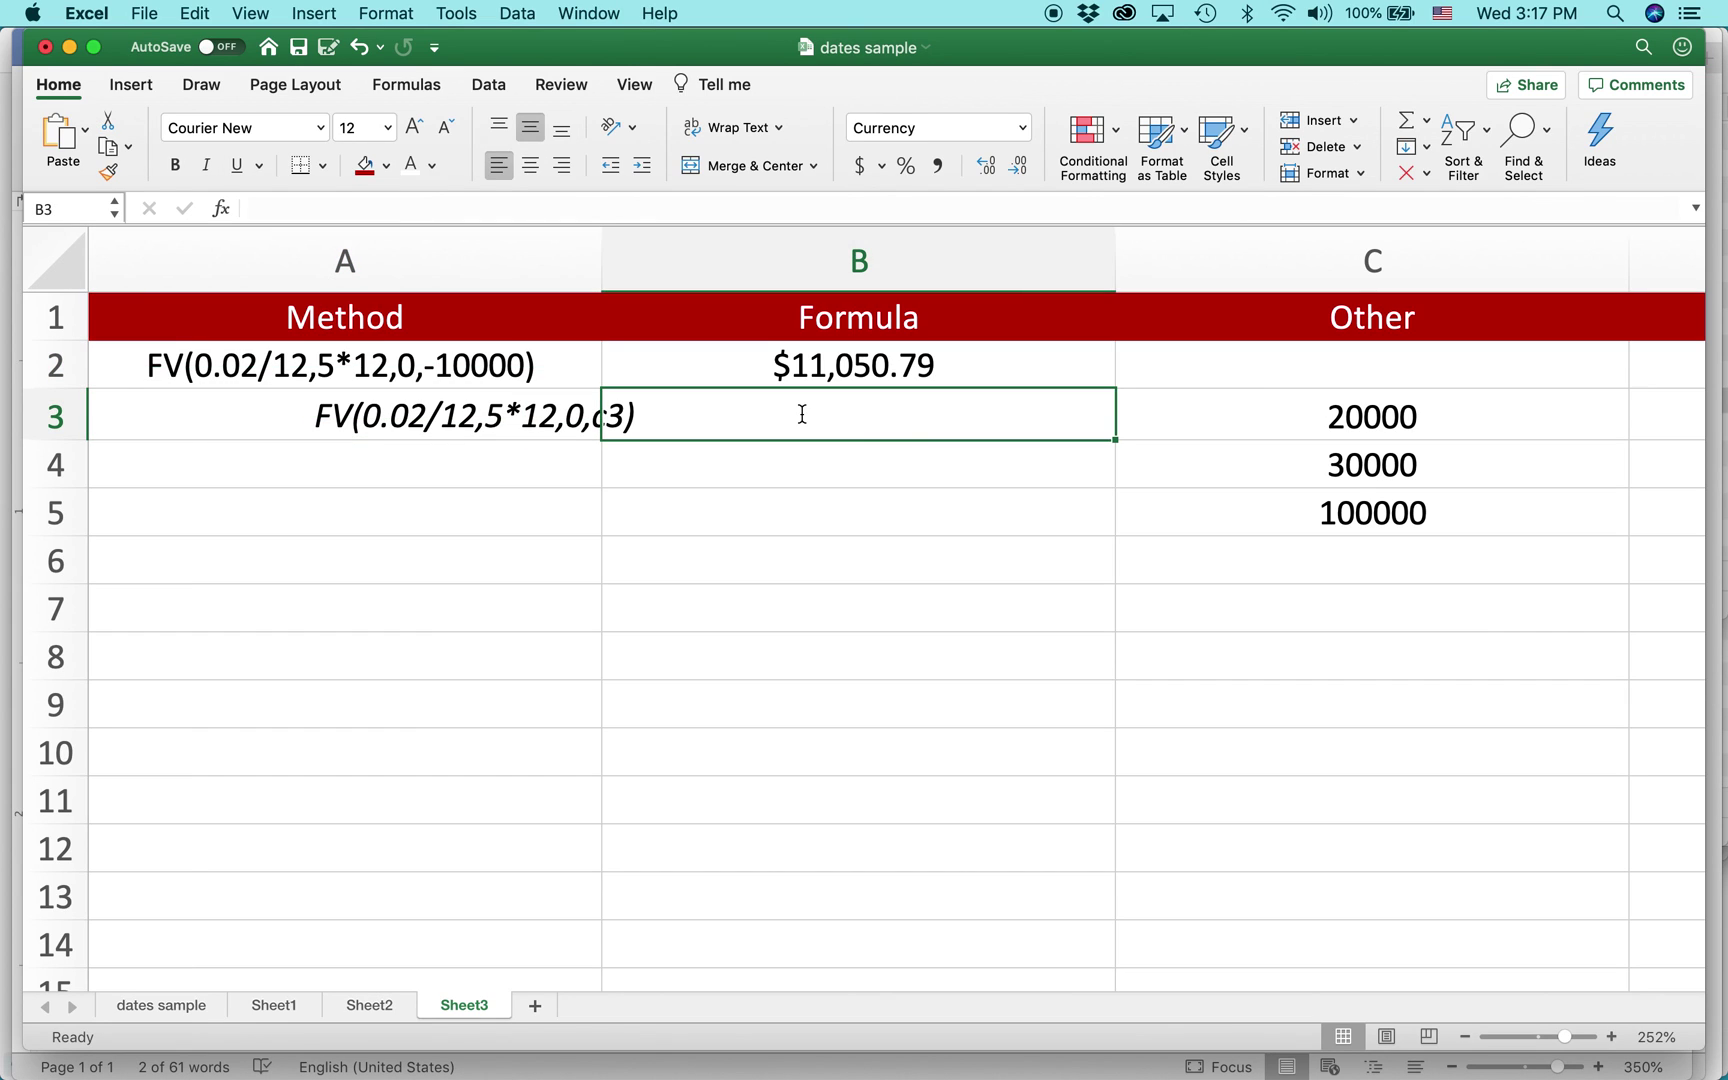
key("Left")
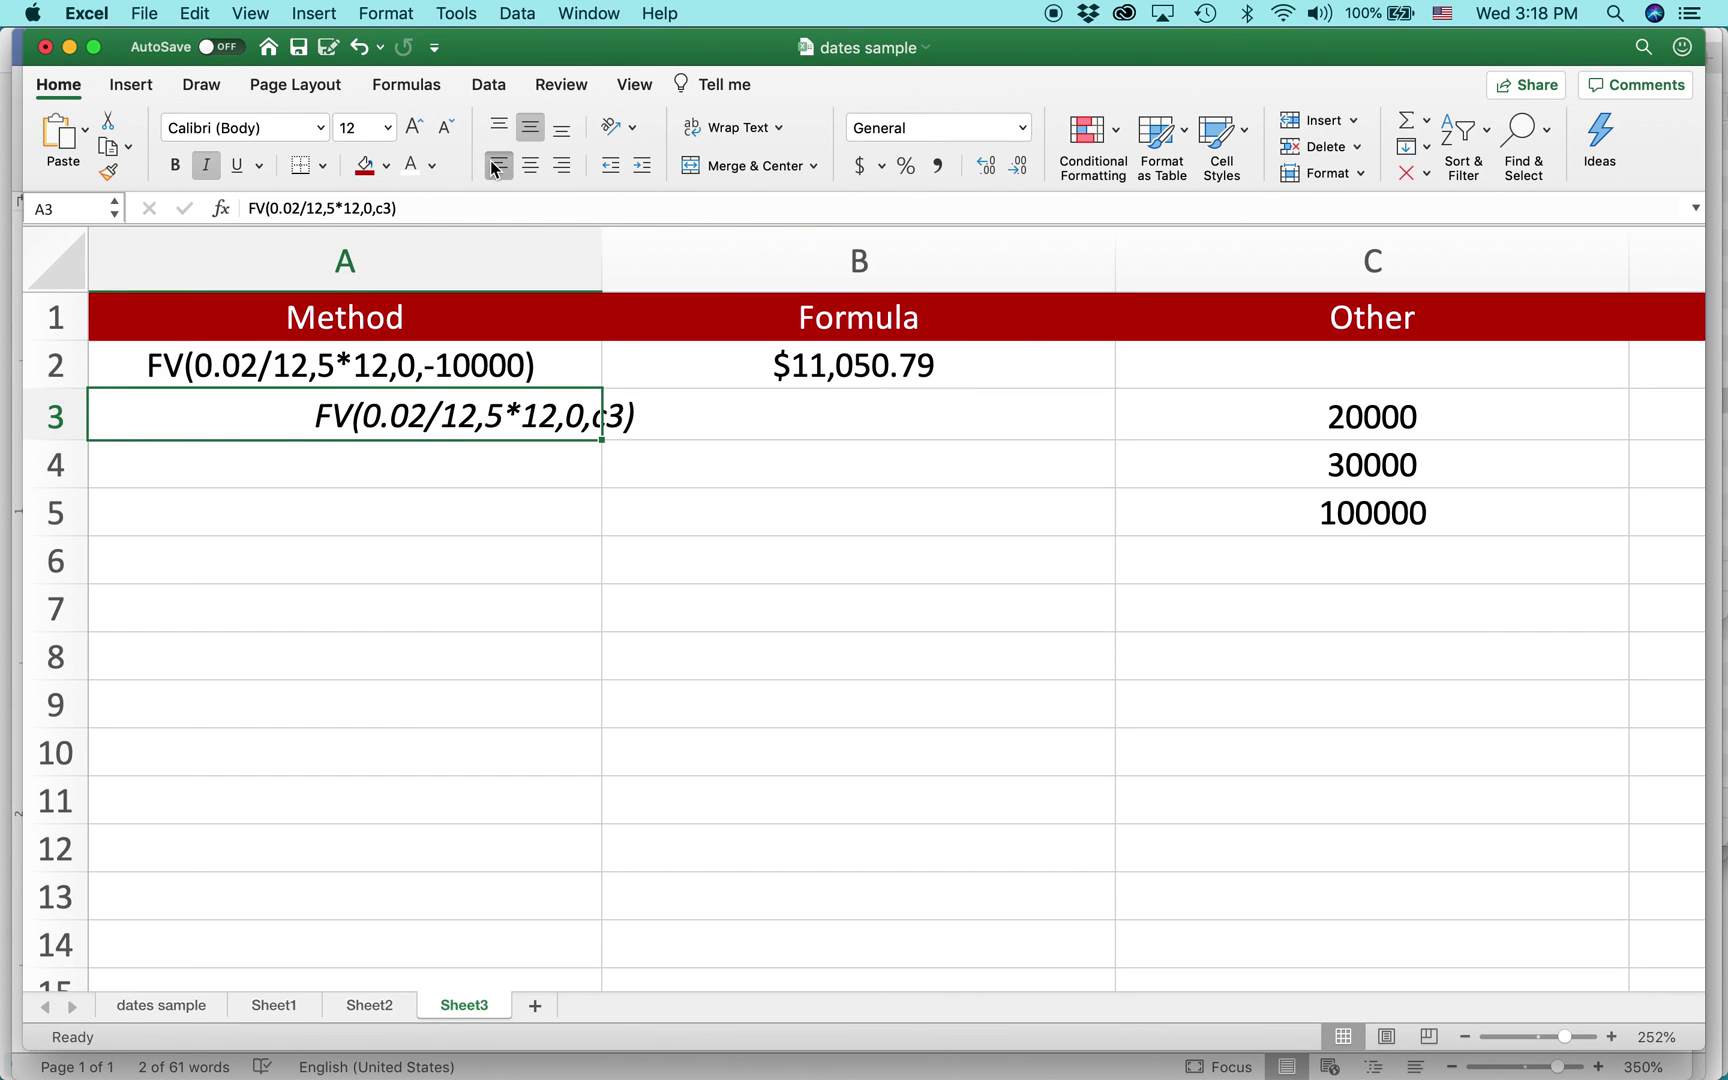
left_click(494, 168)
- Paste the formula =FV(0.02/12,5*12,0,C3) into B3
left_click(741, 399)
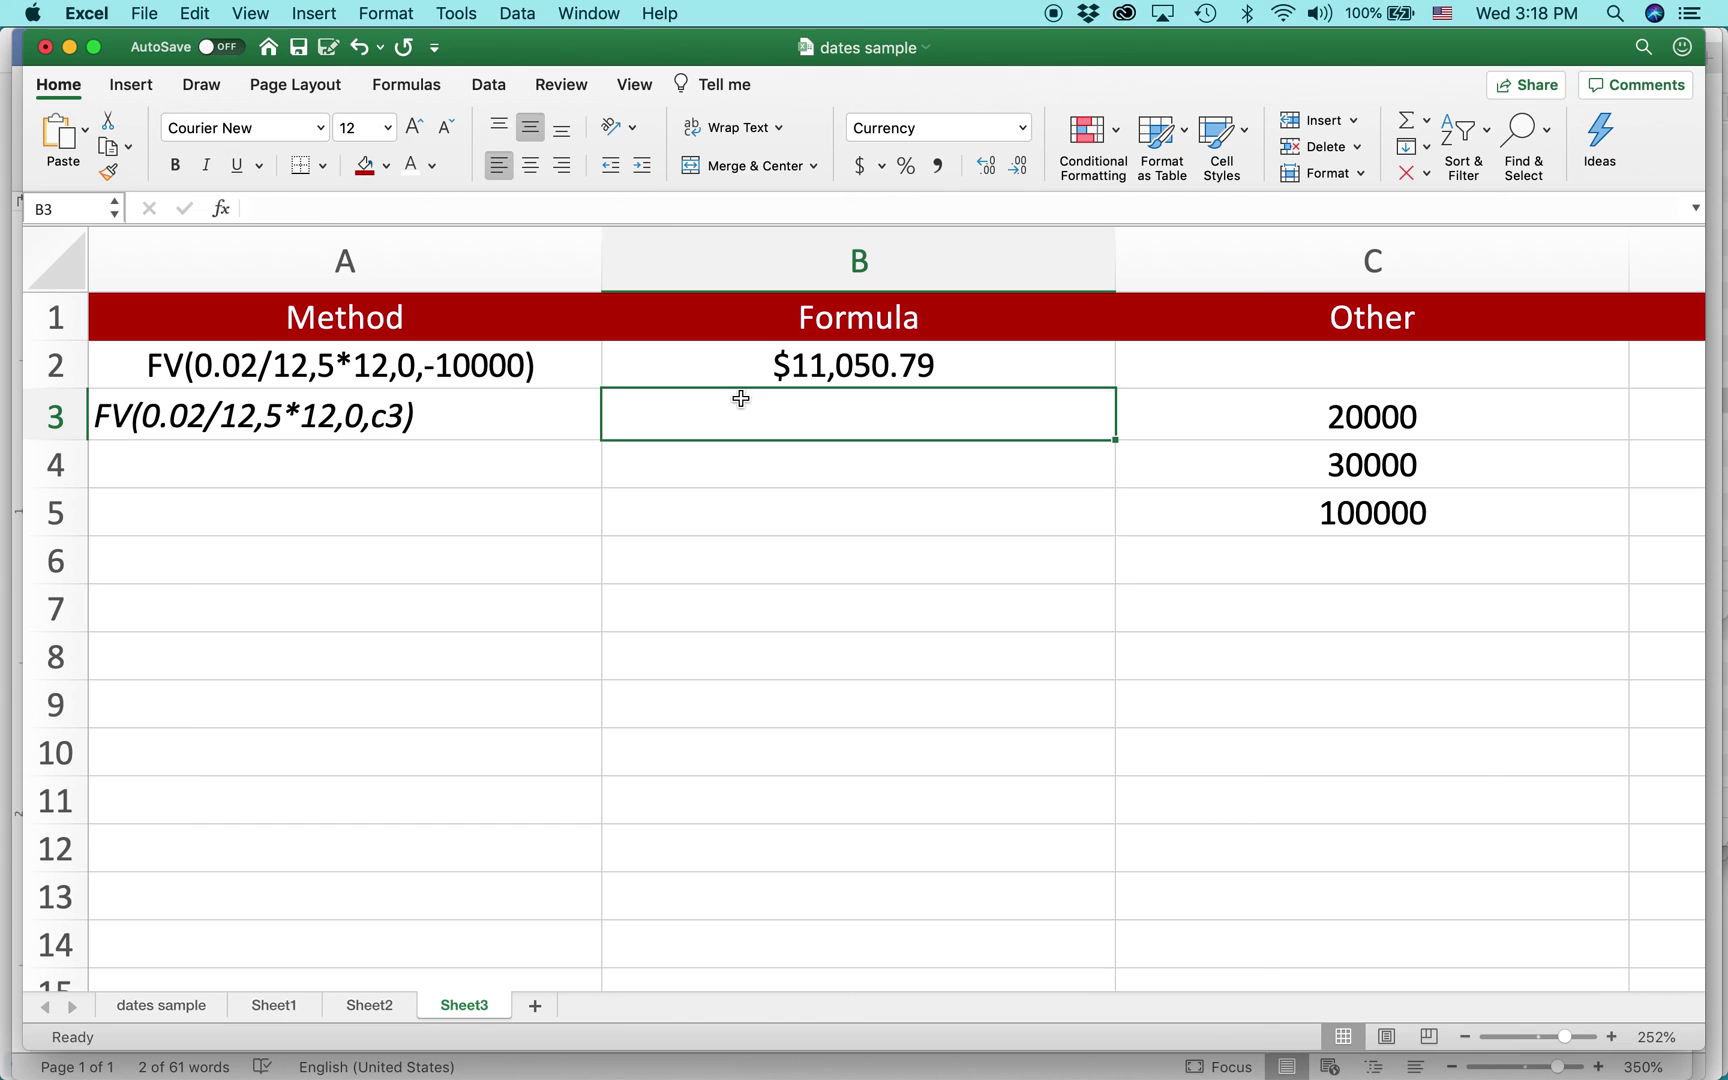
type("=FV(0.02/12,5*12,0,C3)")
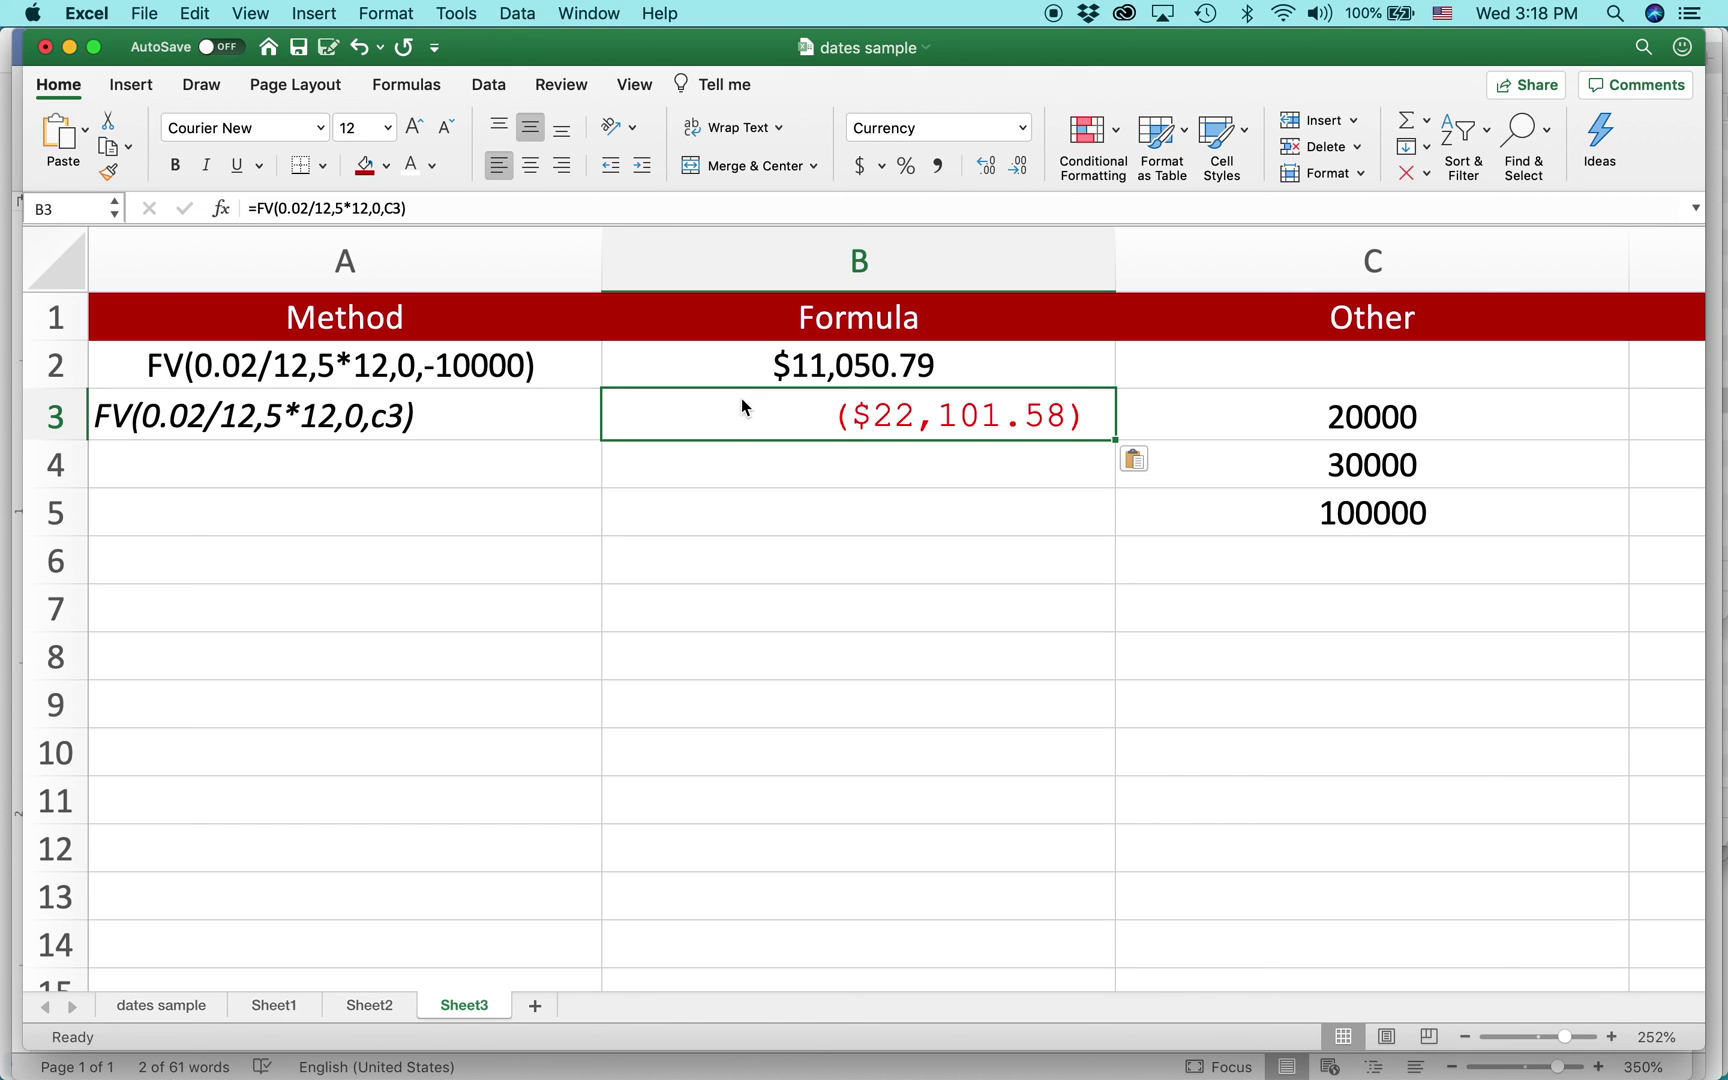
key("Return")
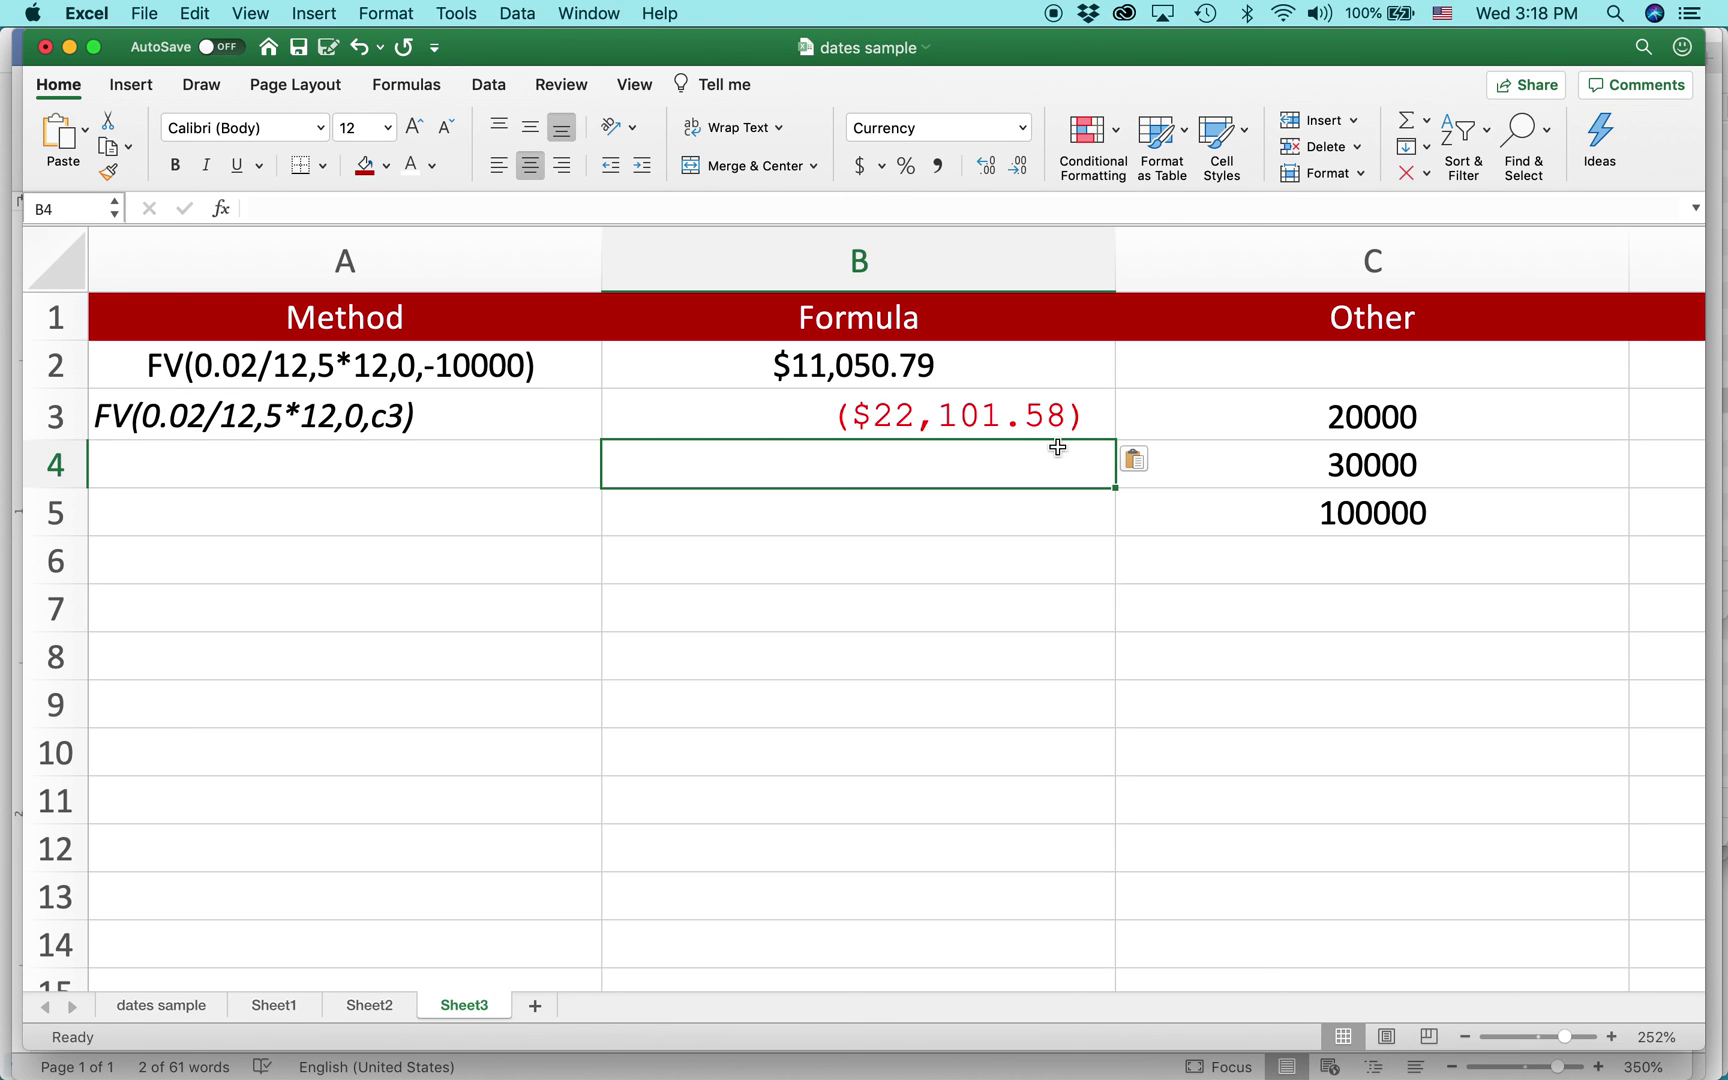
- Change the C3 deposit to -20000 so B3 shows $22,101.58
double_click(1328, 417)
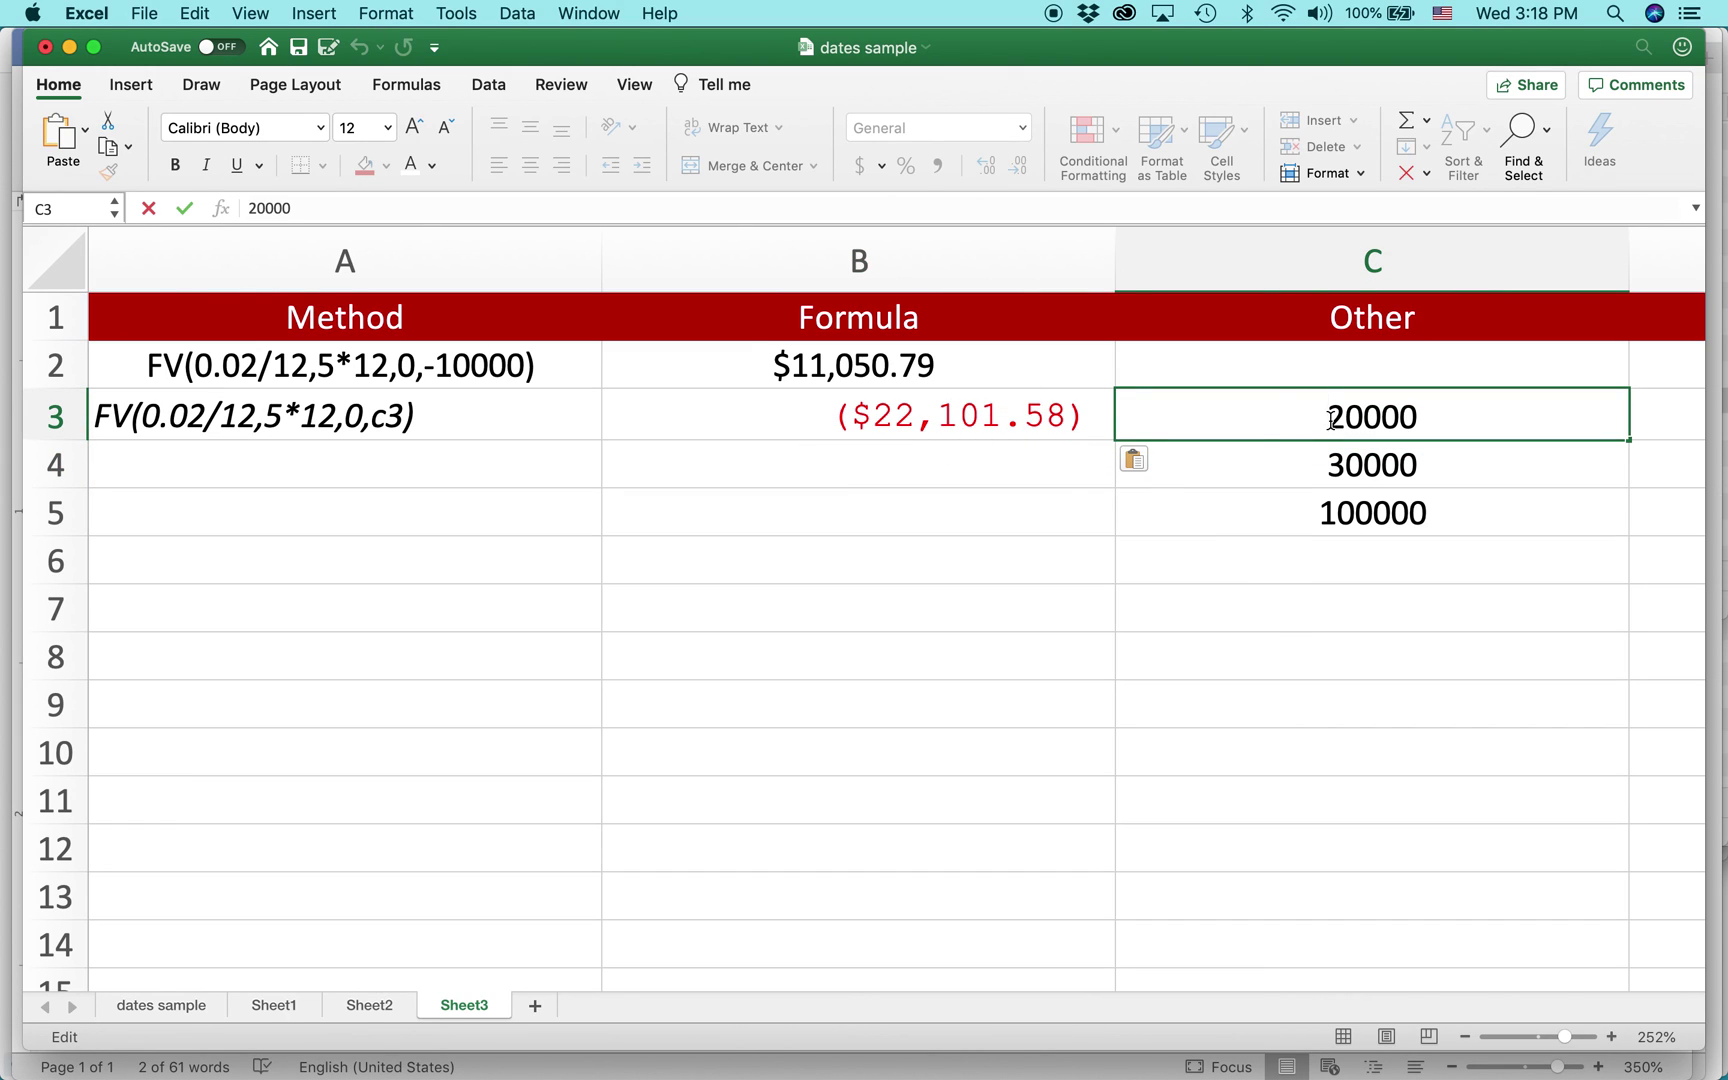
type("-")
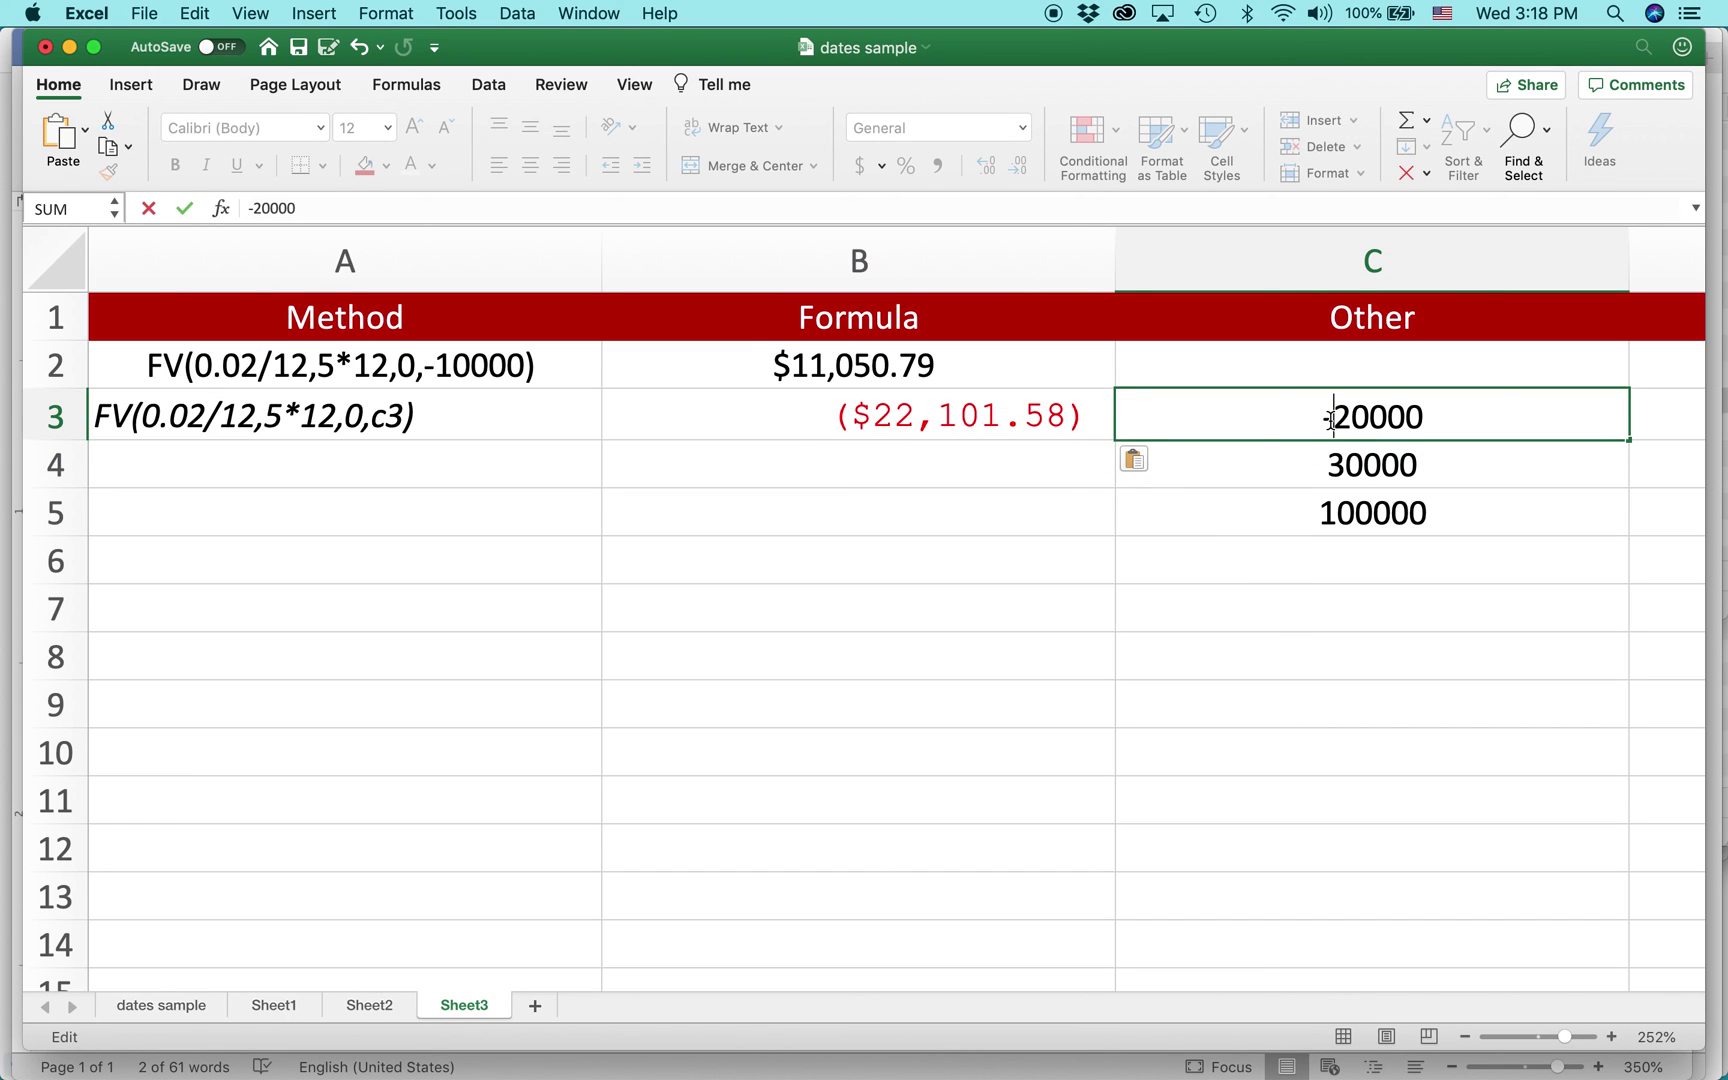
key("Return")
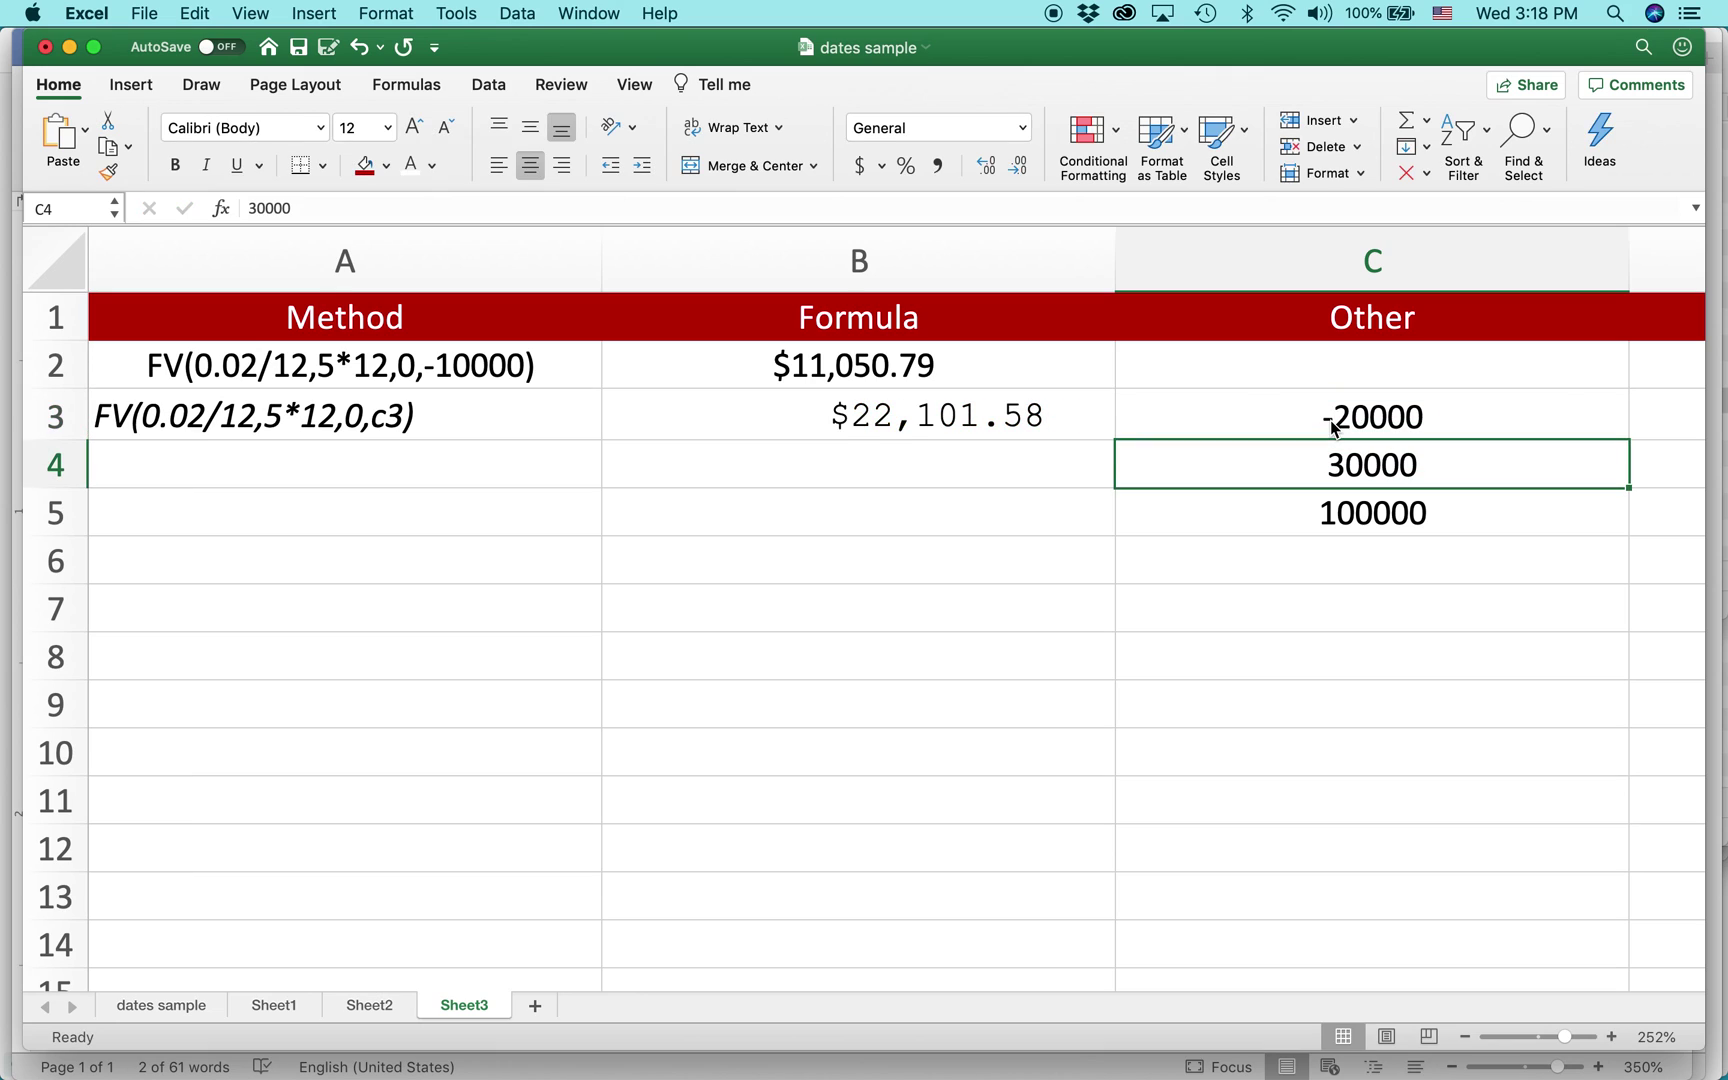
key("Up")
key("Left")
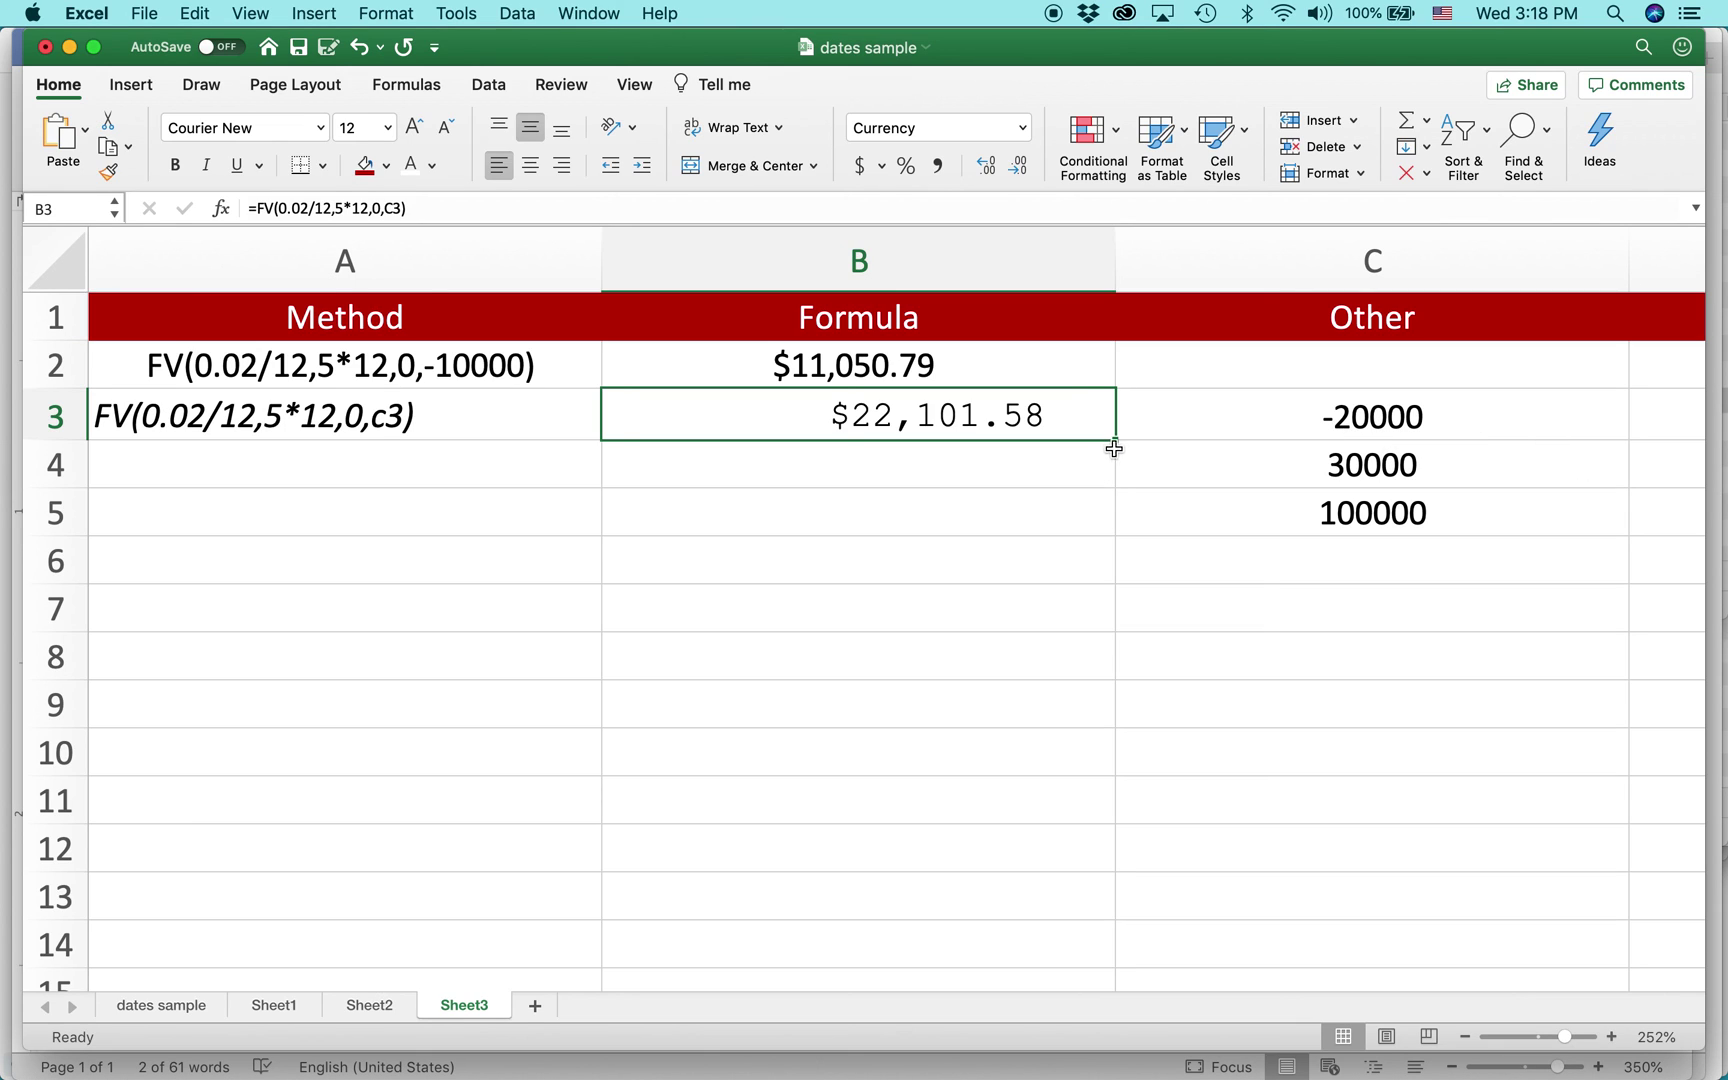
- Fill the FV formula down to B5 and make the C5 deposit -100000
left_click_drag(1113, 443, 1112, 532)
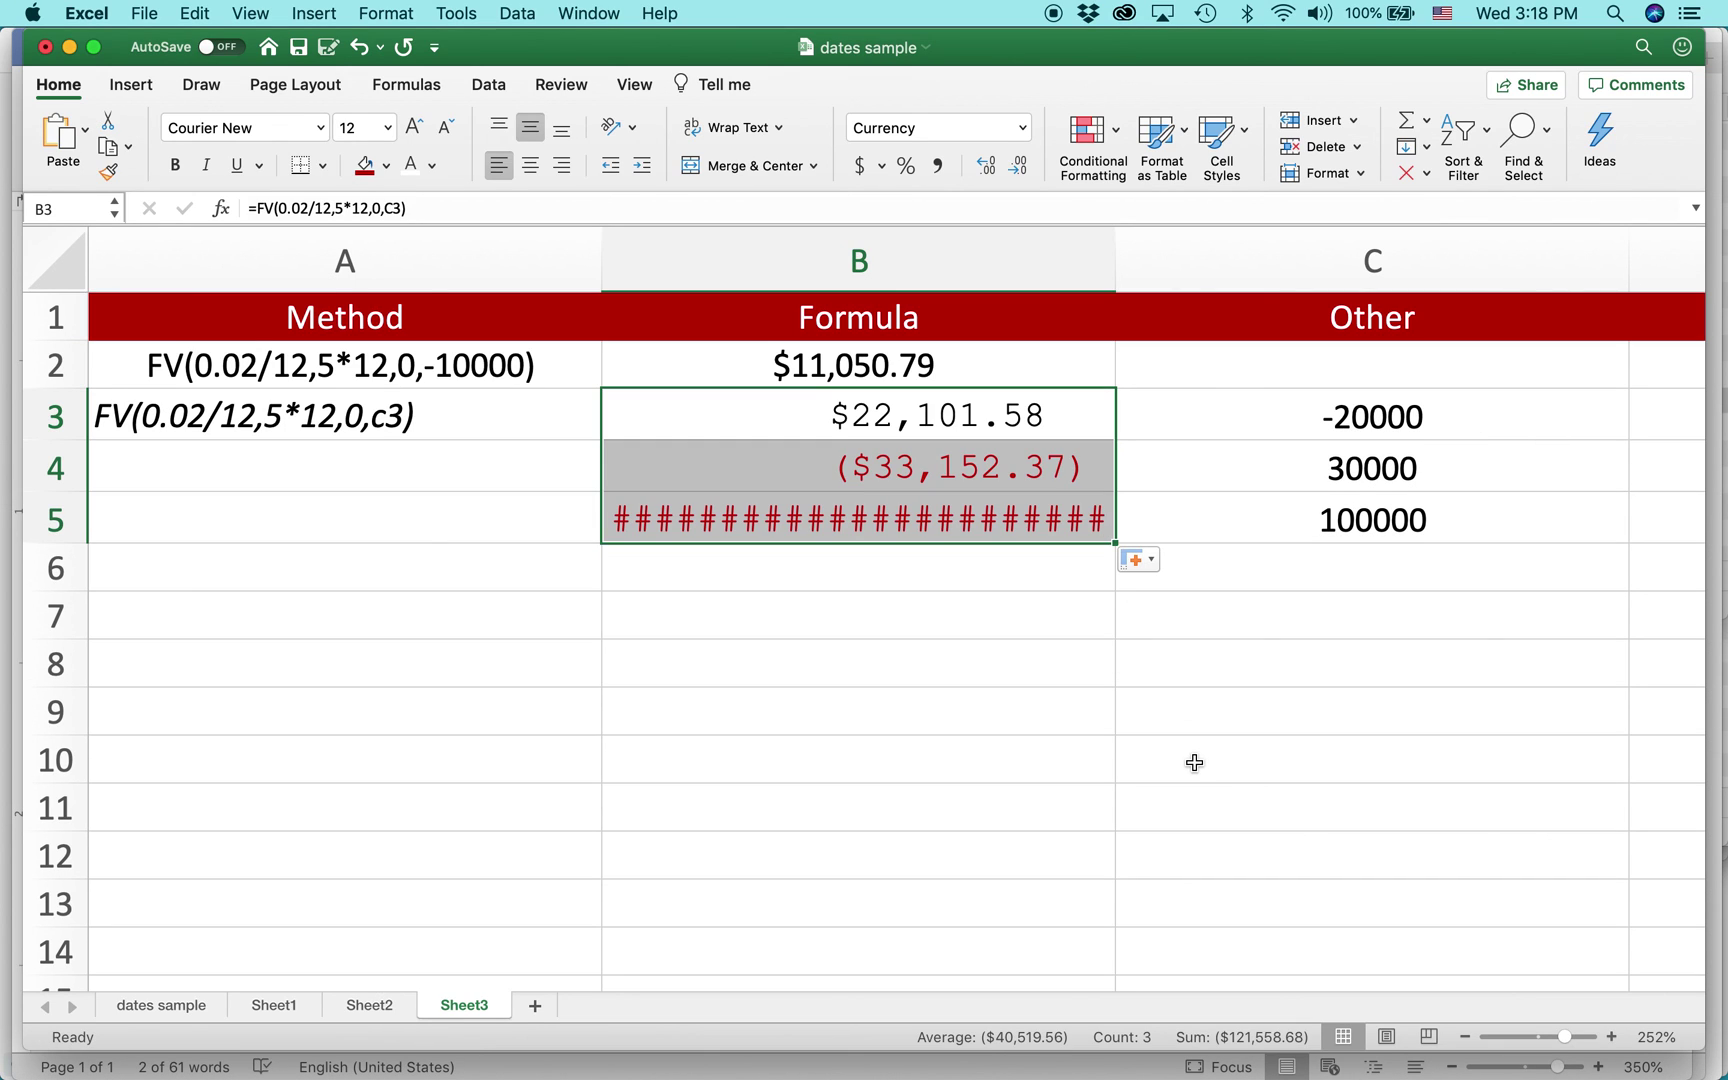
left_click(1318, 513)
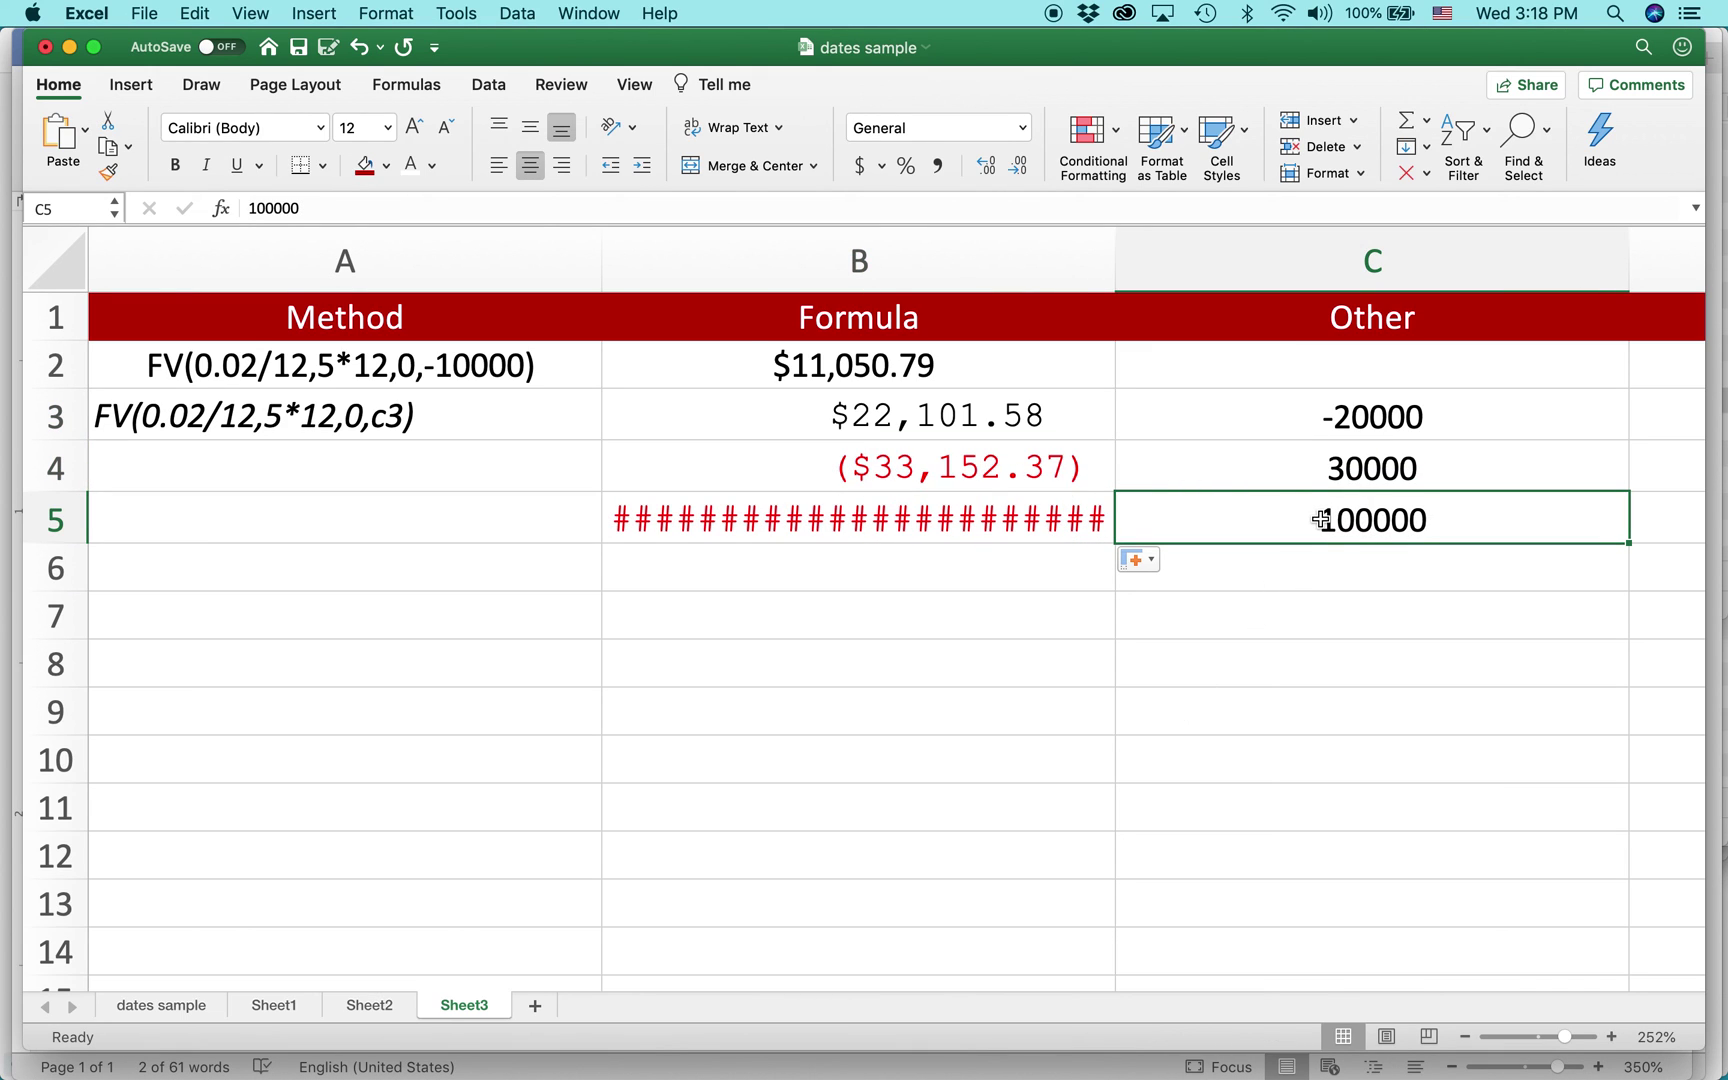
double_click(1320, 519)
type("-")
key("Return")
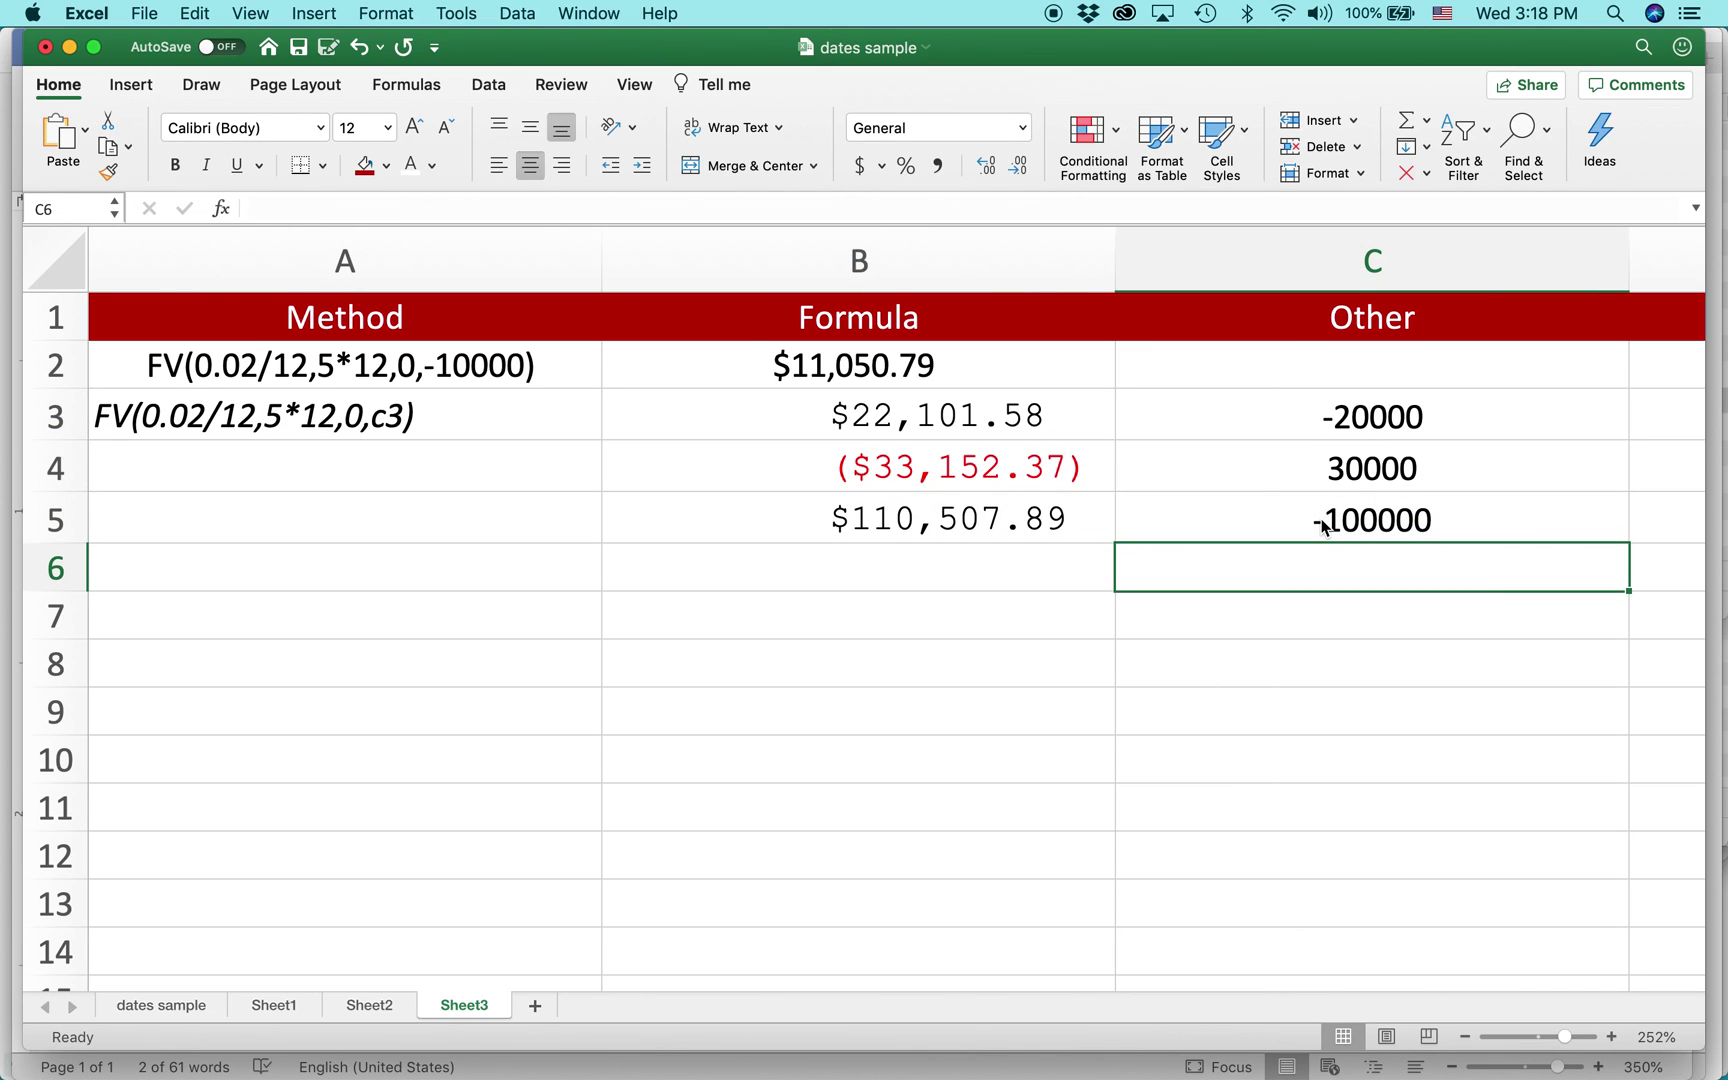
- Make the C4 deposit -30000 and return to the Excel Basics site in Safari
double_click(1325, 465)
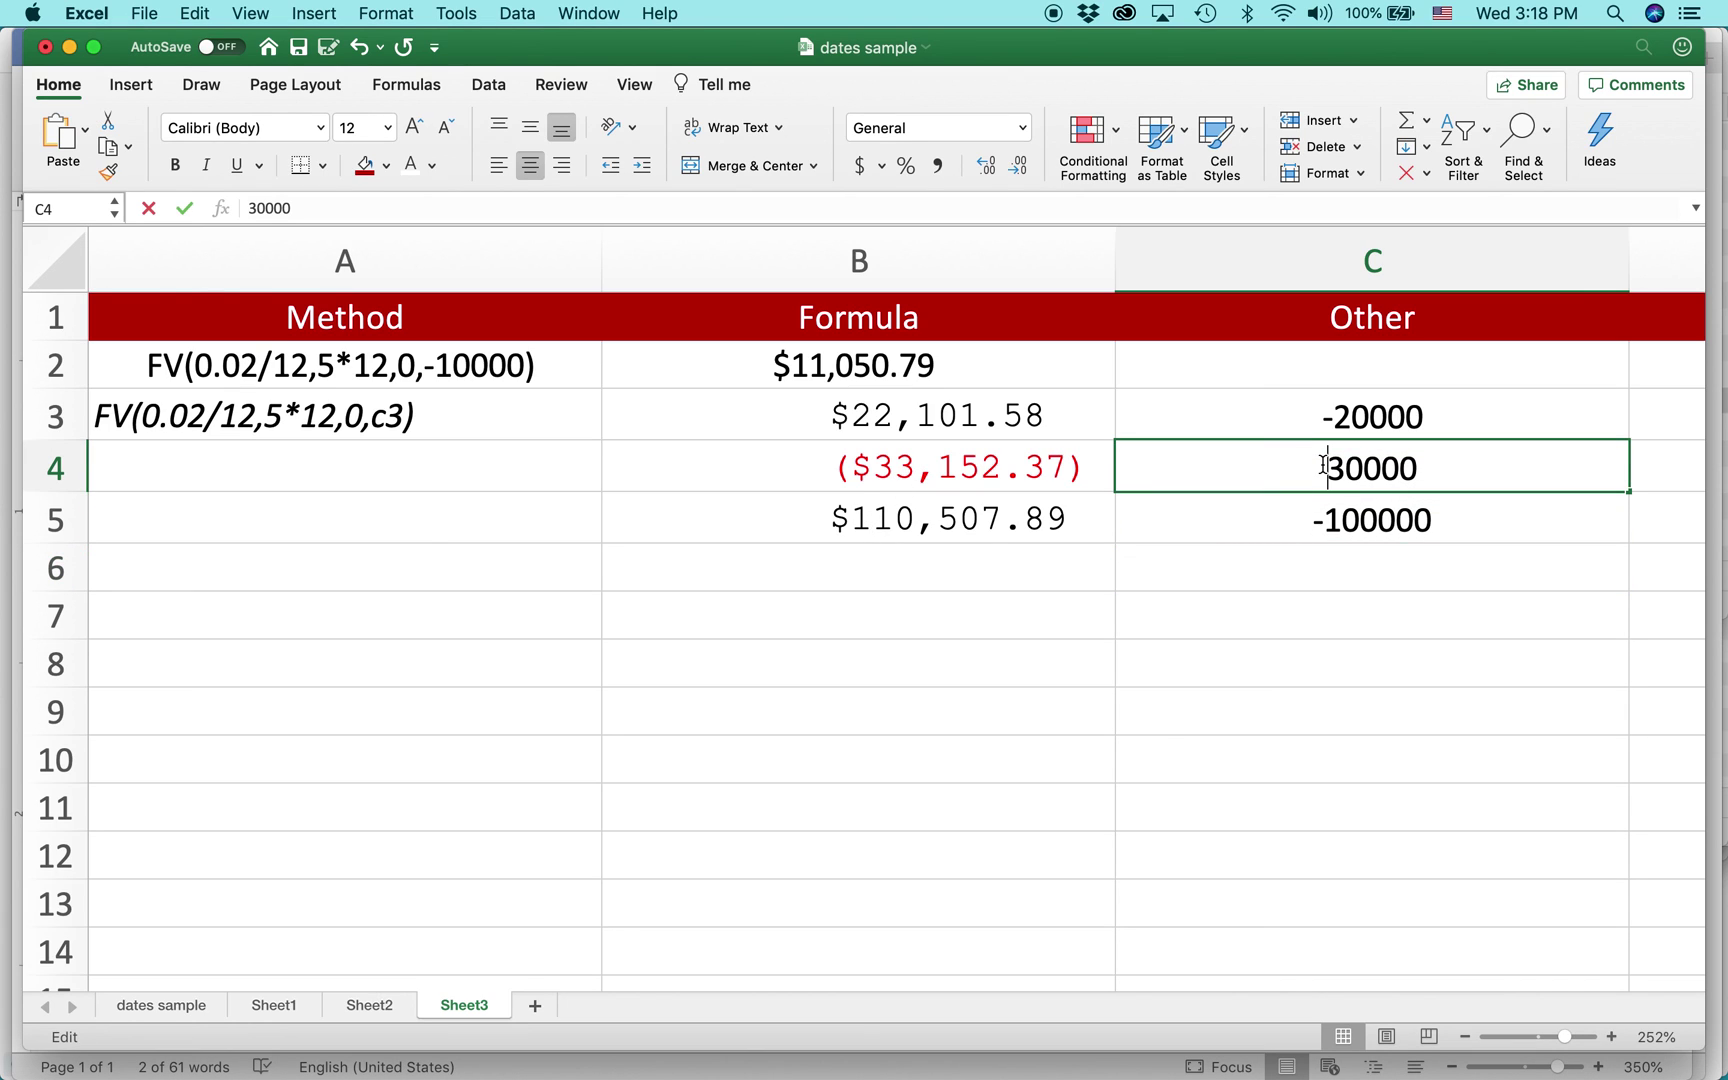
type("-")
key("Return")
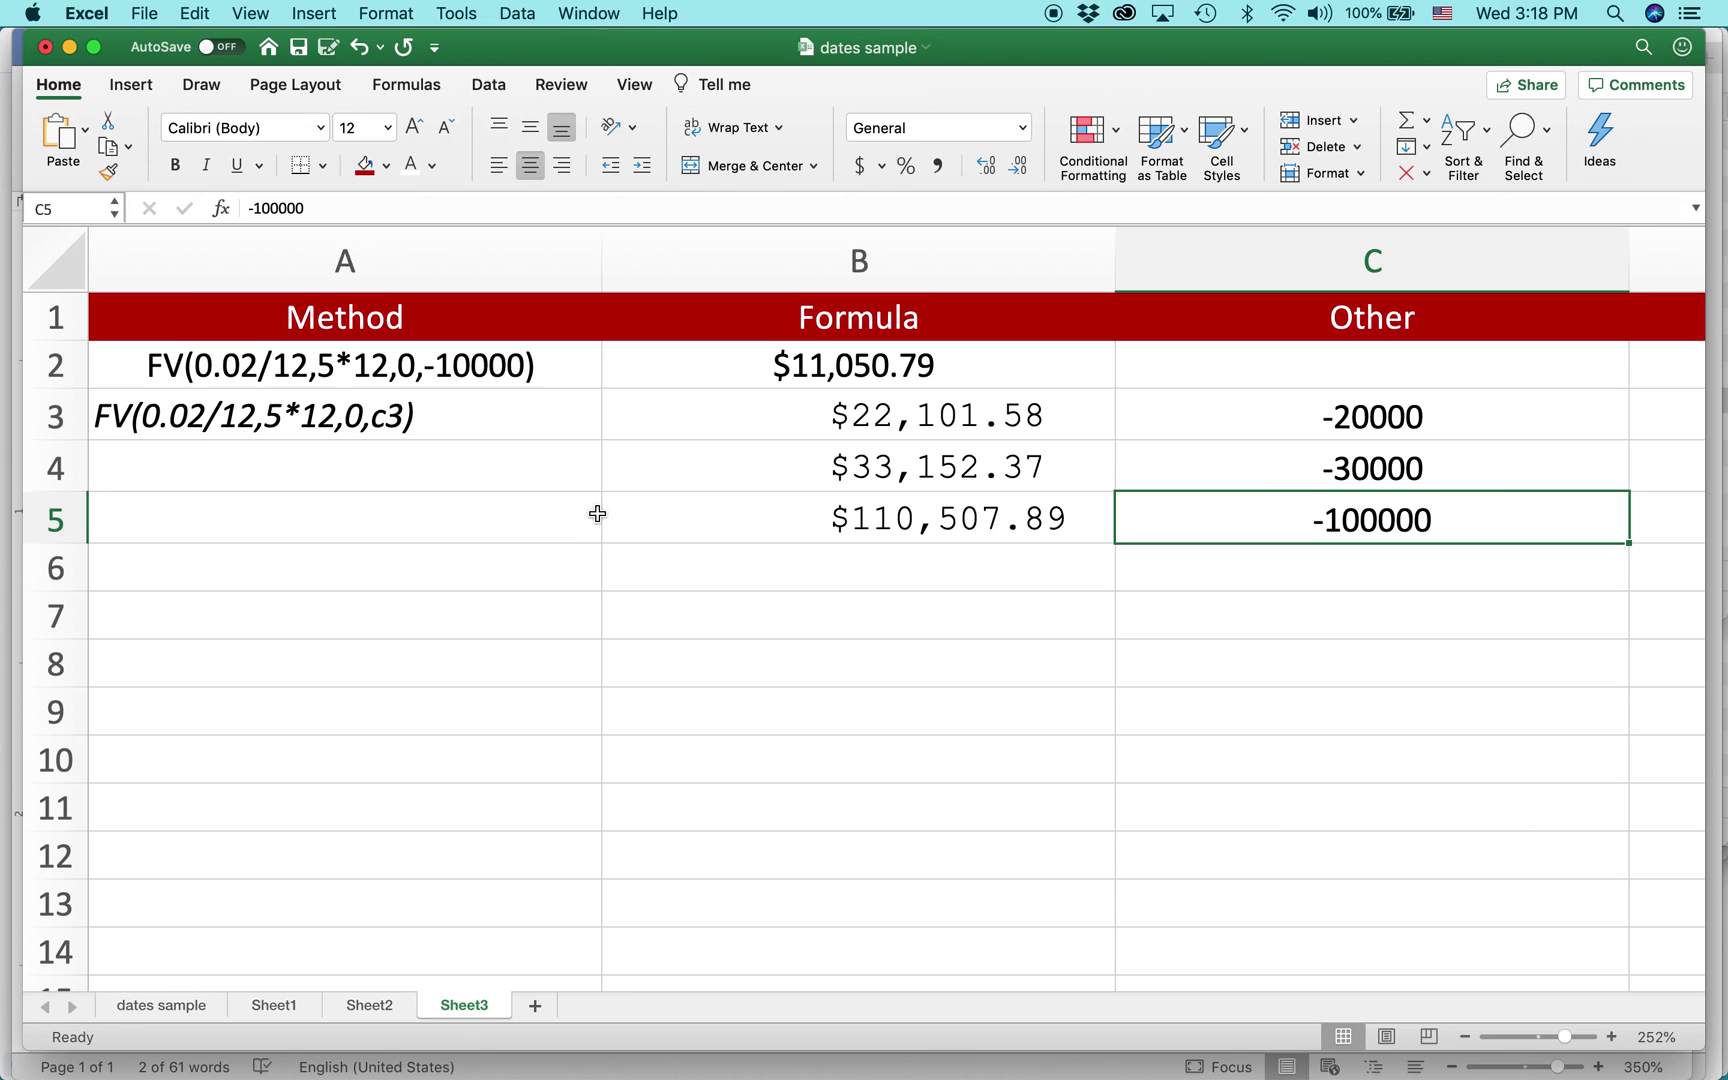
key("super+Tab")
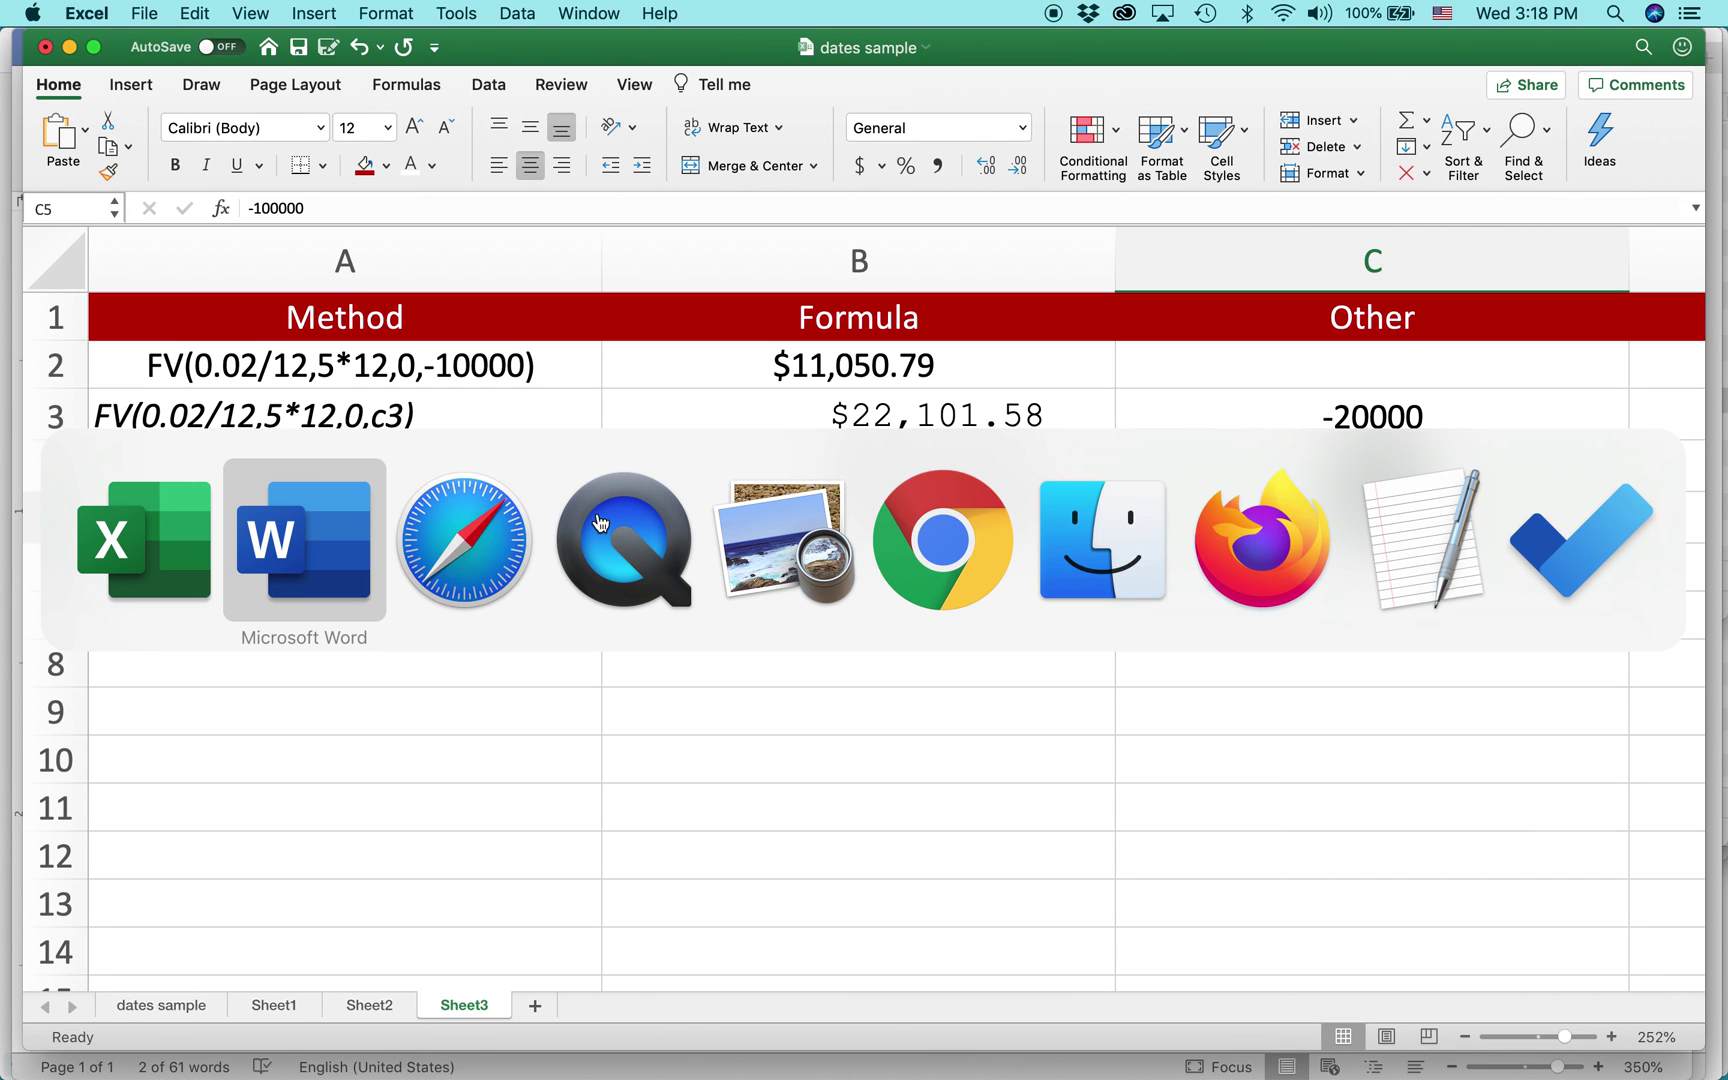
key("super+Tab")
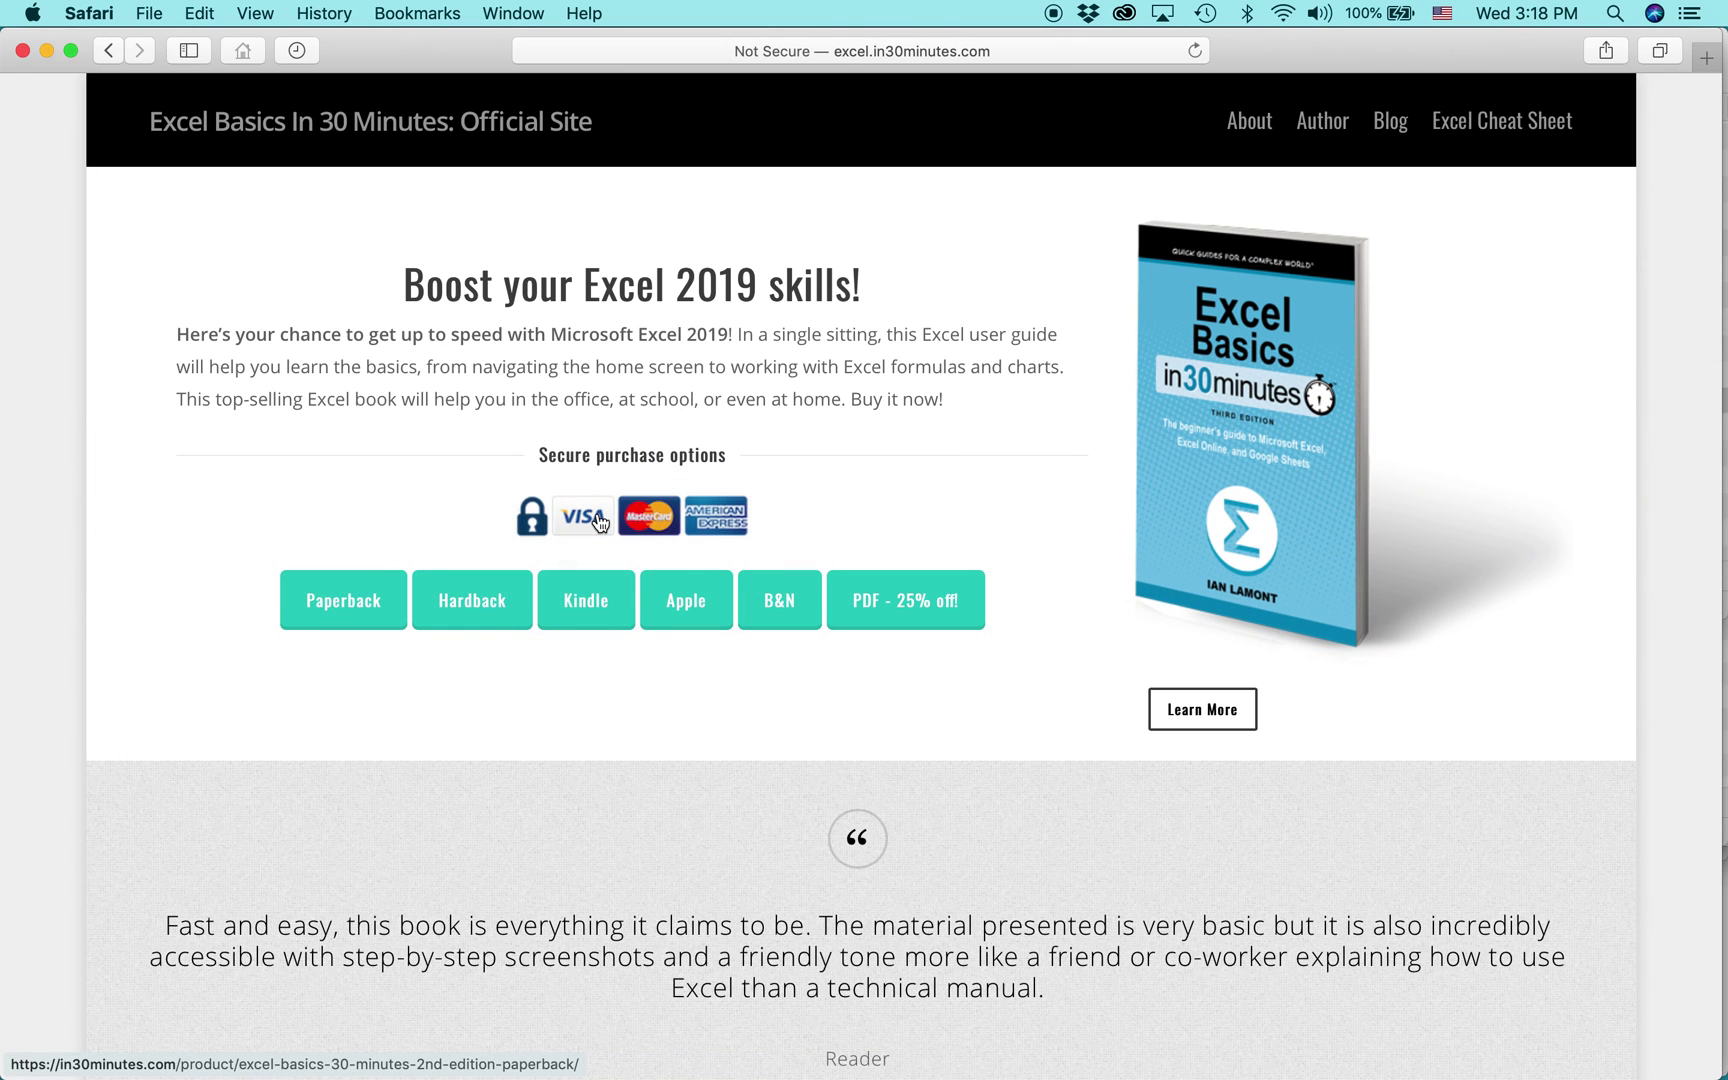